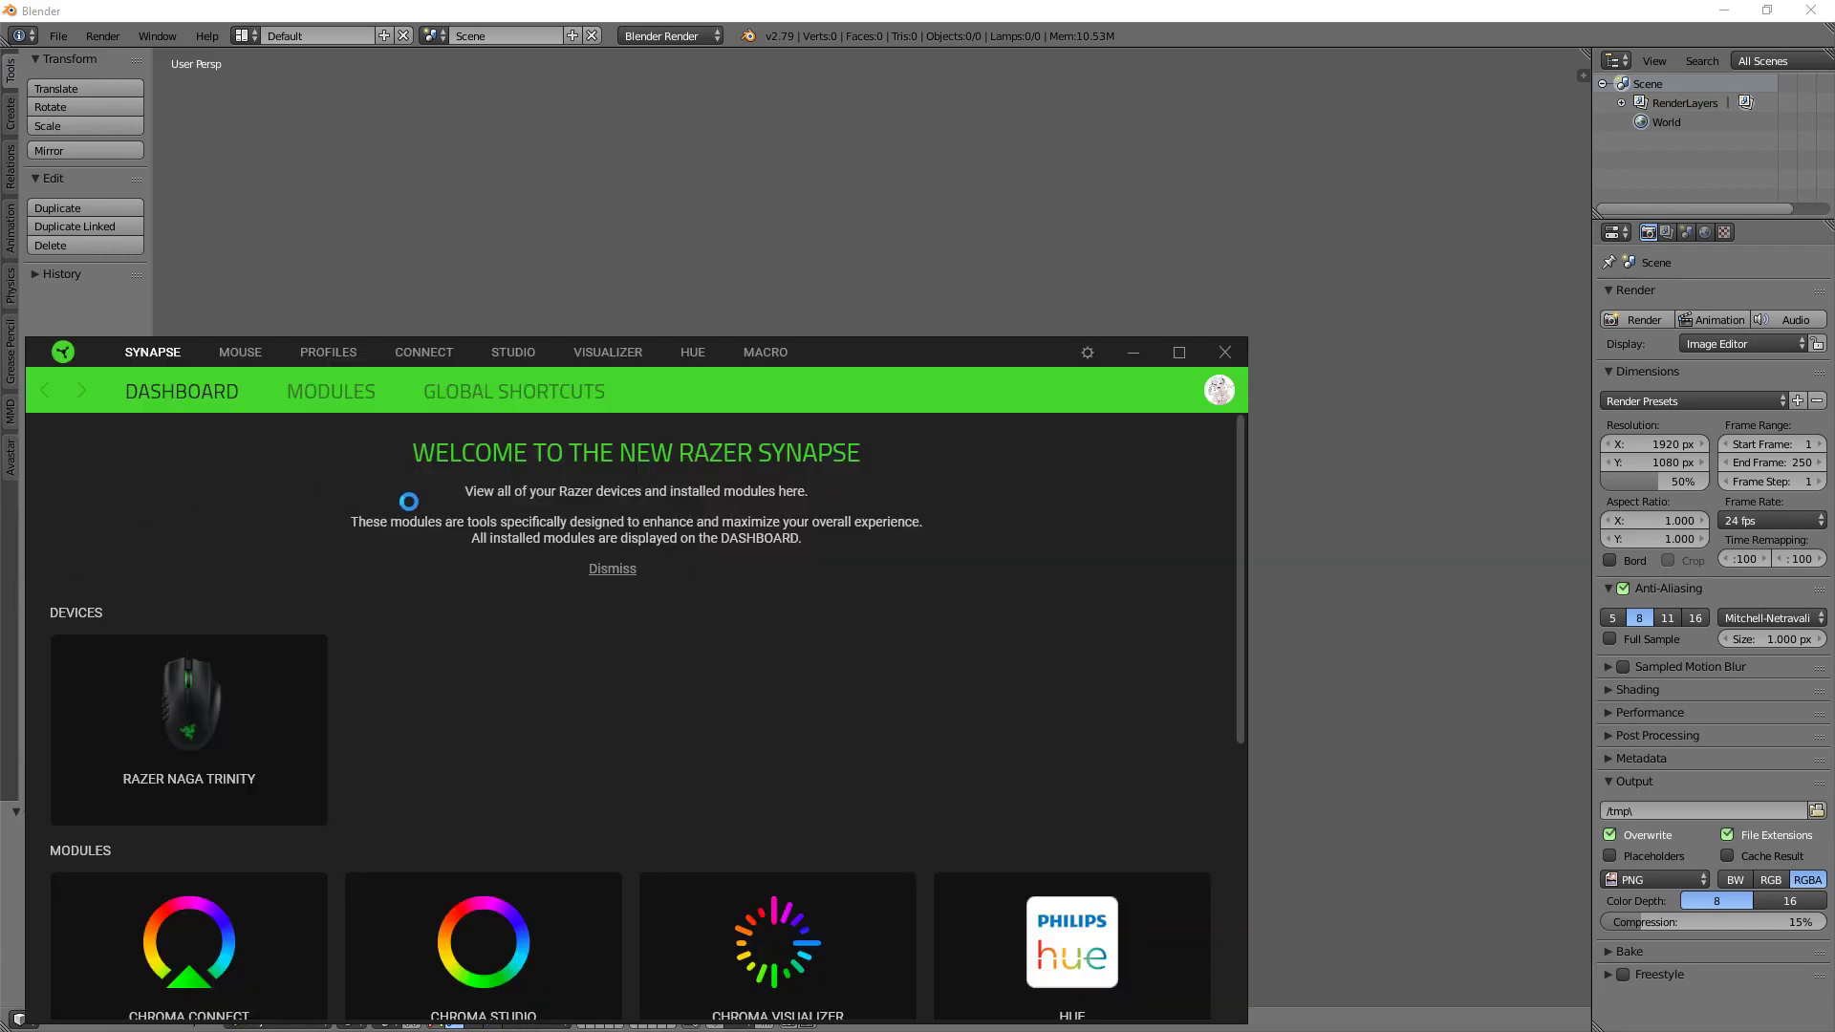
- Review the Blender profile's button assignments for the Razer Naga Trinity mouse, including the 12-button side plate
left_click(238, 352)
left_click_drag(845, 347, 1083, 139)
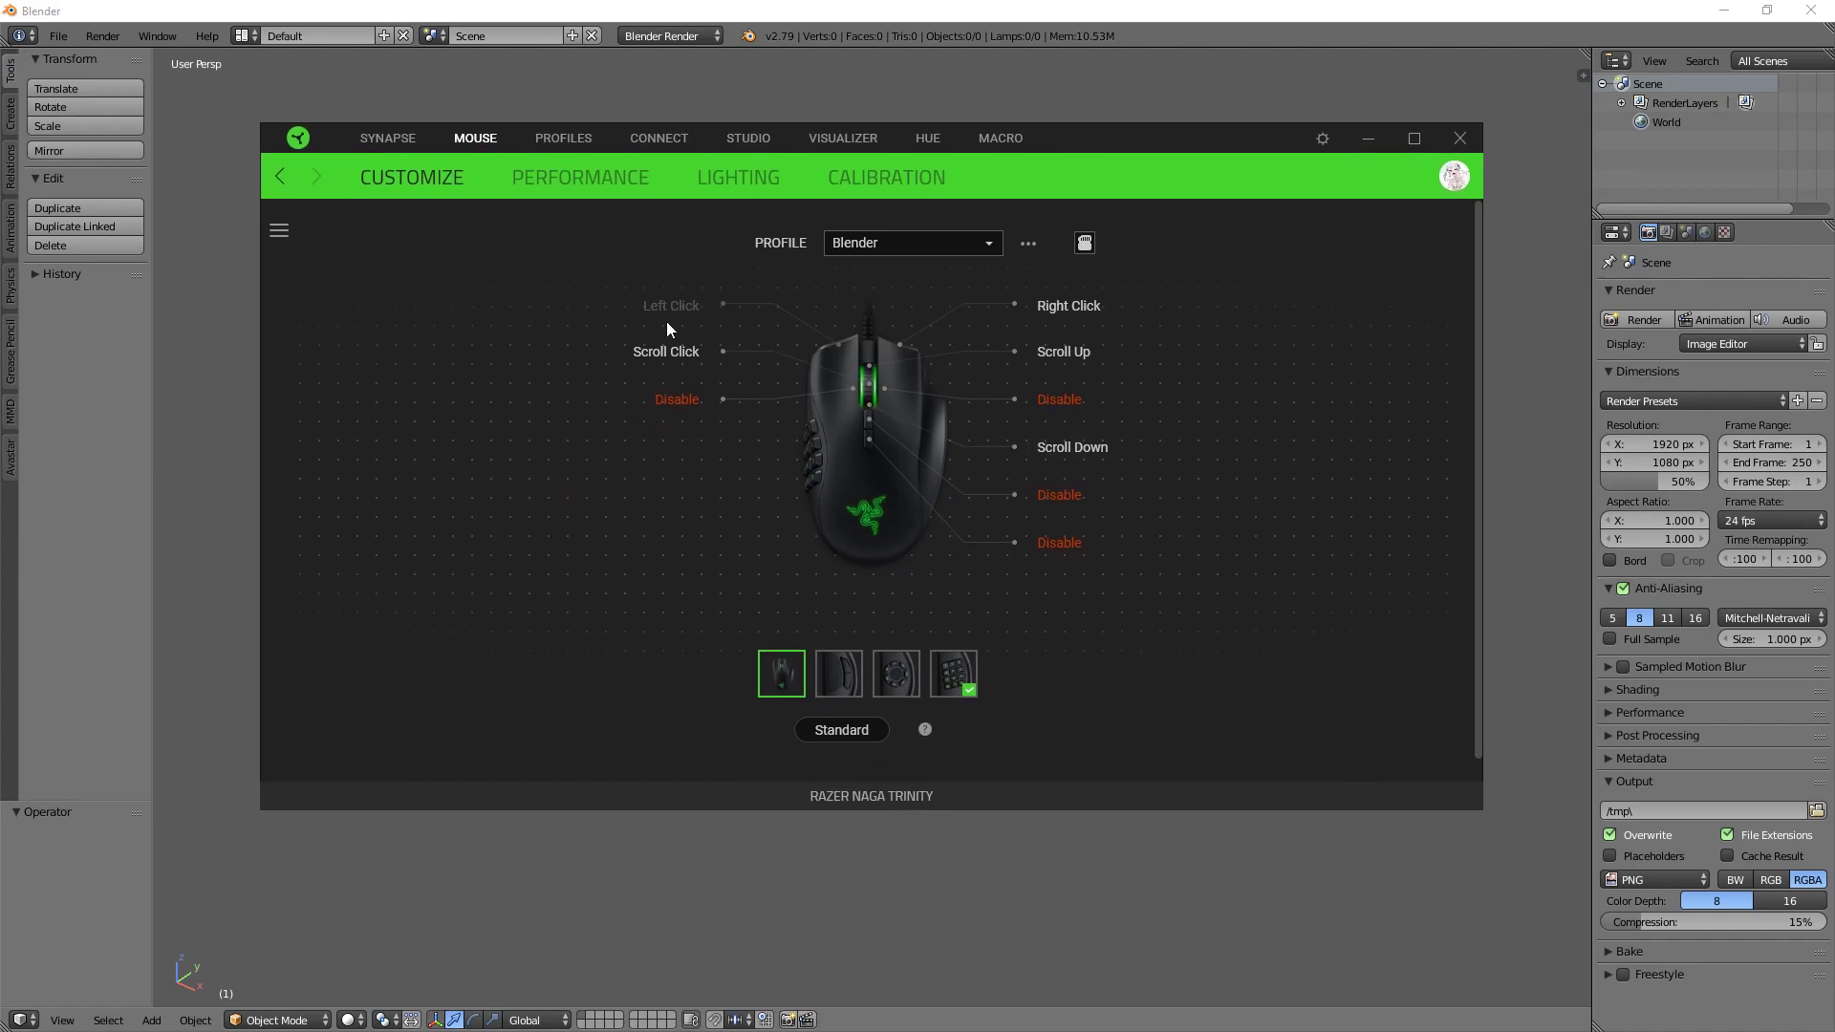
left_click(841, 684)
left_click(888, 684)
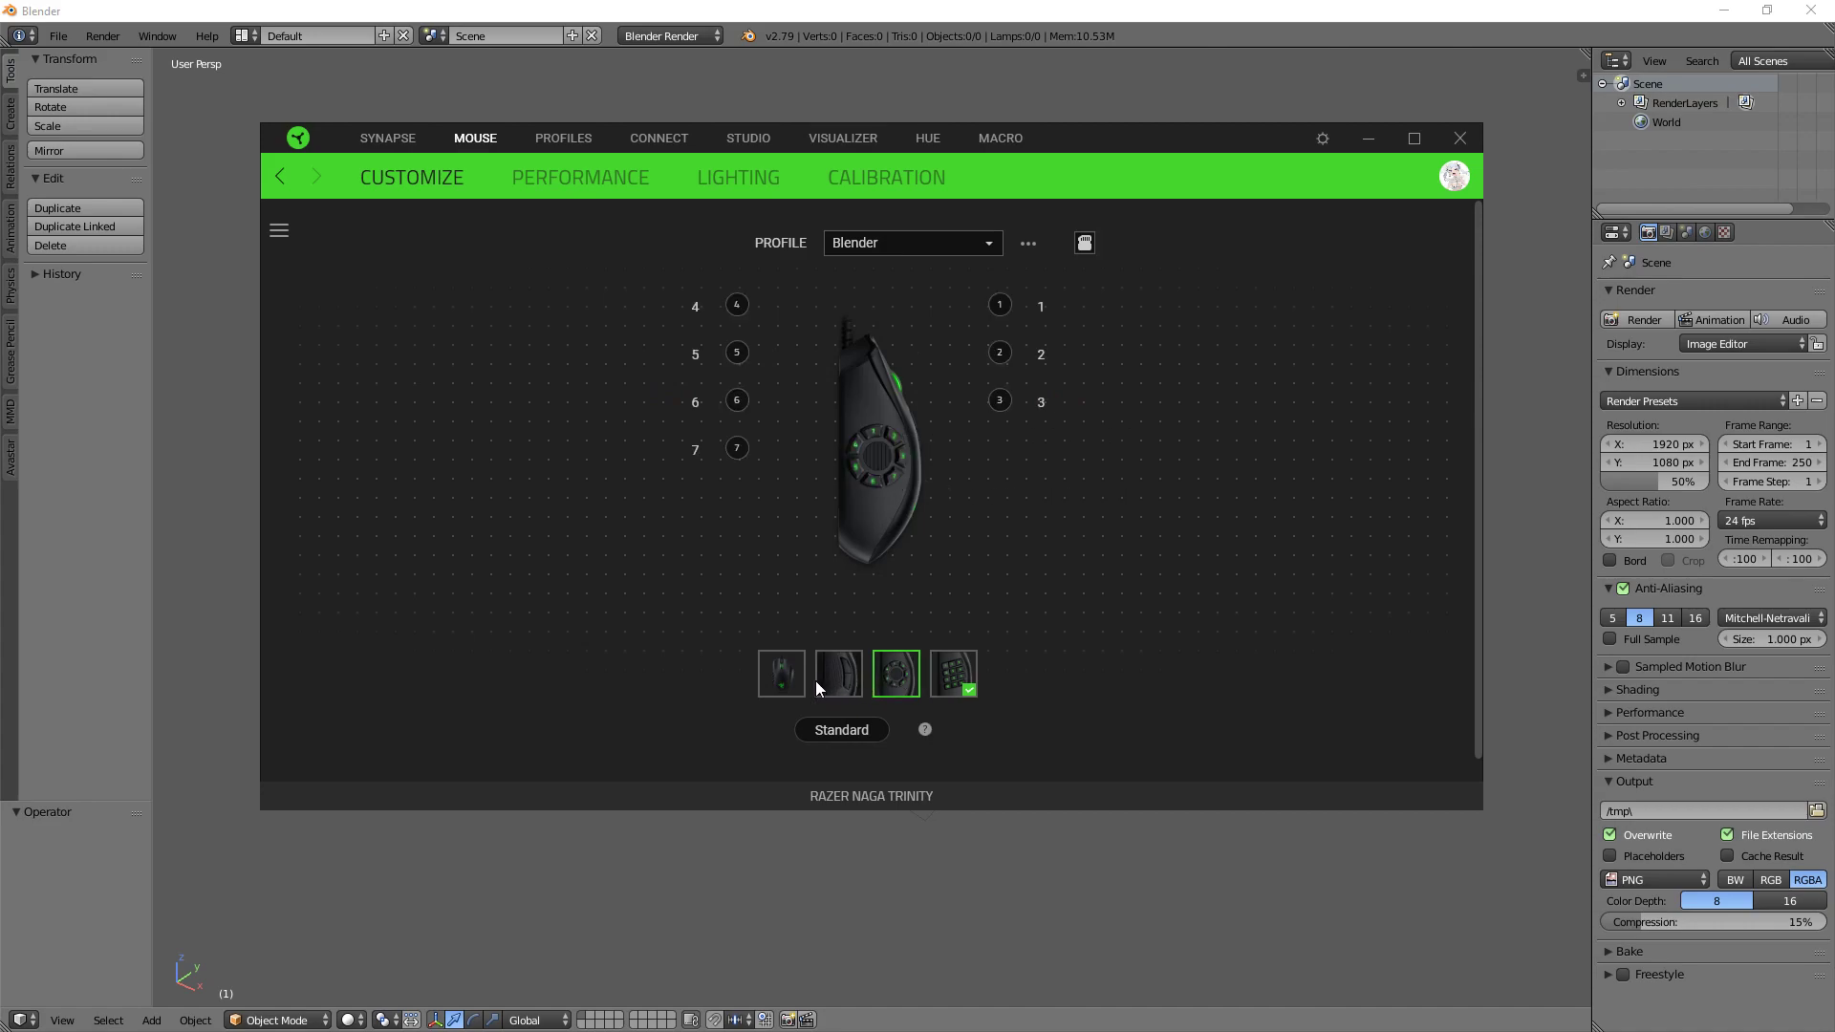
left_click(966, 670)
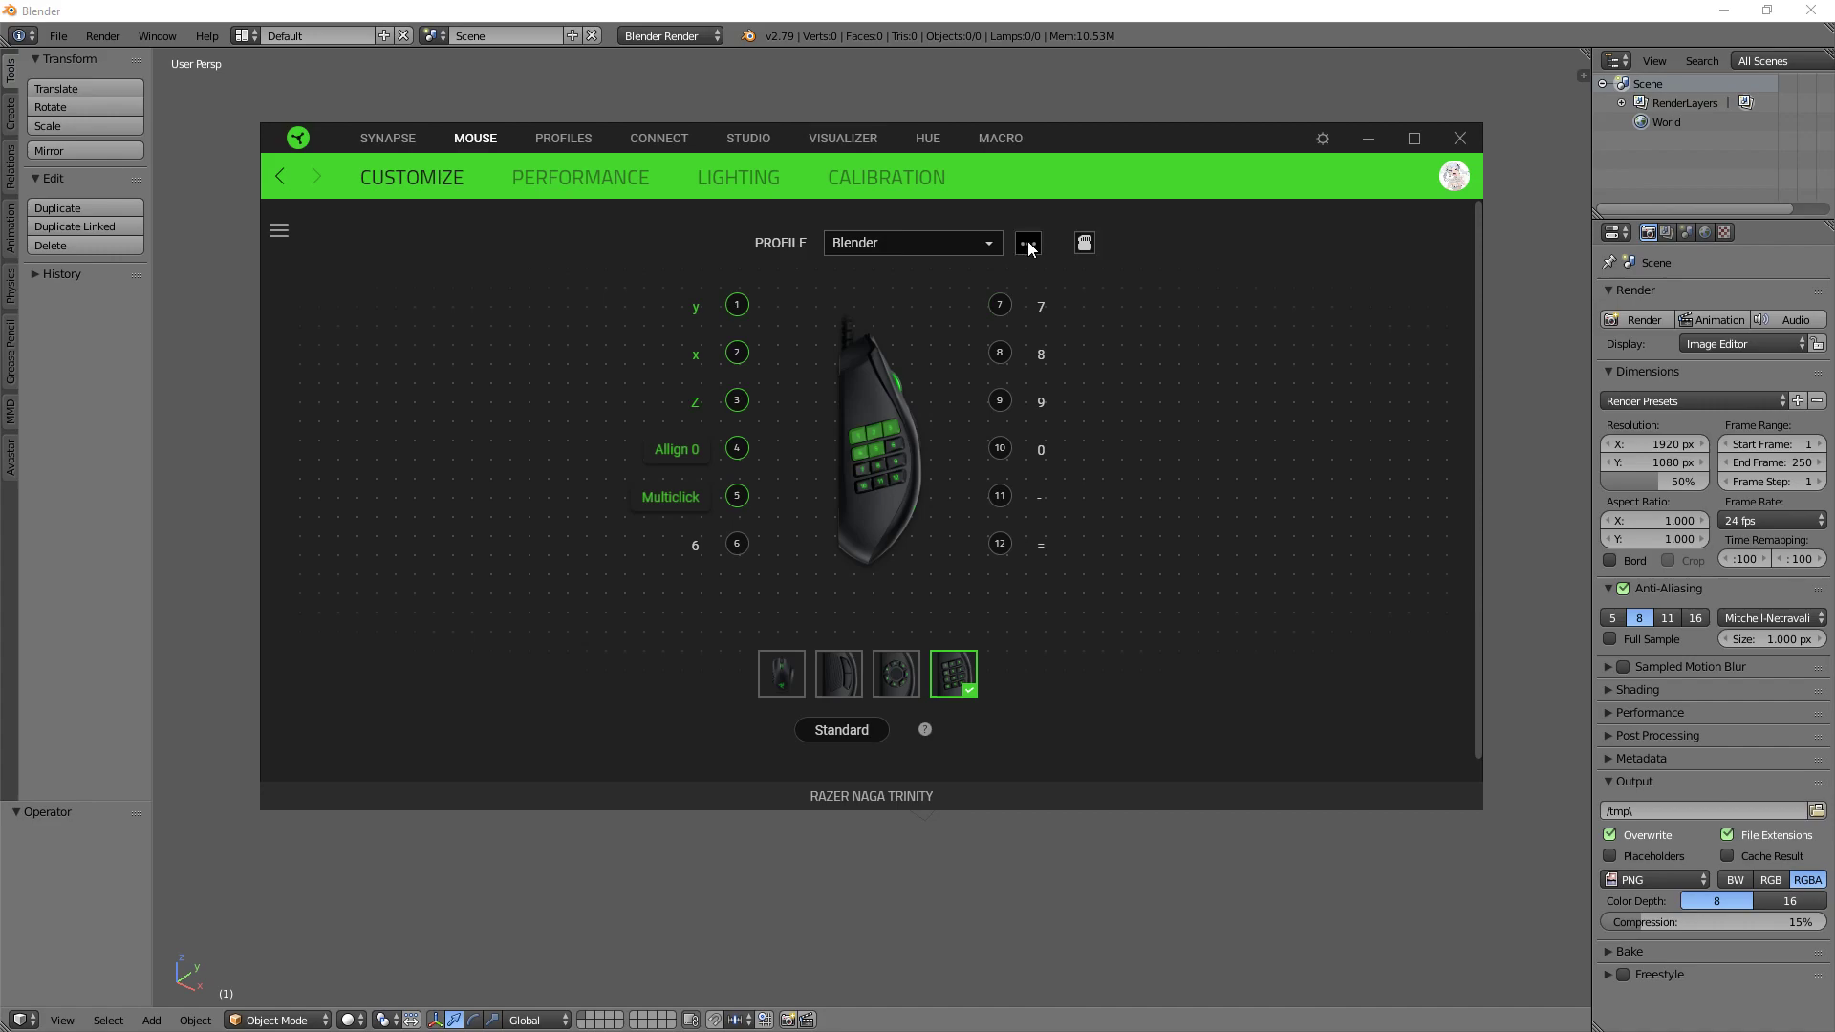
- Look through the macro list and examine the recorded actions of the Multiclick macro
left_click(998, 139)
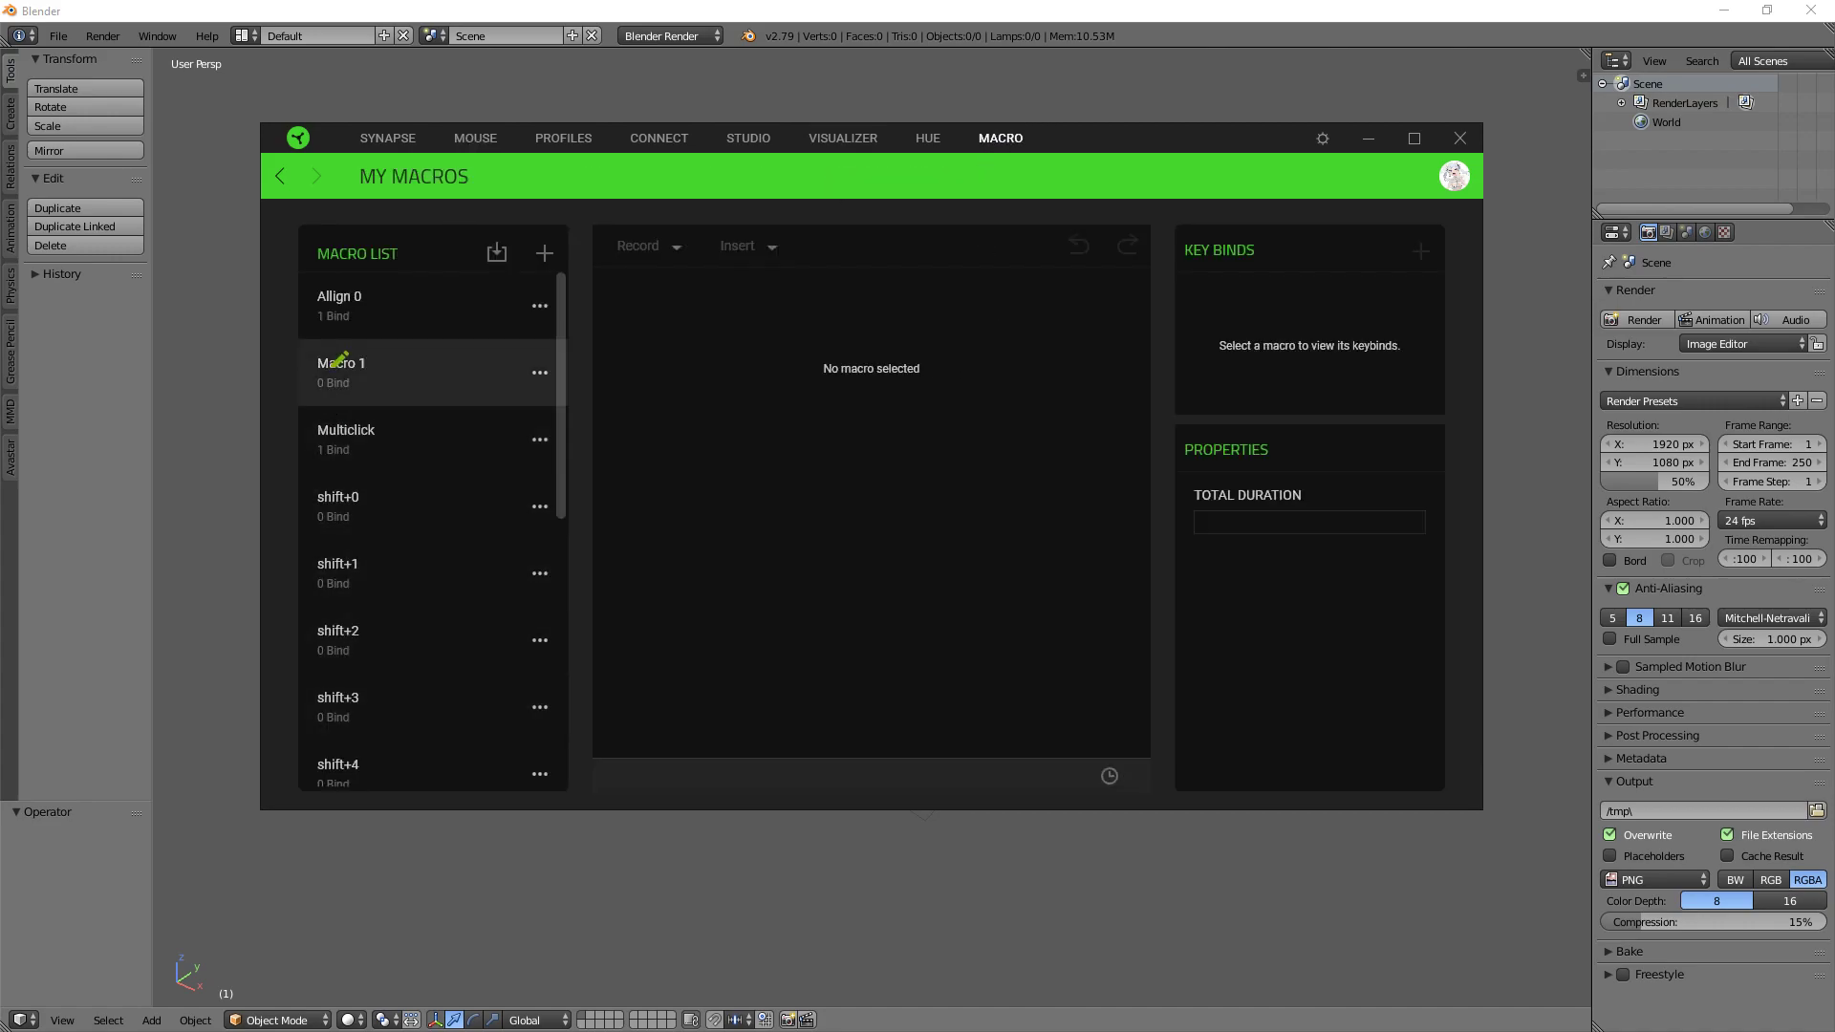
scroll(400, 483, "down", 5)
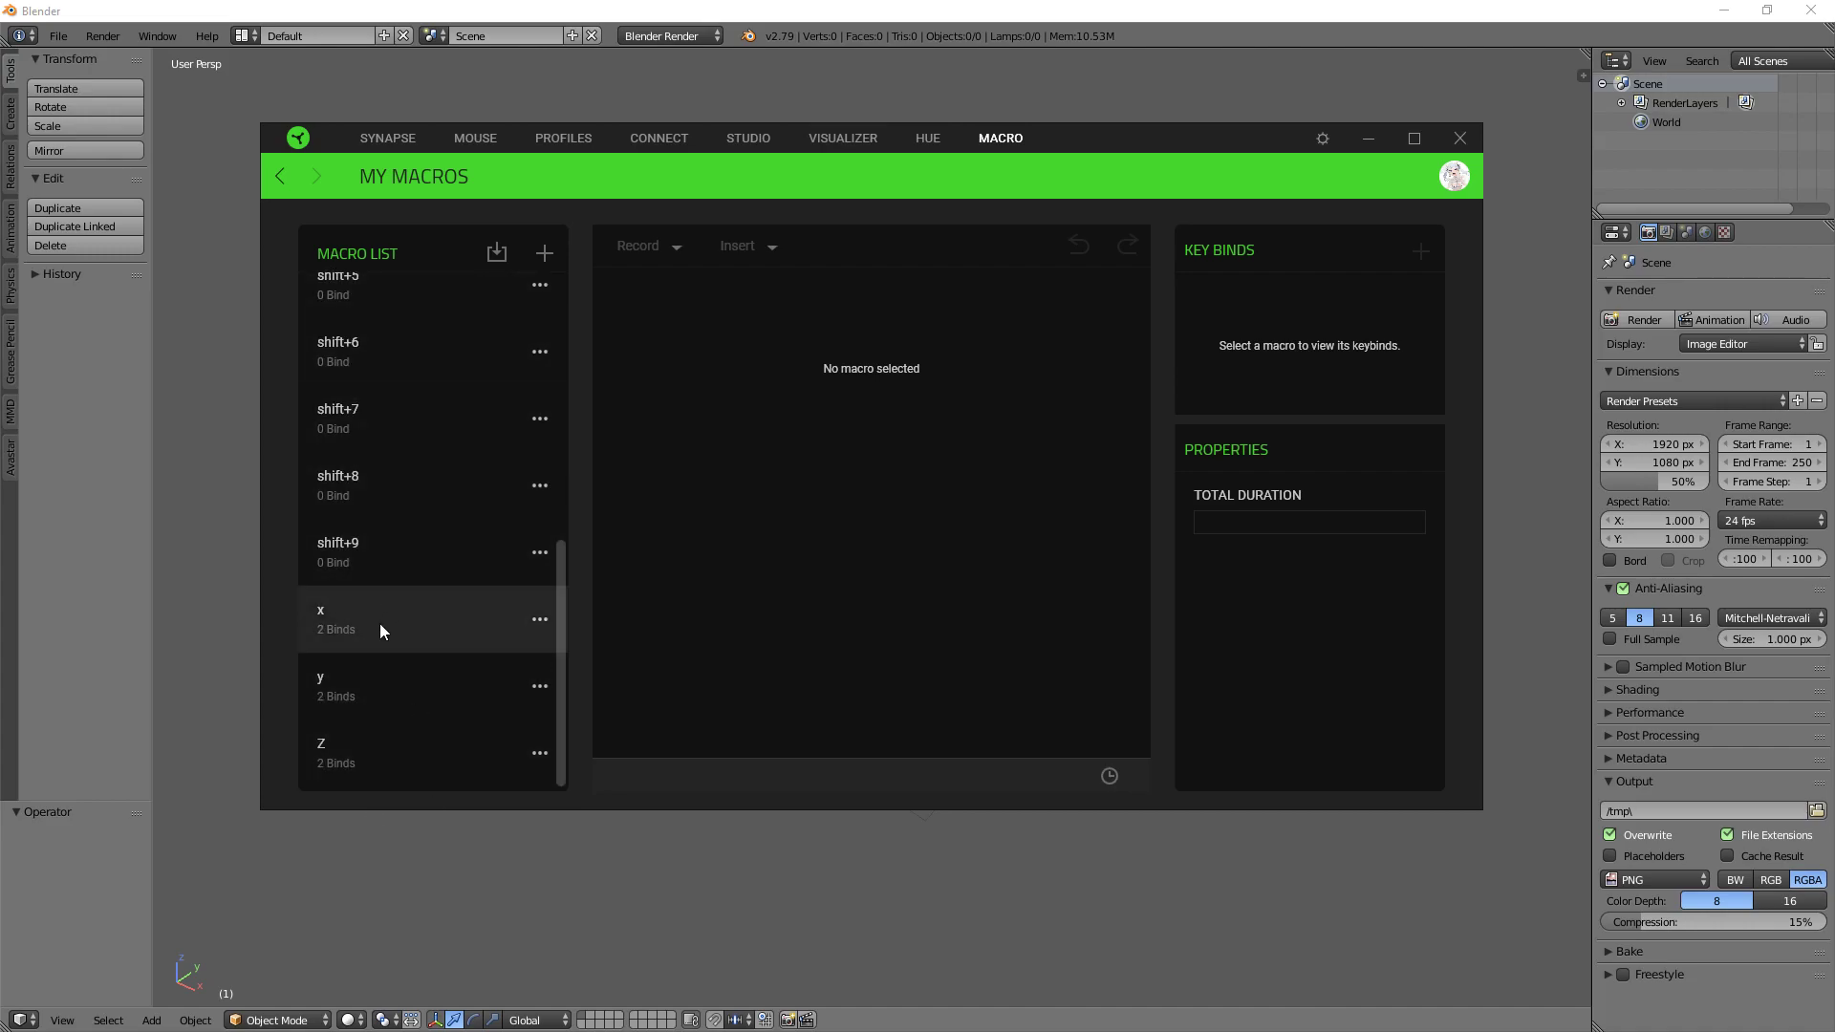
scroll(388, 623, "up", 5)
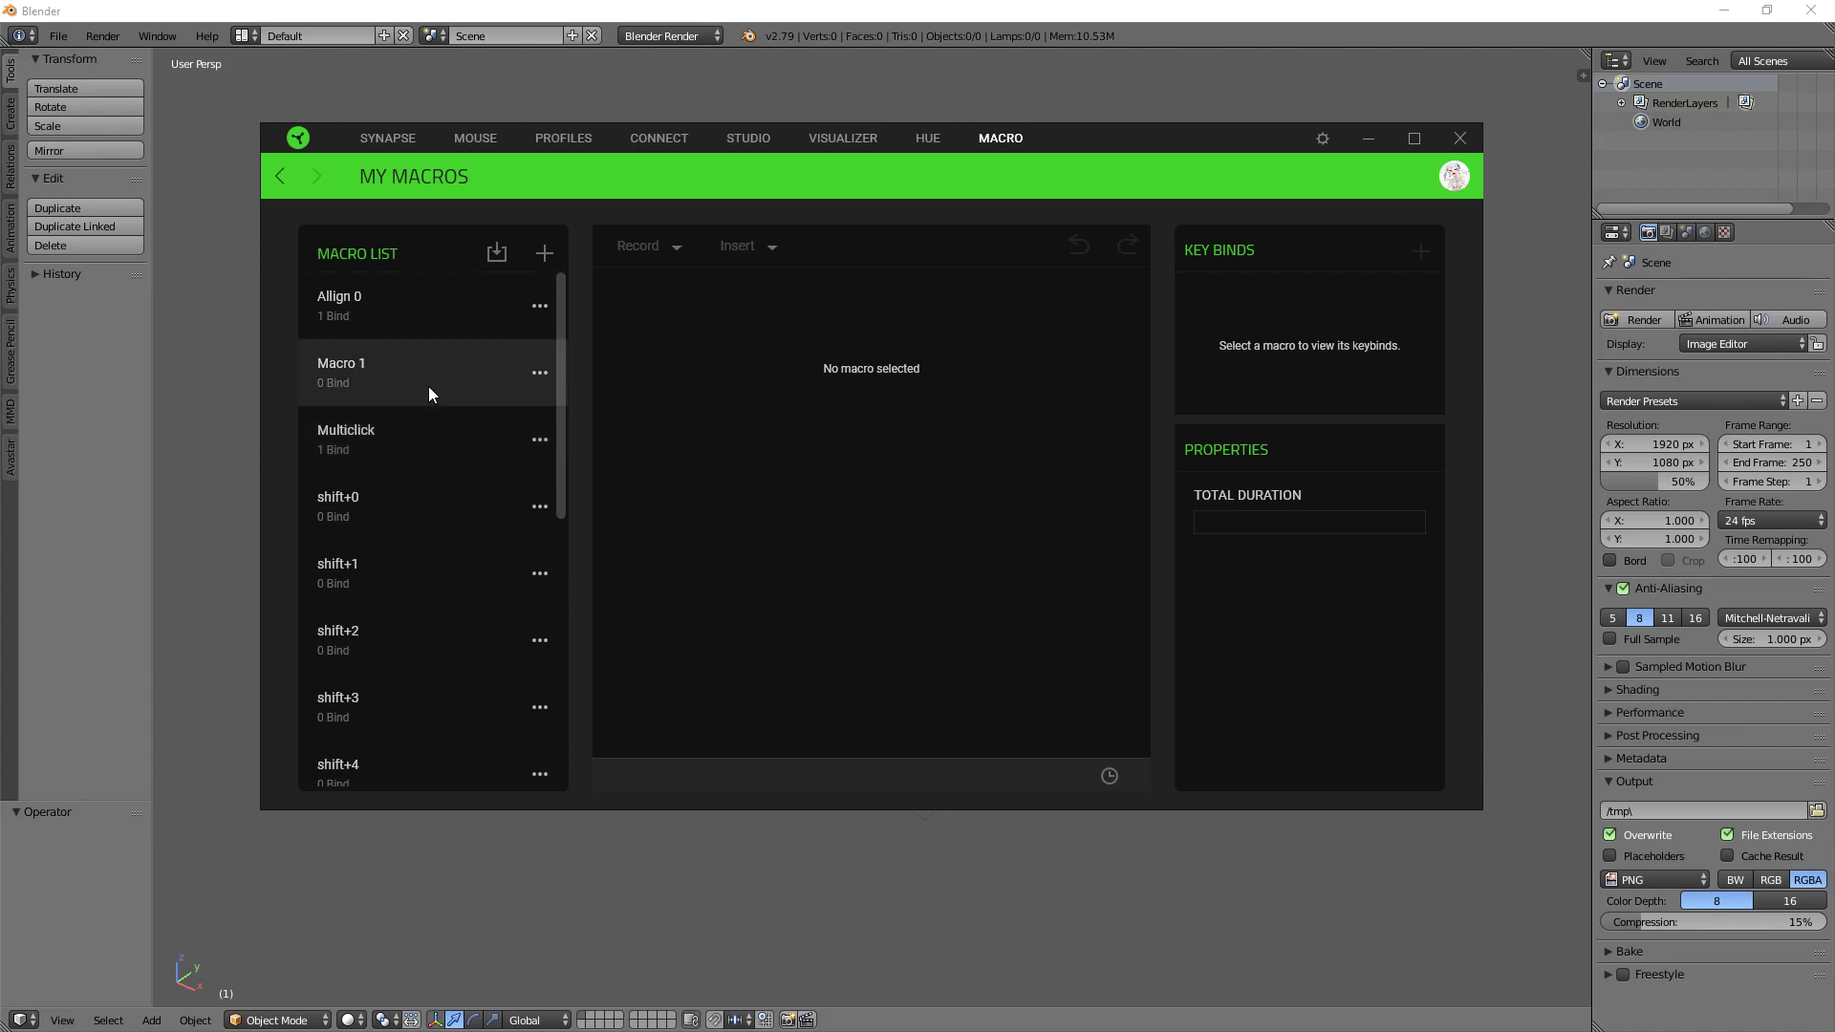
left_click(411, 461)
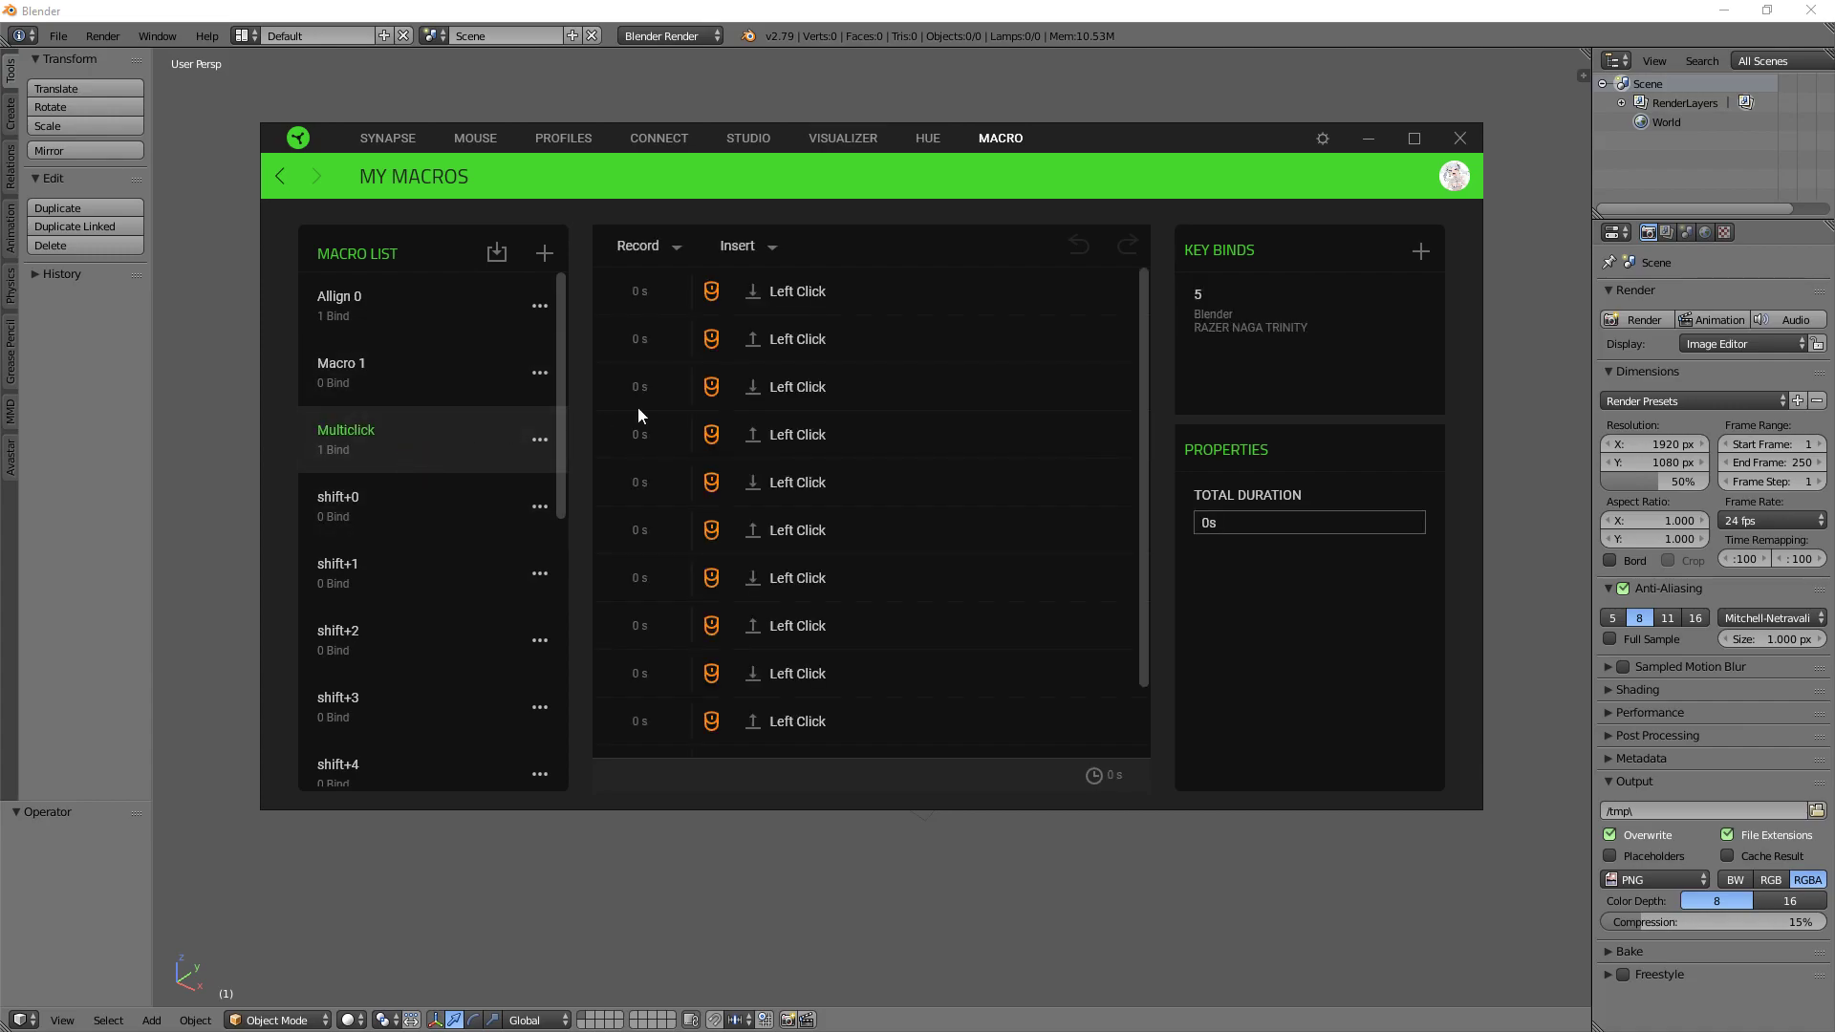
scroll(956, 298, "down", 2)
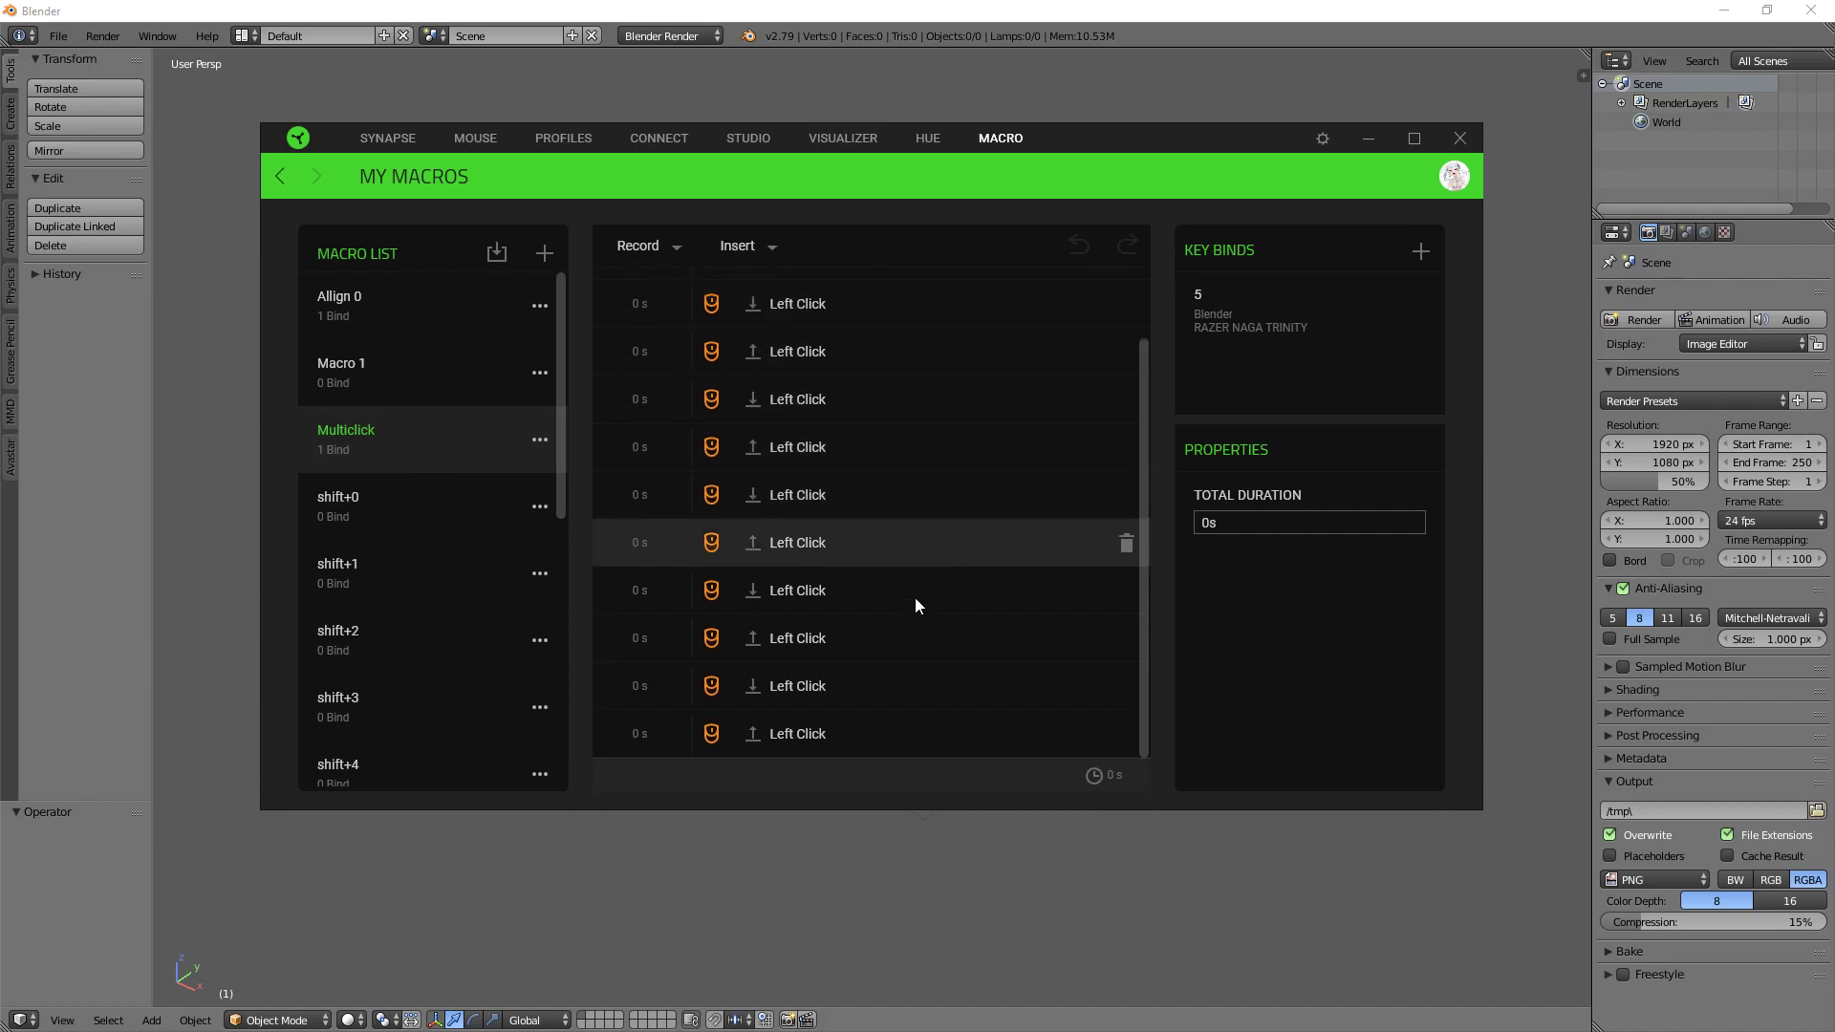
scroll(902, 690, "down", 1)
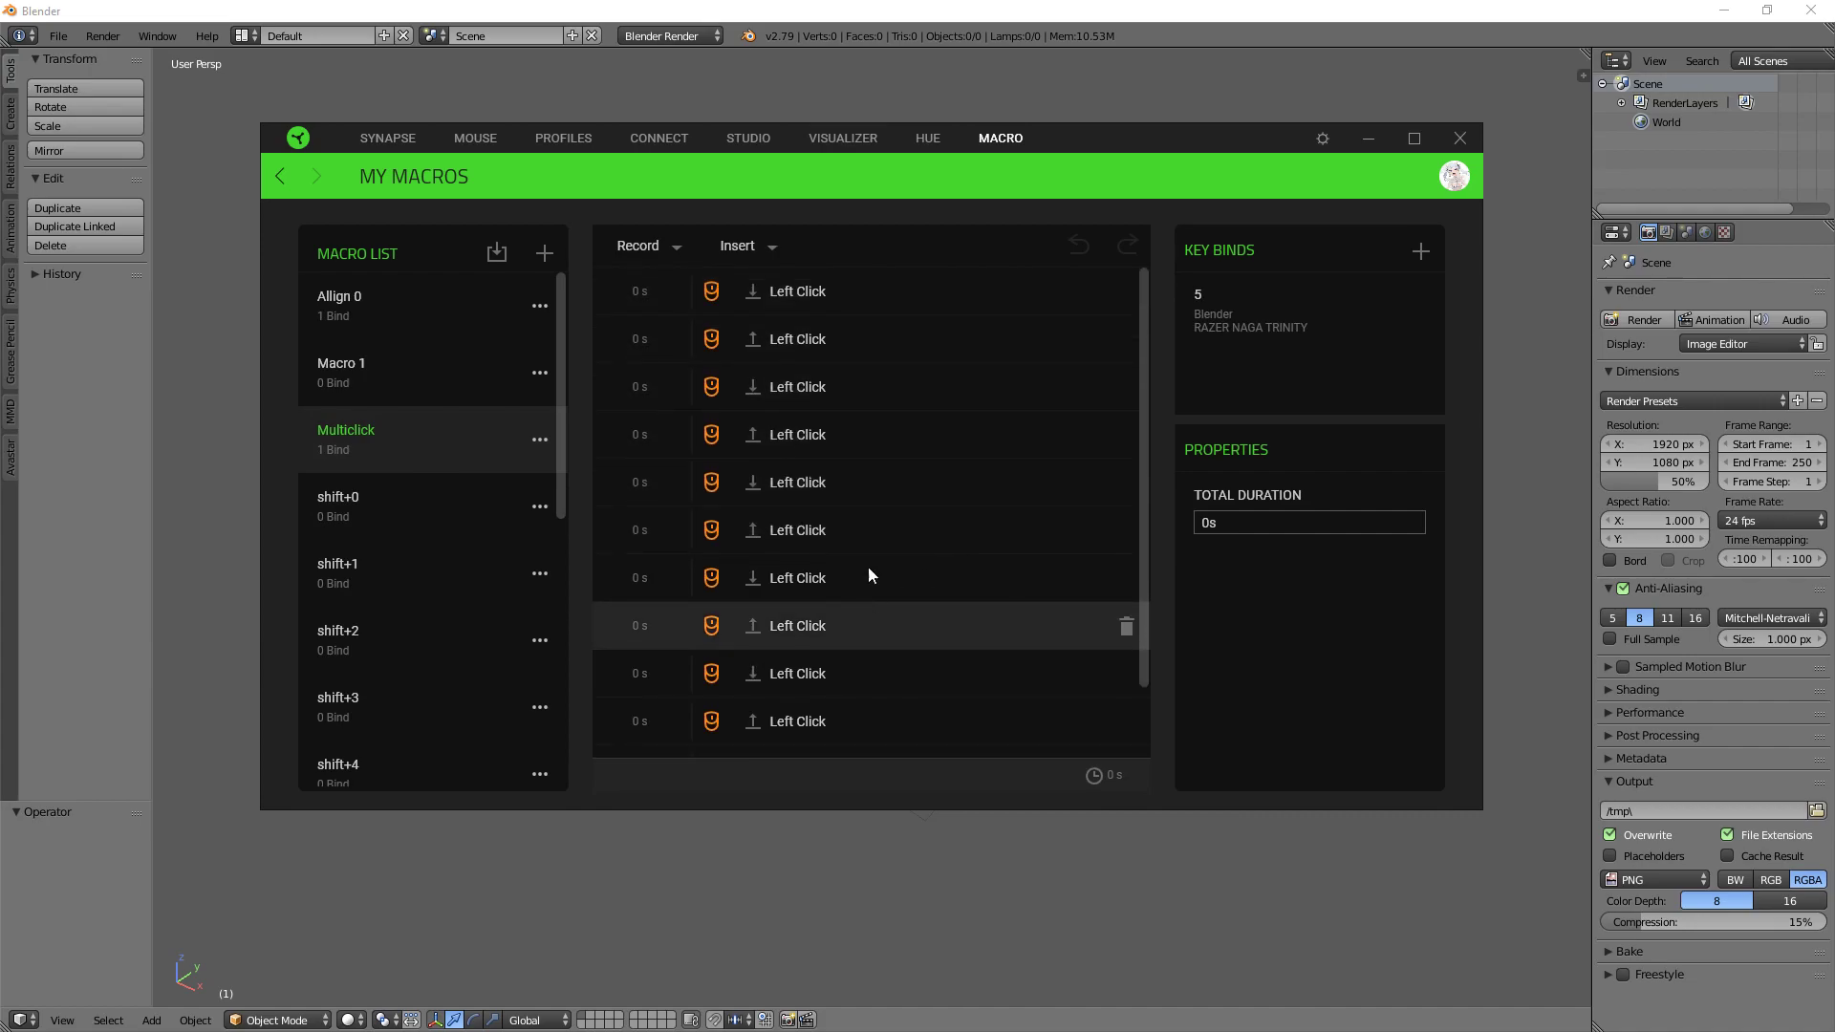
- Switch to Blender and open the file Kemono_Dummy-bento.blend from the Kemono Dummy bento folder
left_click(1518, 351)
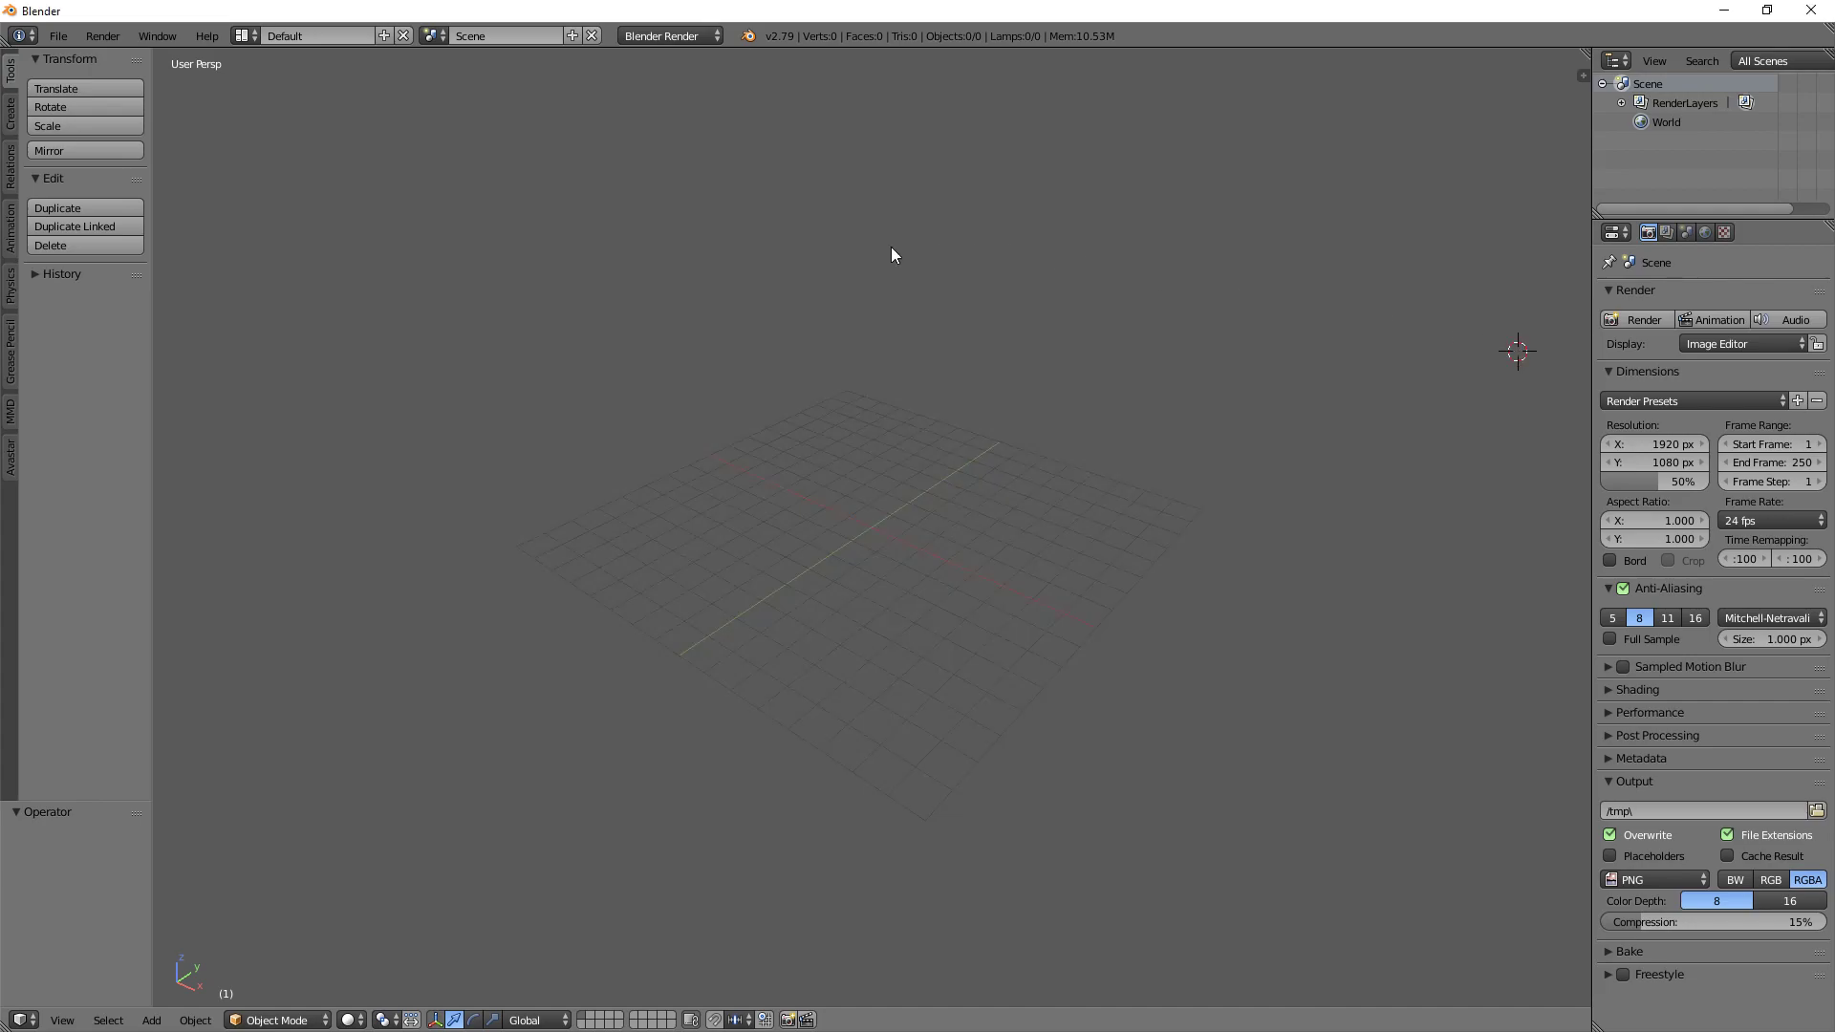
left_click(63, 38)
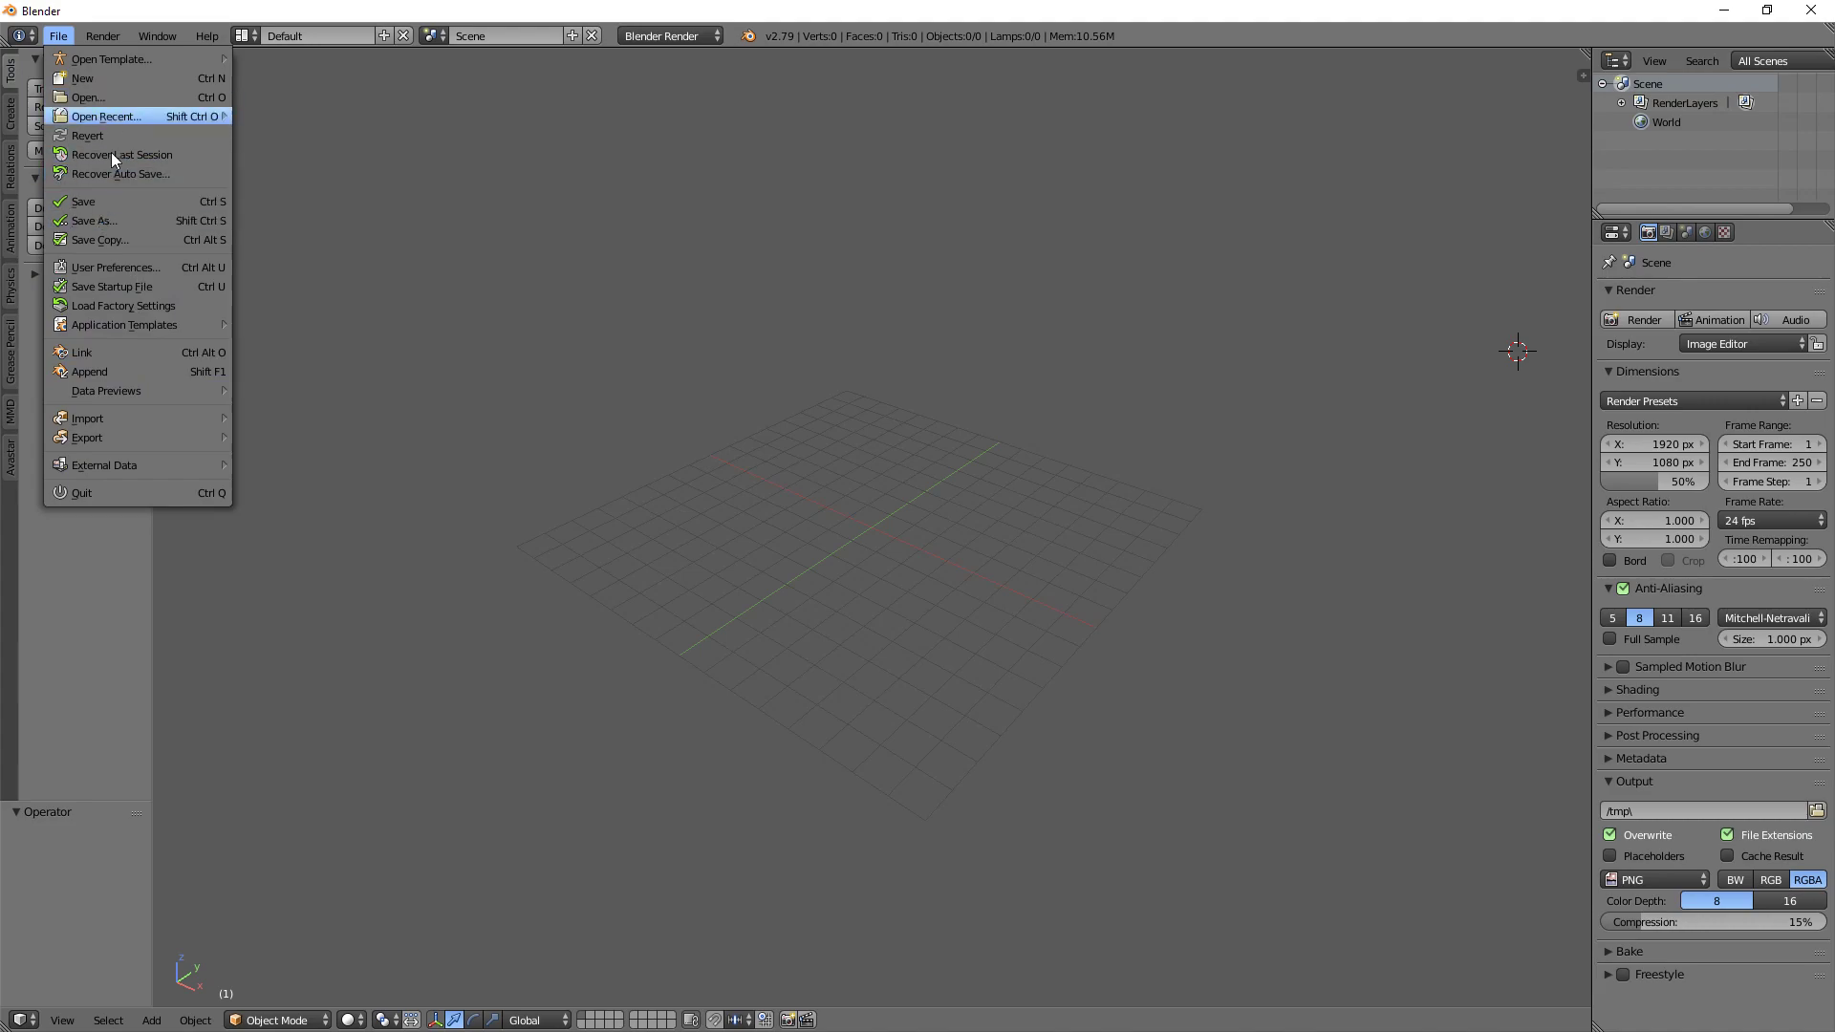
left_click(114, 90)
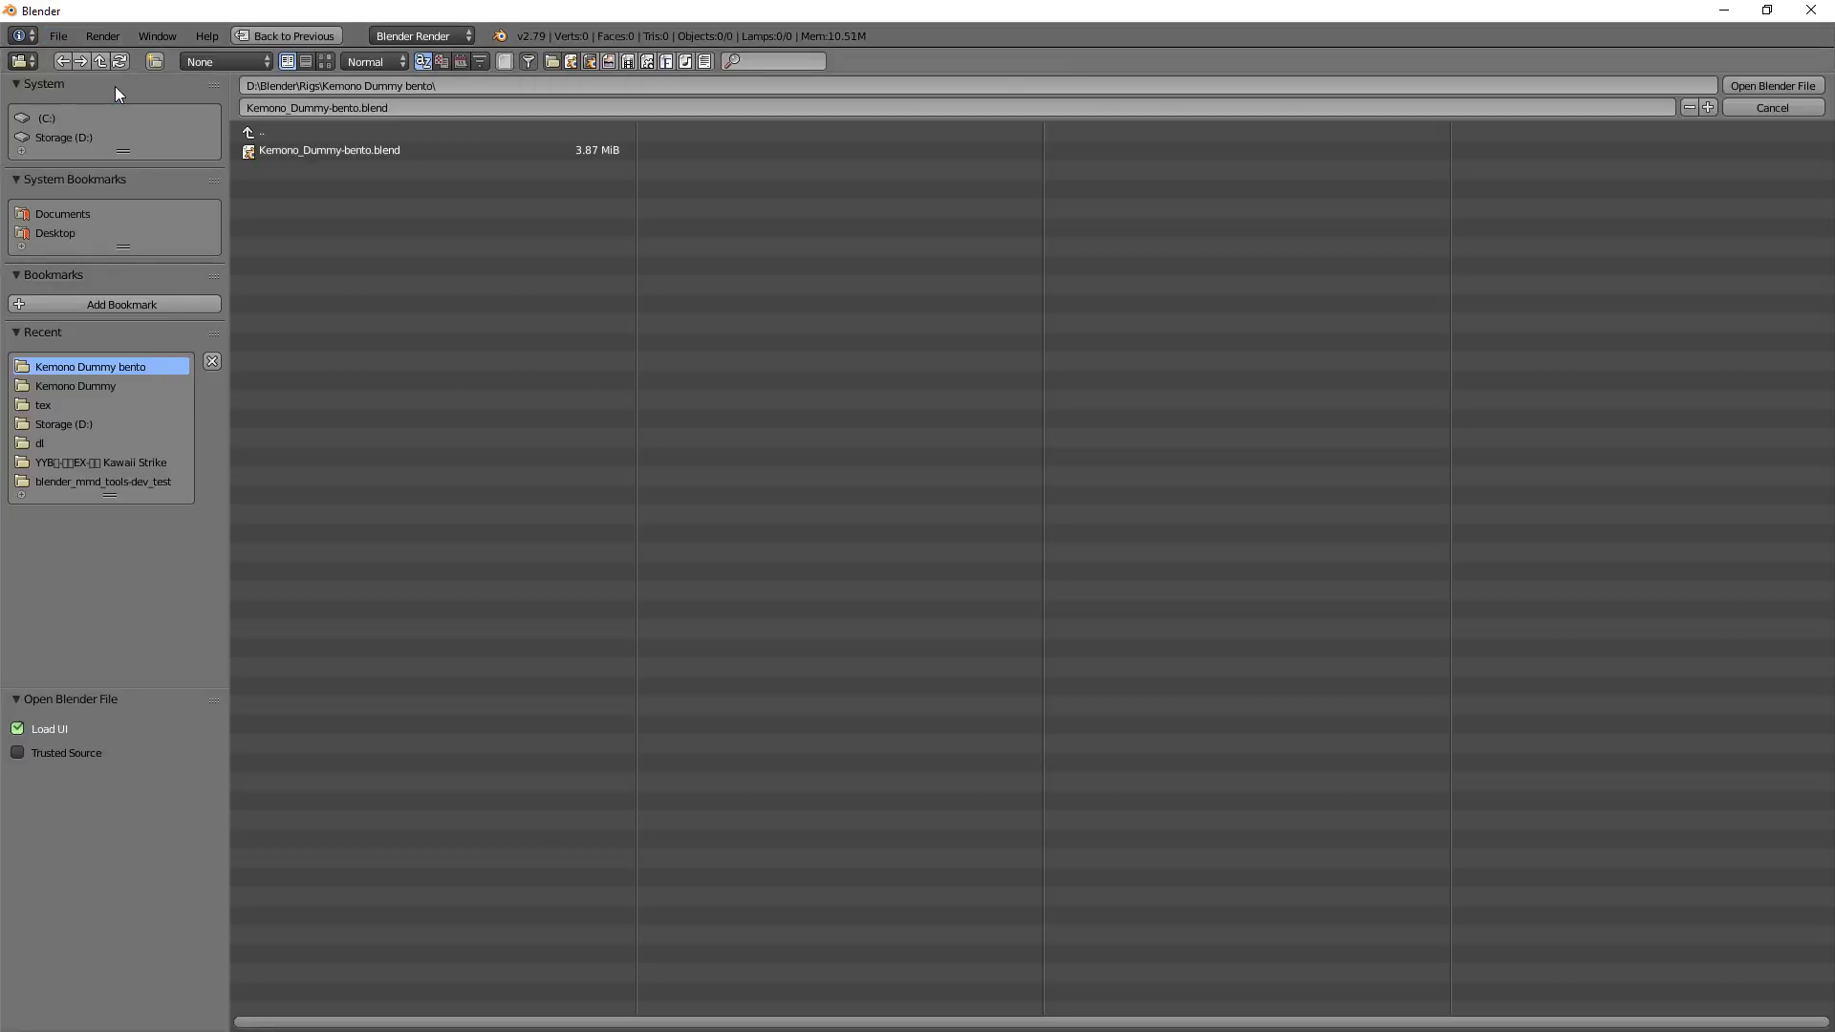
double_click(273, 149)
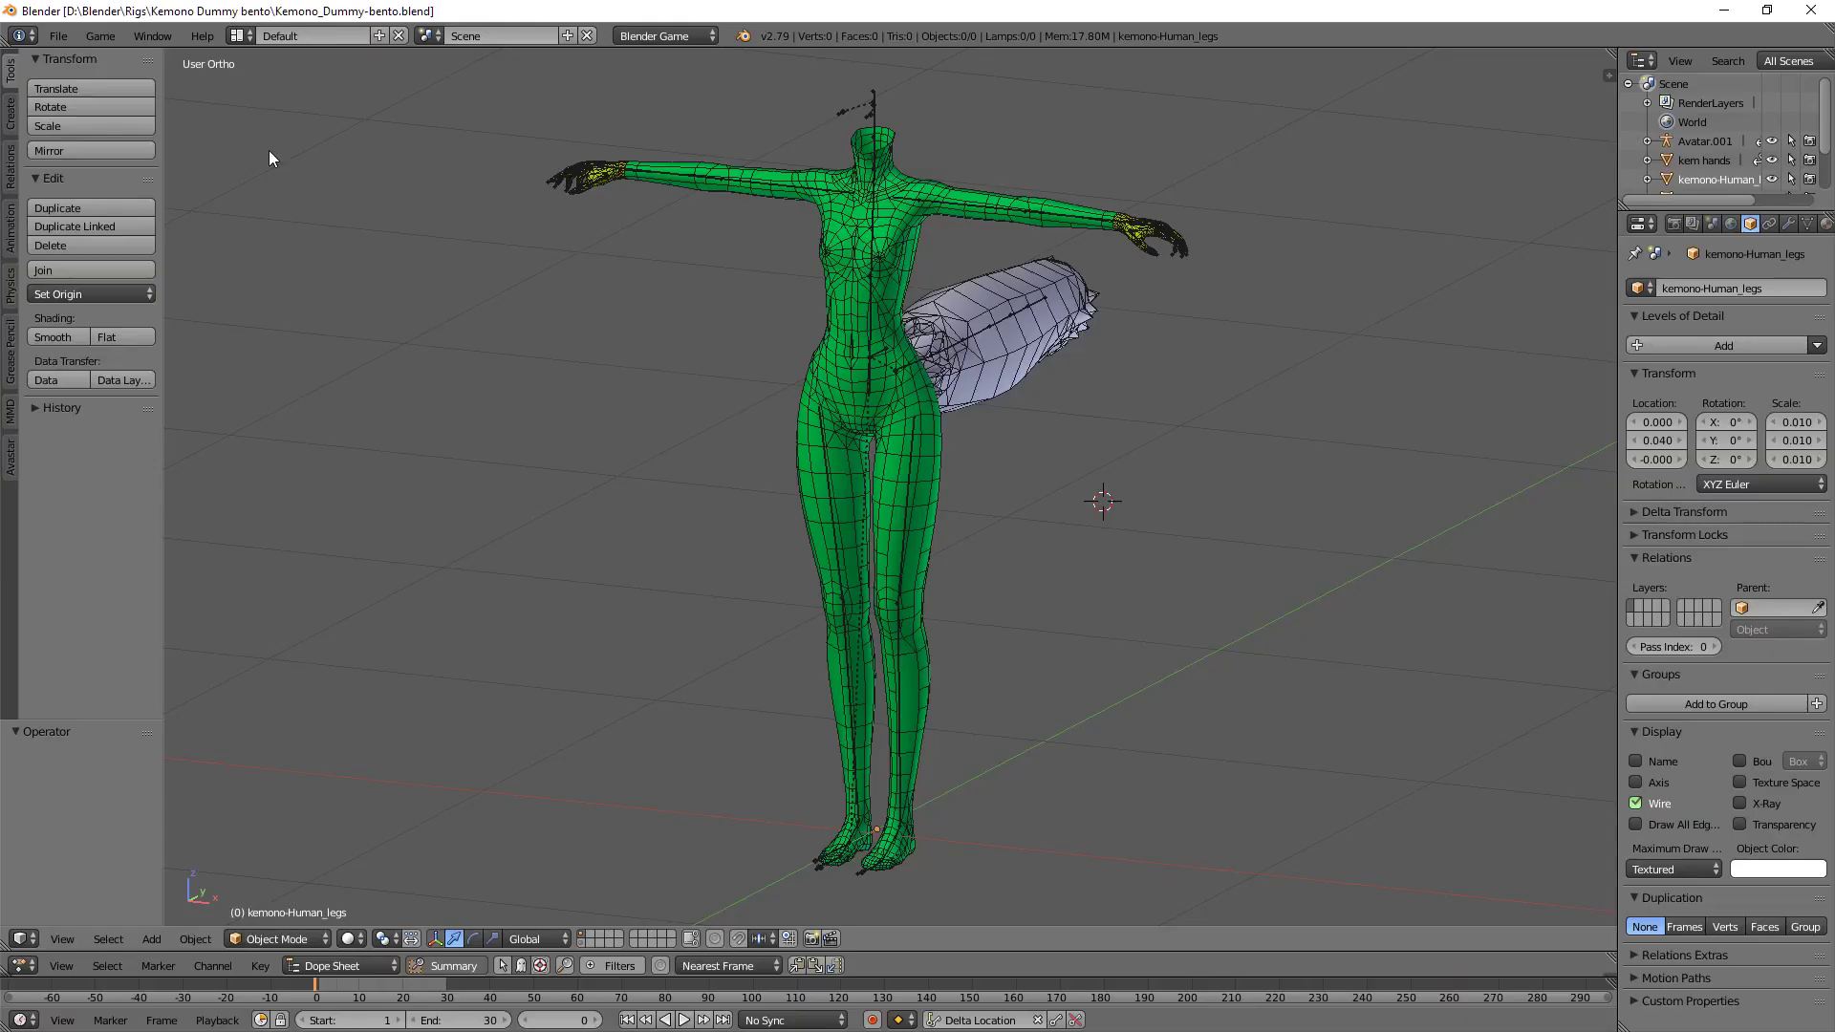
- Select the kemono-Human_legs body mesh, display its mesh data properties, and widen the properties area
right_click(818, 276)
left_click(1807, 224)
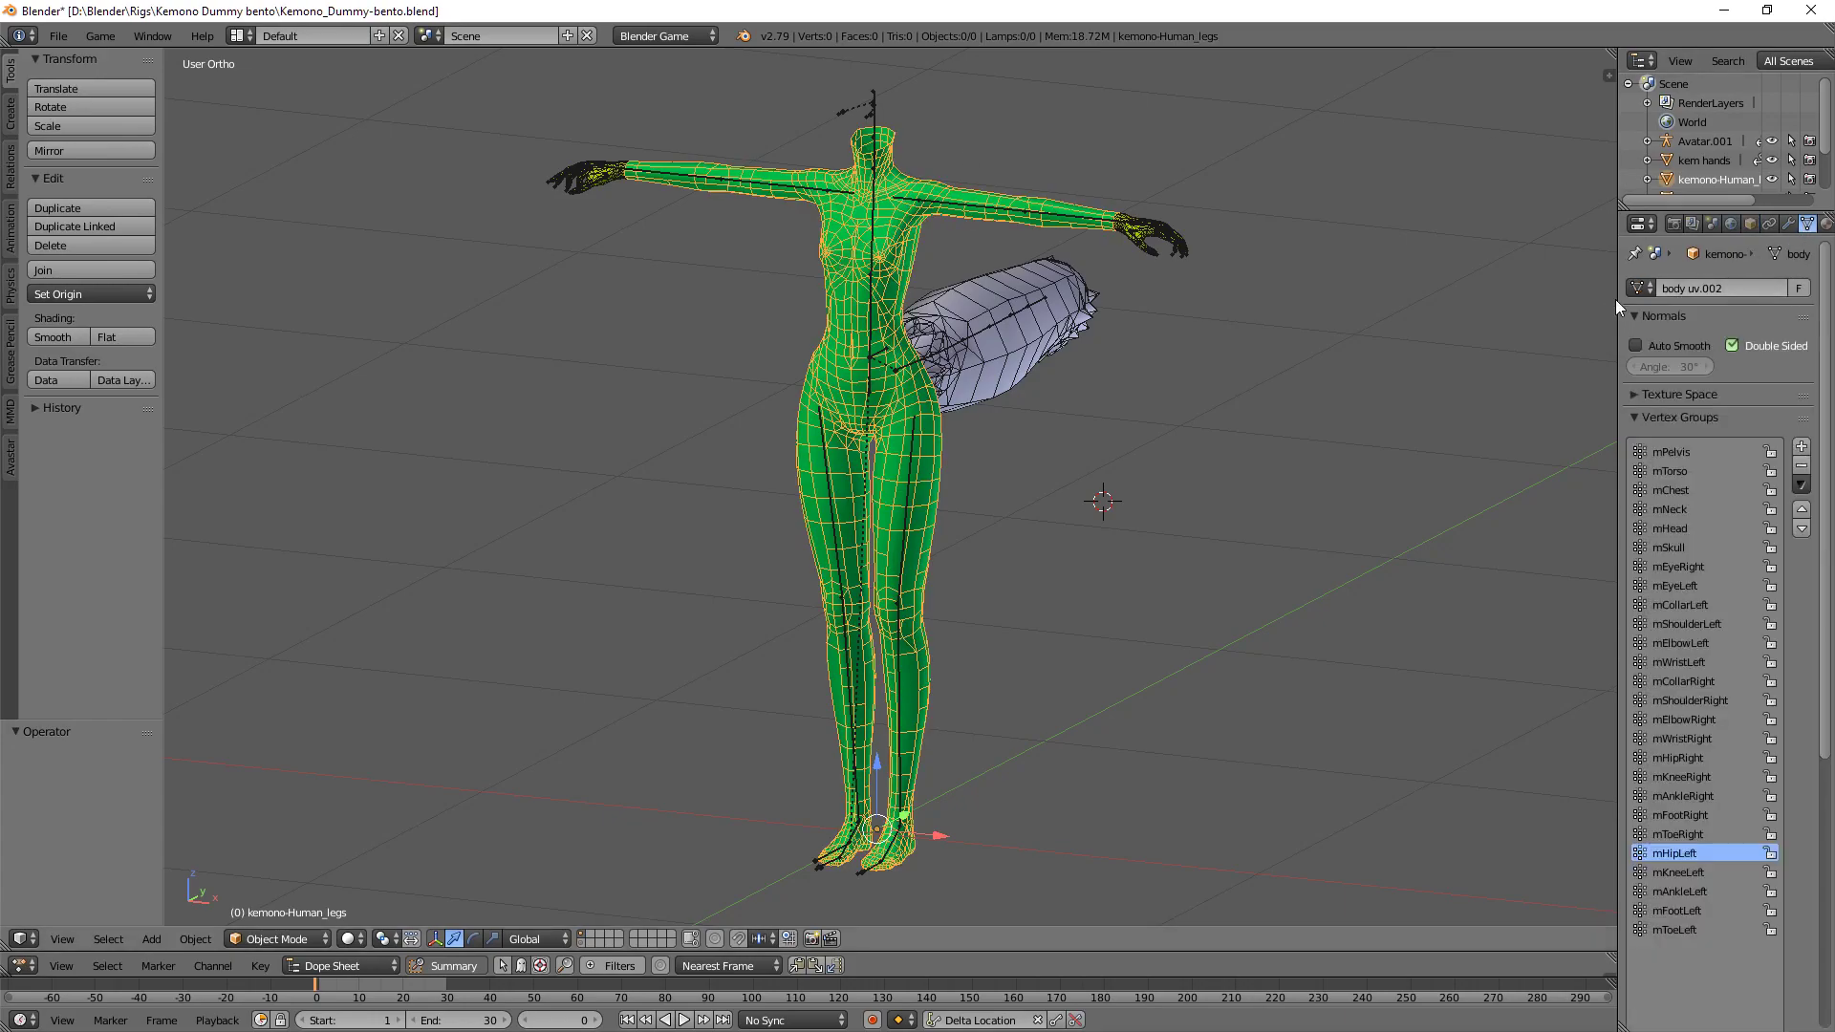
left_click_drag(1614, 296, 1447, 296)
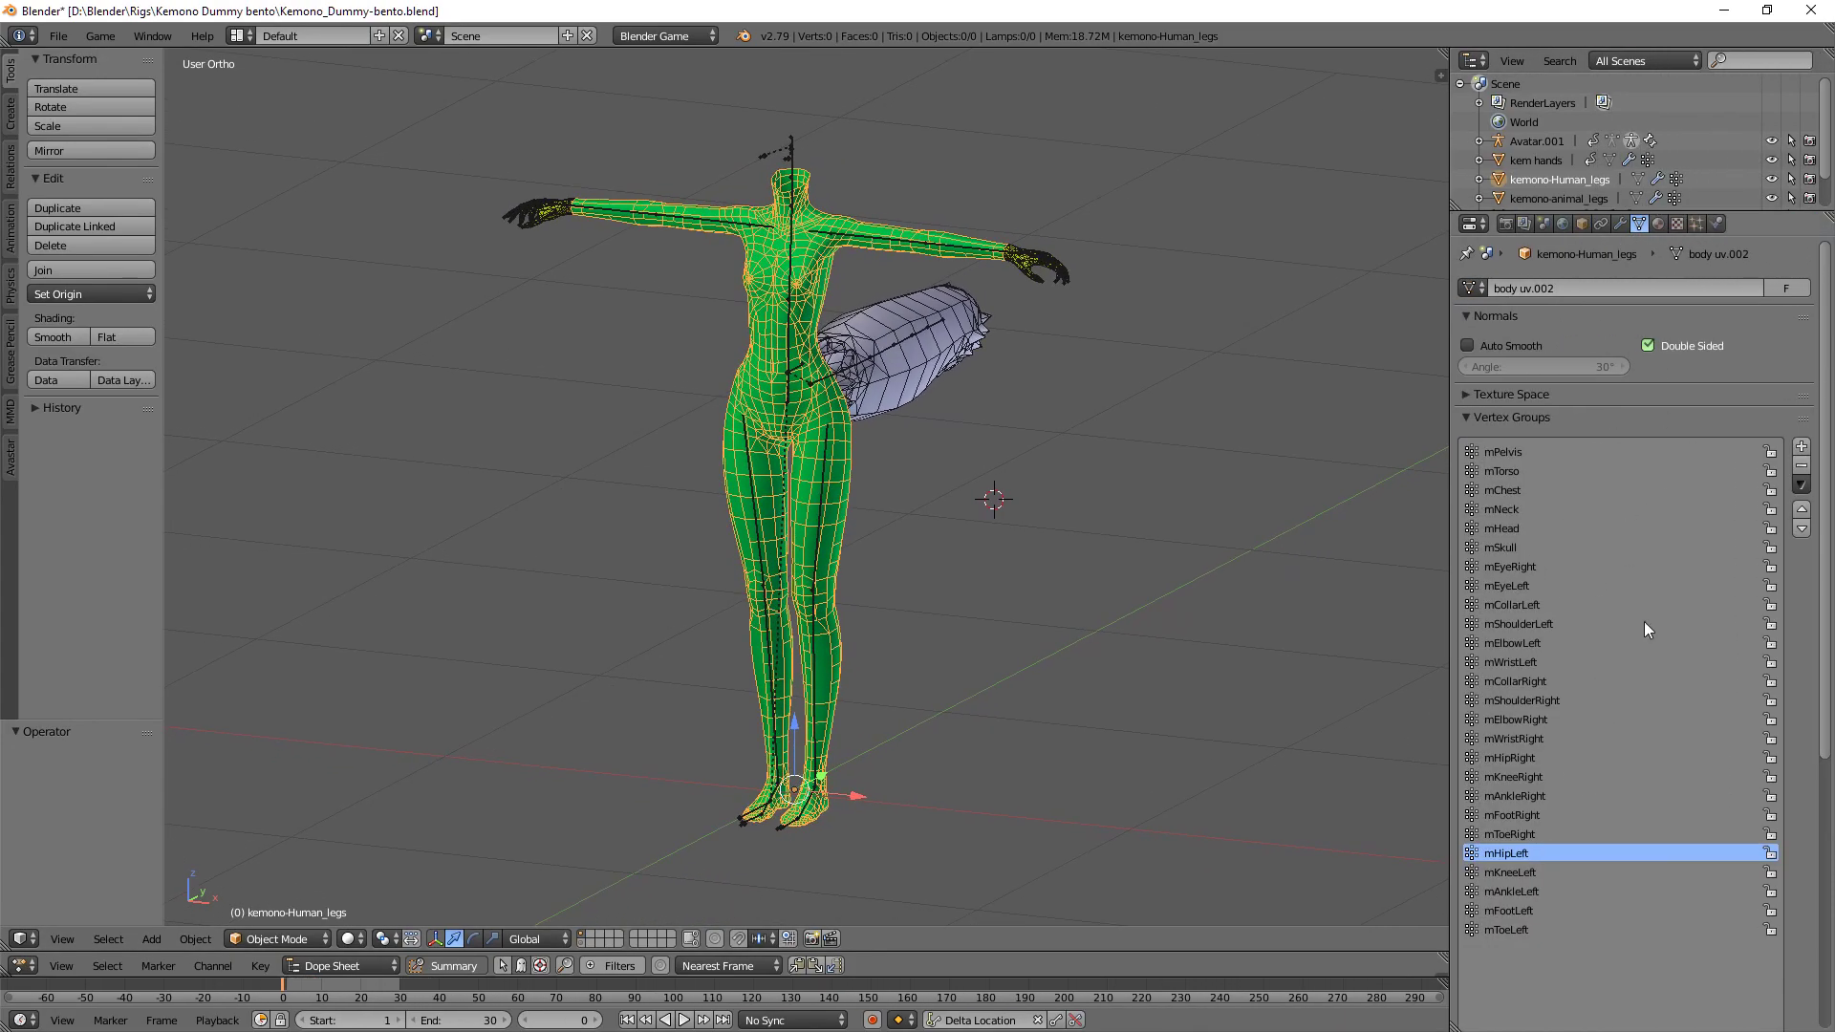
- Remove all material slots from the kemono-Human_legs body mesh
left_click(1659, 223)
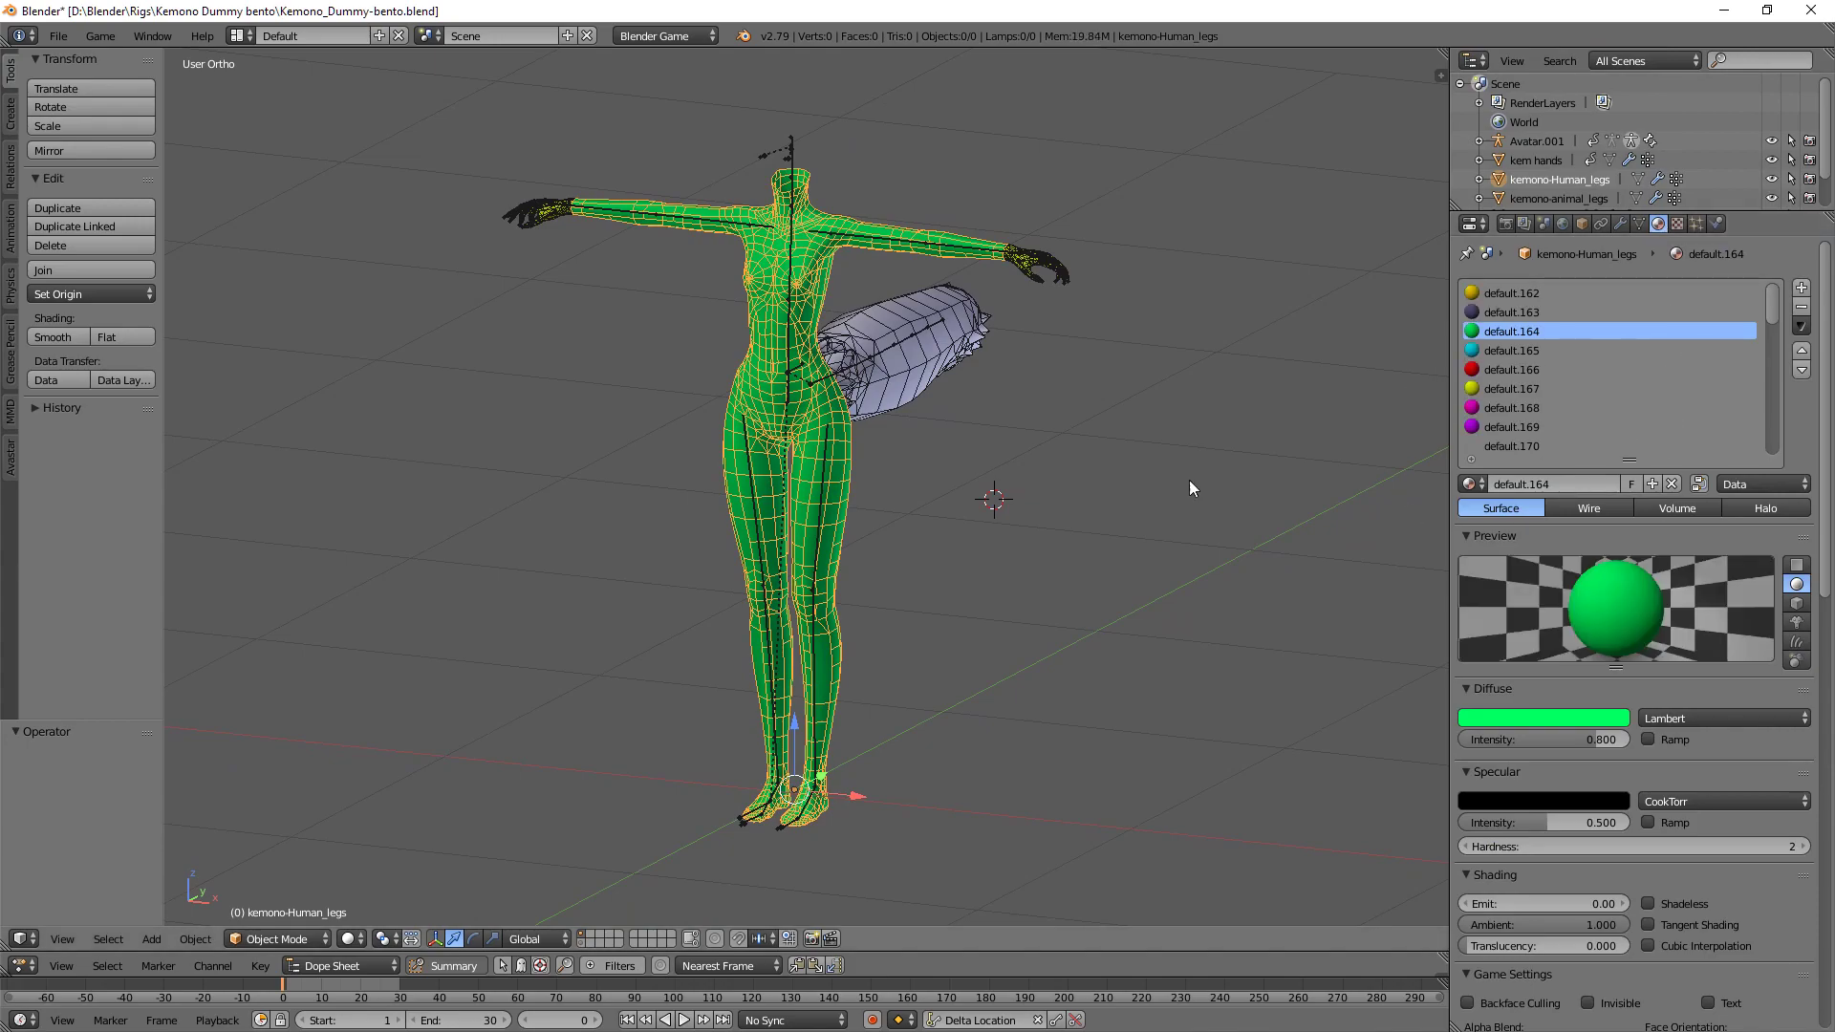
left_click(1802, 307)
left_click(1802, 306)
left_click(1802, 307)
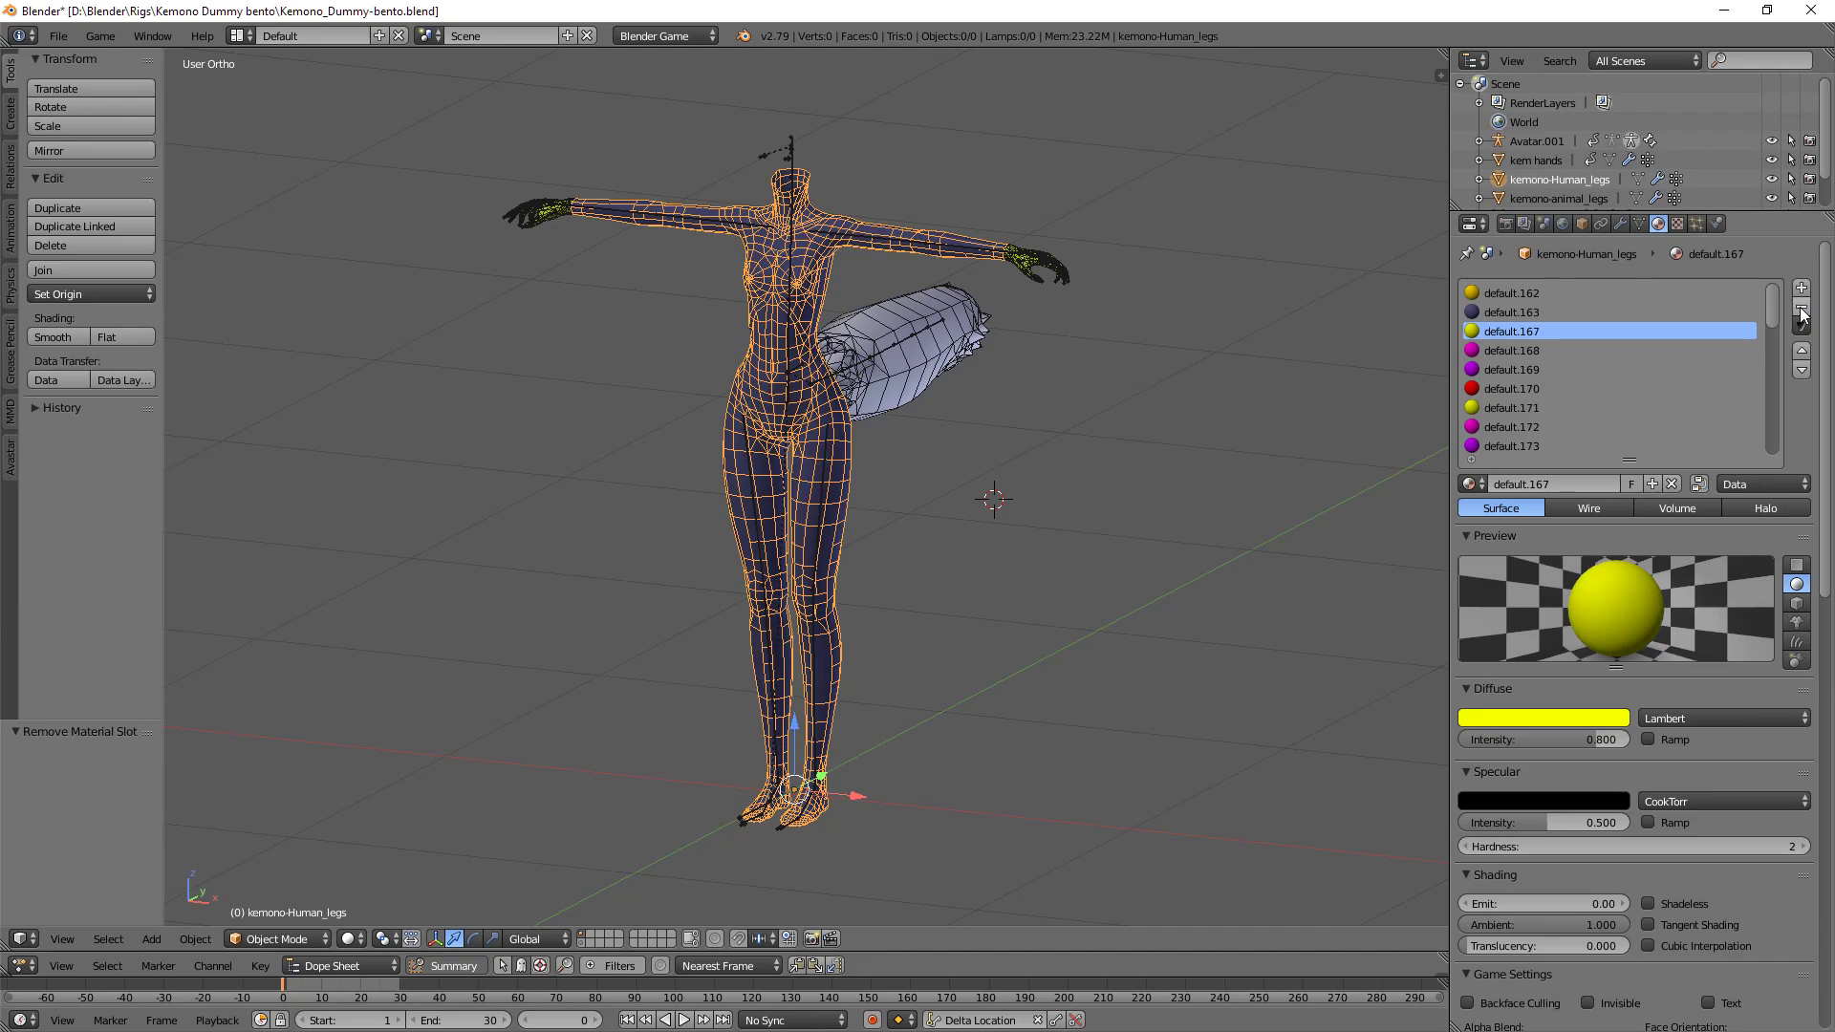
left_click(1802, 306)
left_click(1802, 307)
left_click(1801, 307)
left_click(1802, 307)
left_click(1802, 307)
left_click(1801, 307)
left_click(1801, 307)
left_click(1801, 307)
left_click(1802, 307)
left_click(1801, 307)
left_click(1801, 306)
left_click(1802, 307)
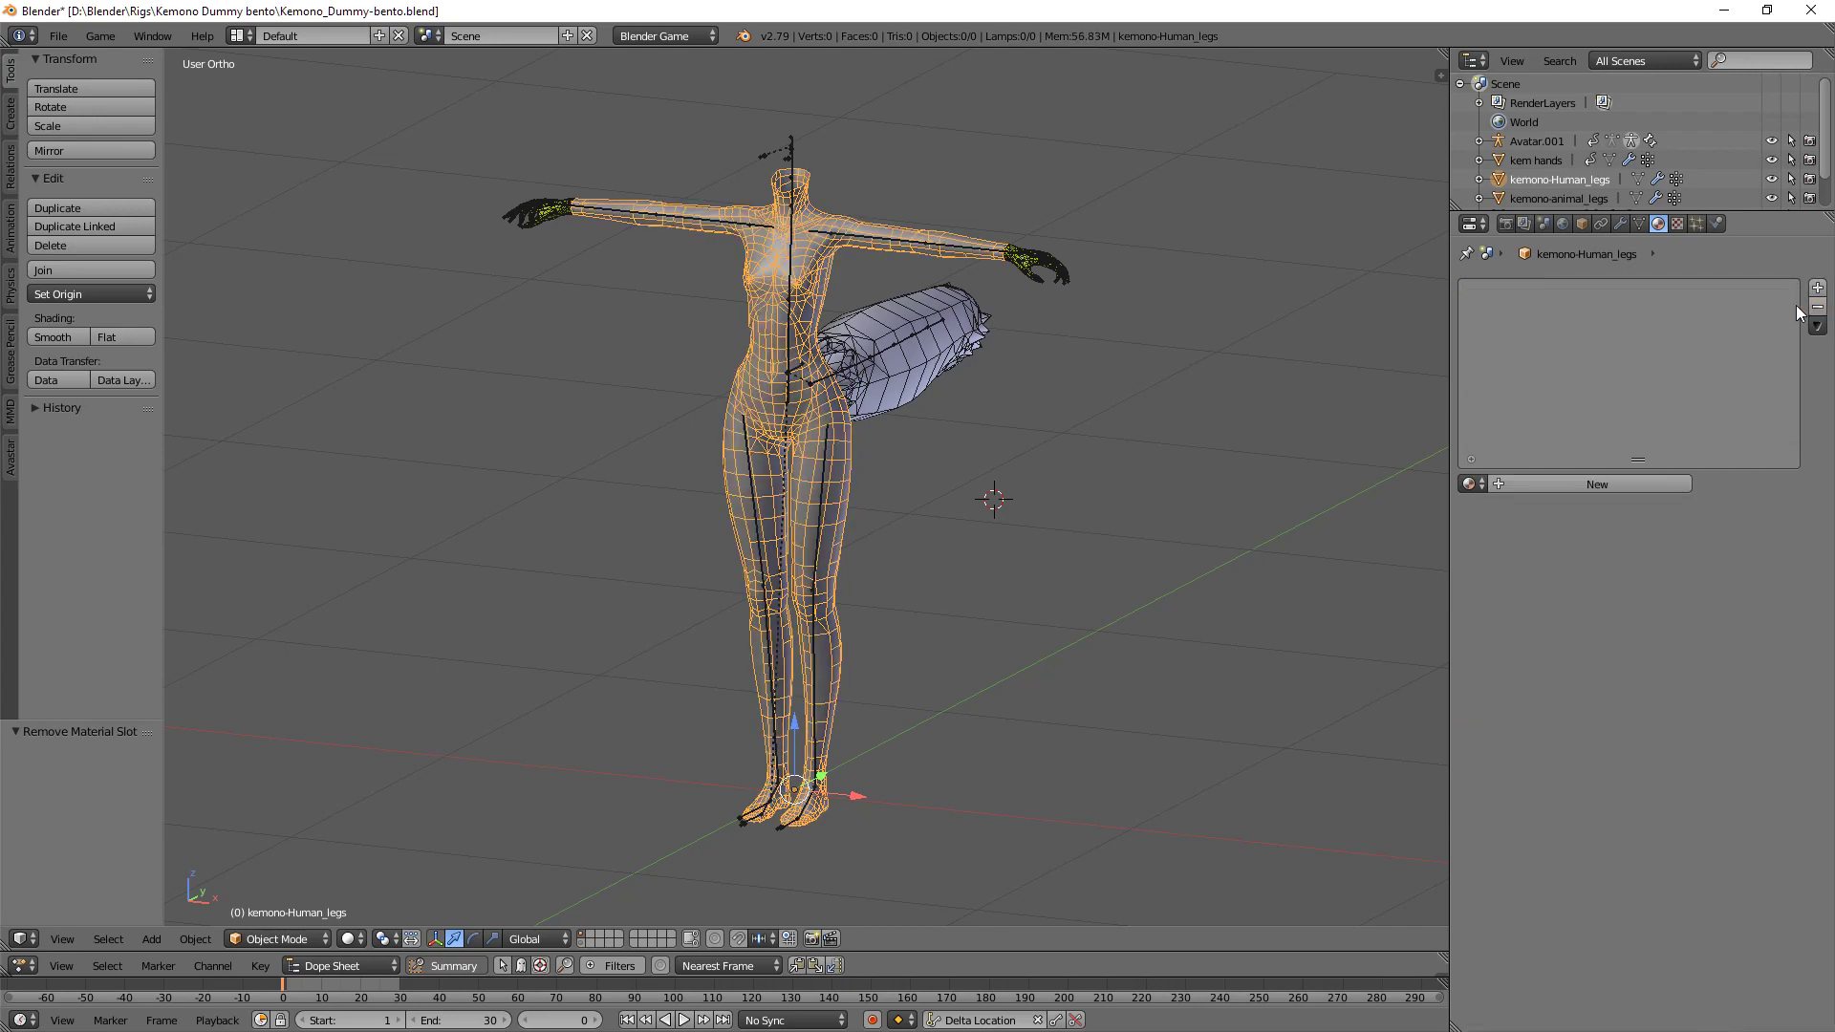
- Remove all vertex groups from the kemono-Human_legs body mesh
left_click(1639, 223)
left_click(1801, 467)
left_click(1801, 466)
left_click(1801, 467)
left_click(1801, 466)
left_click(1802, 467)
left_click(1801, 466)
left_click(1801, 466)
left_click(1802, 466)
left_click(1801, 467)
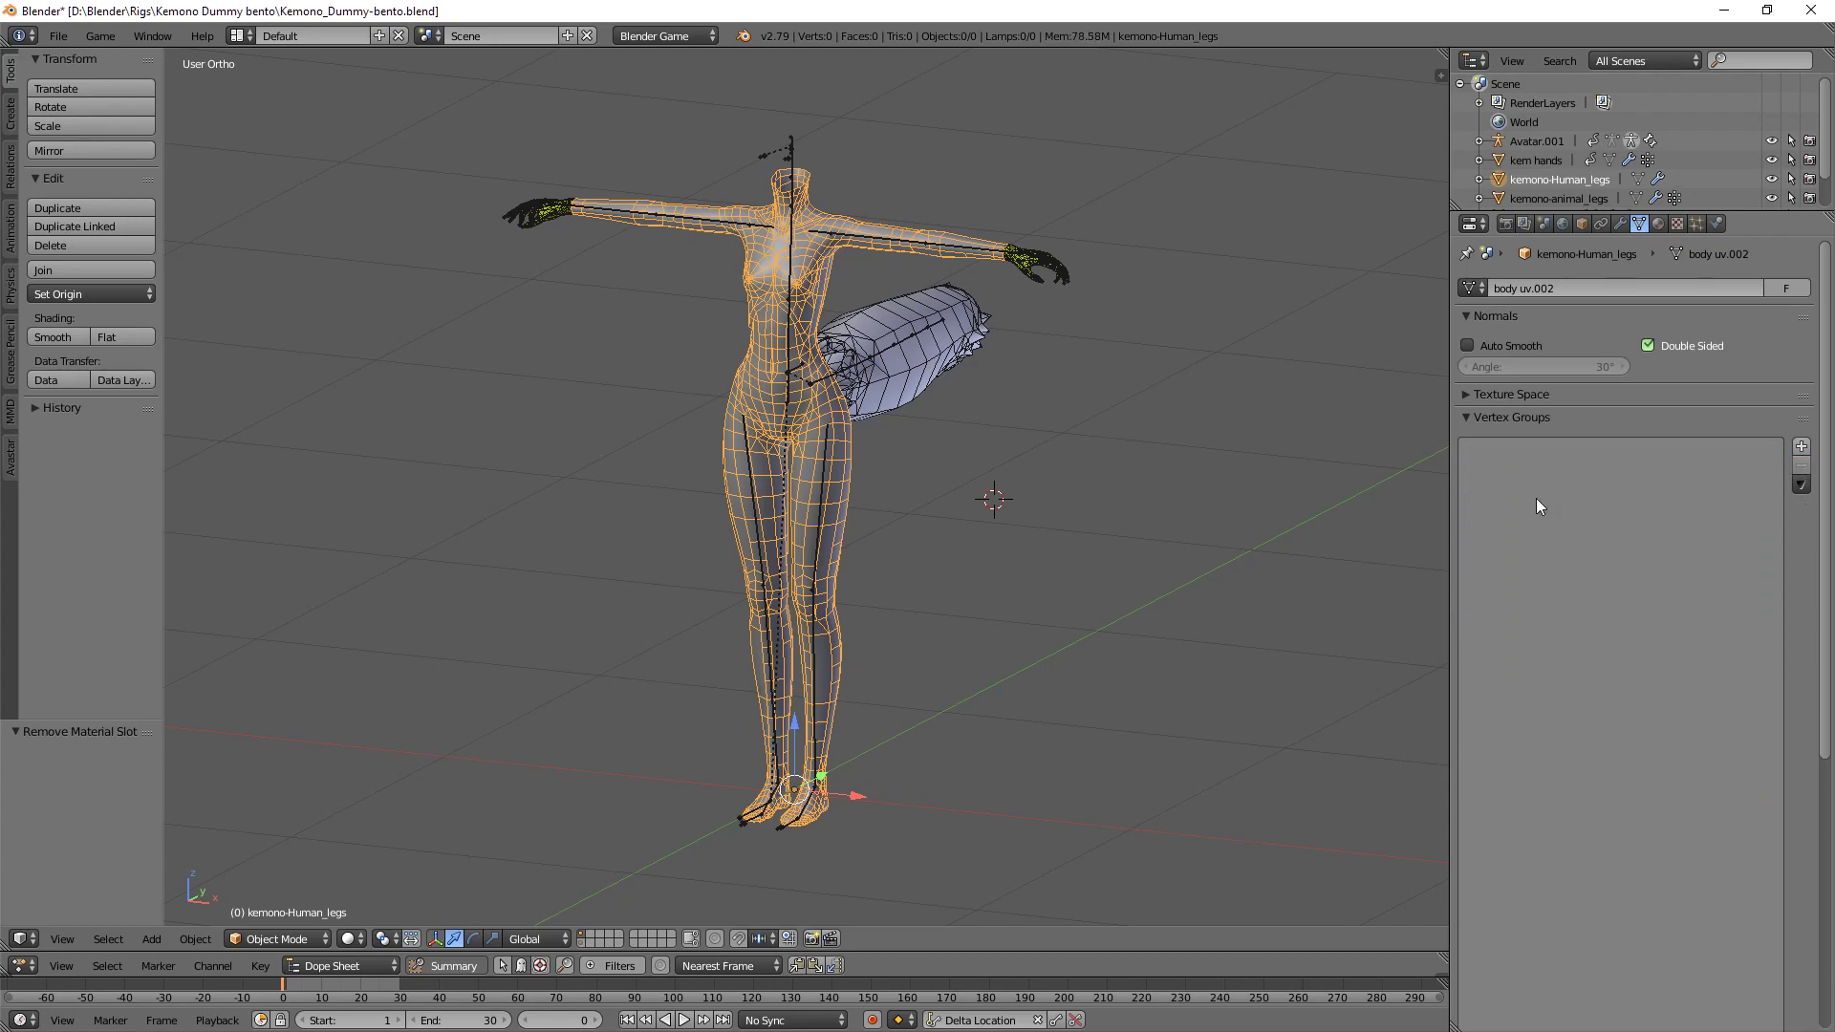
- Switch to Razer Synapse and display the Allign 0 macro's recorded actions
key("alt+Tab")
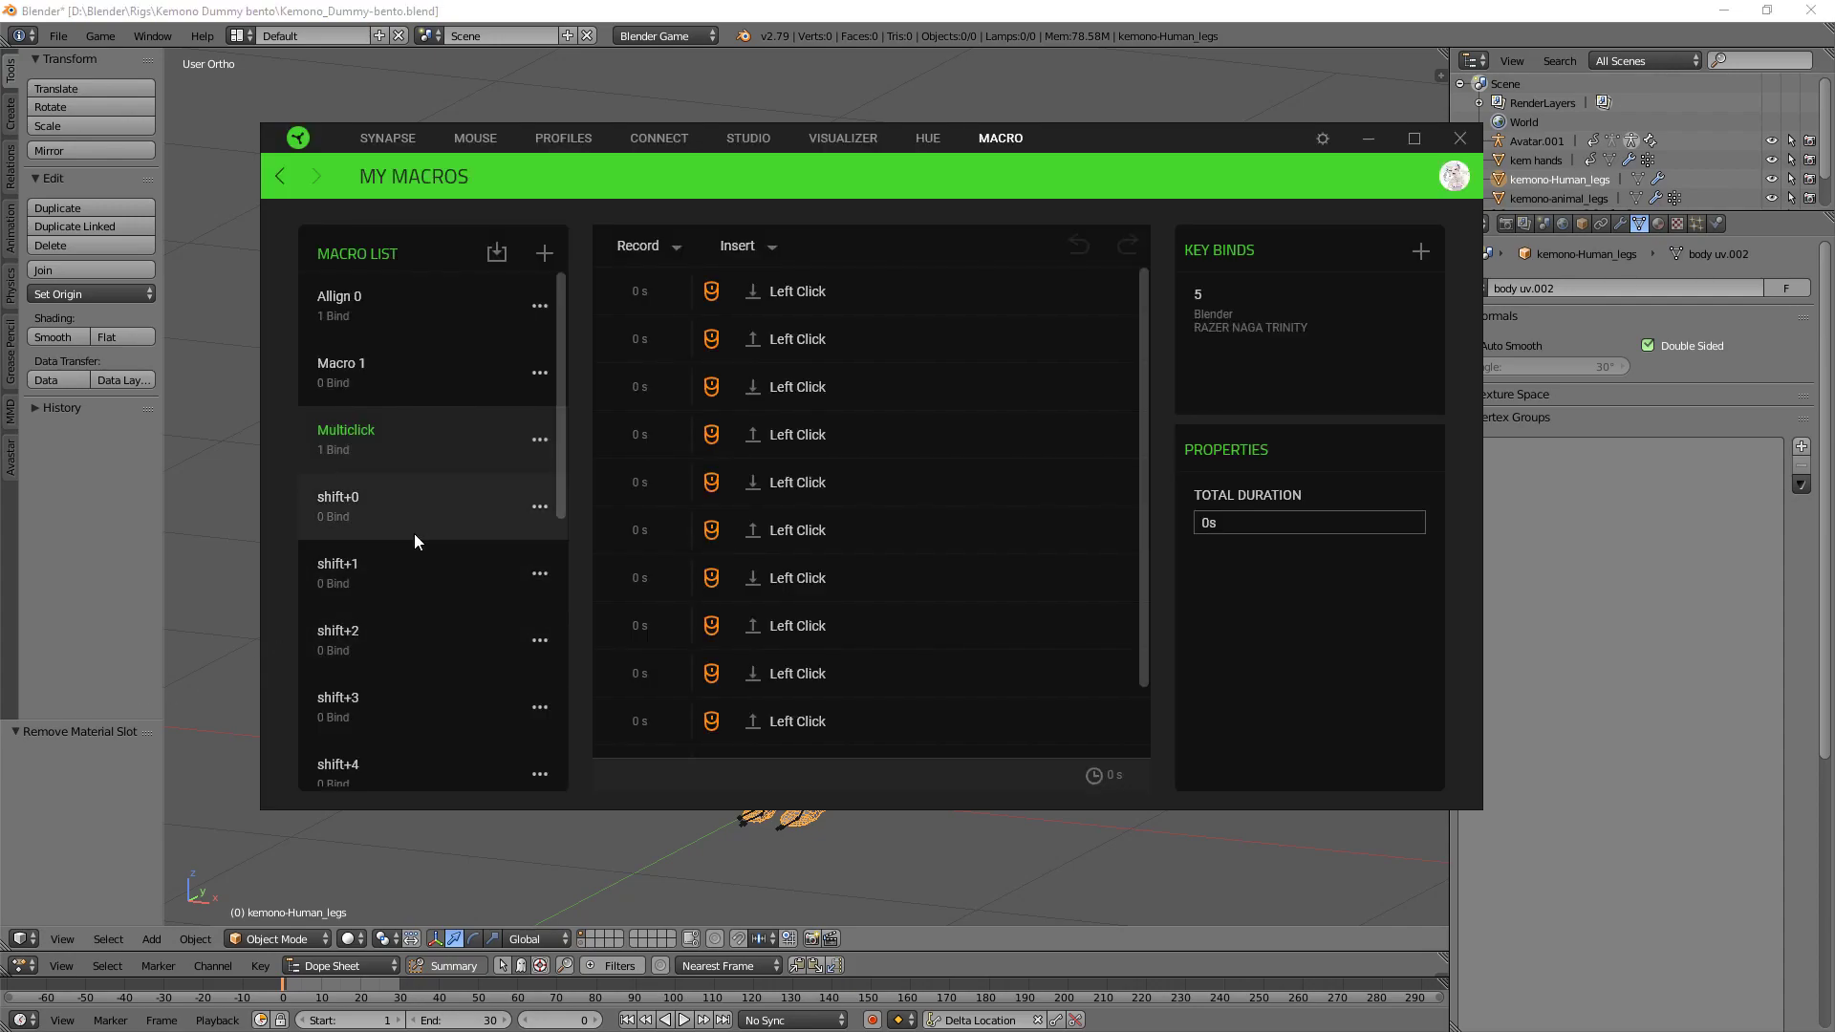
left_click(367, 327)
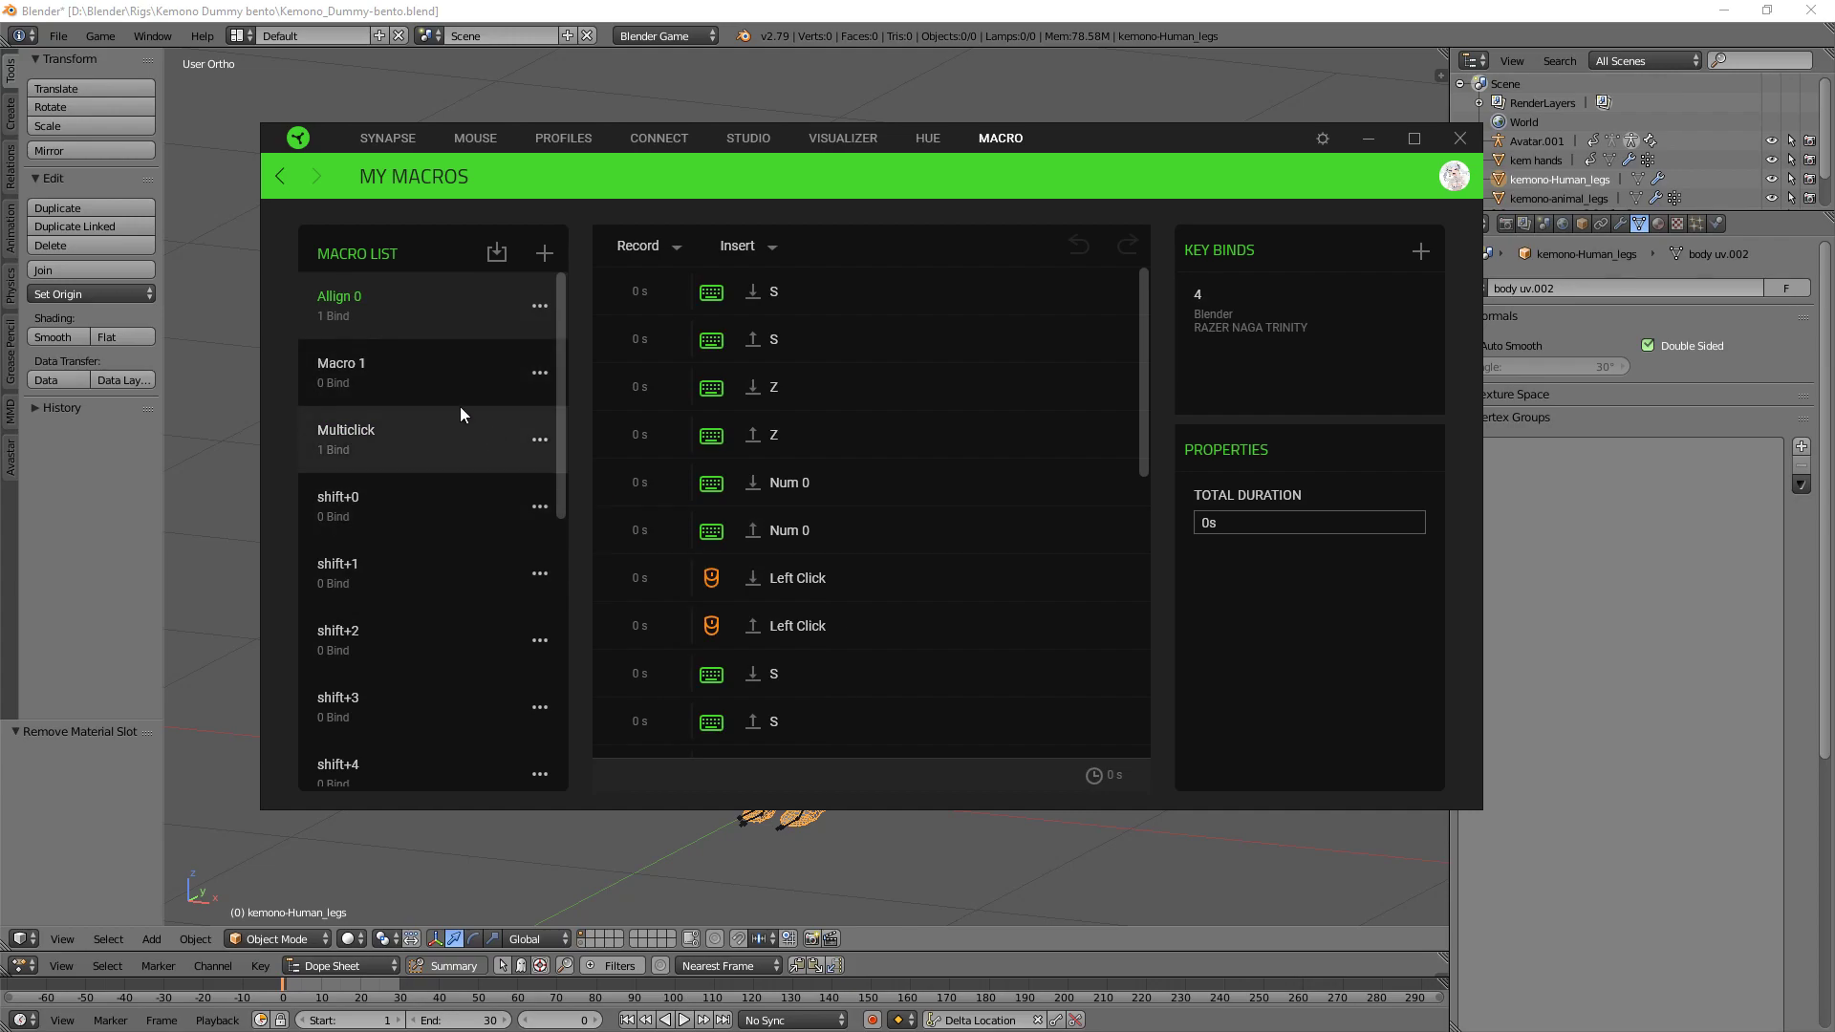
scroll(460, 405, "down", 6)
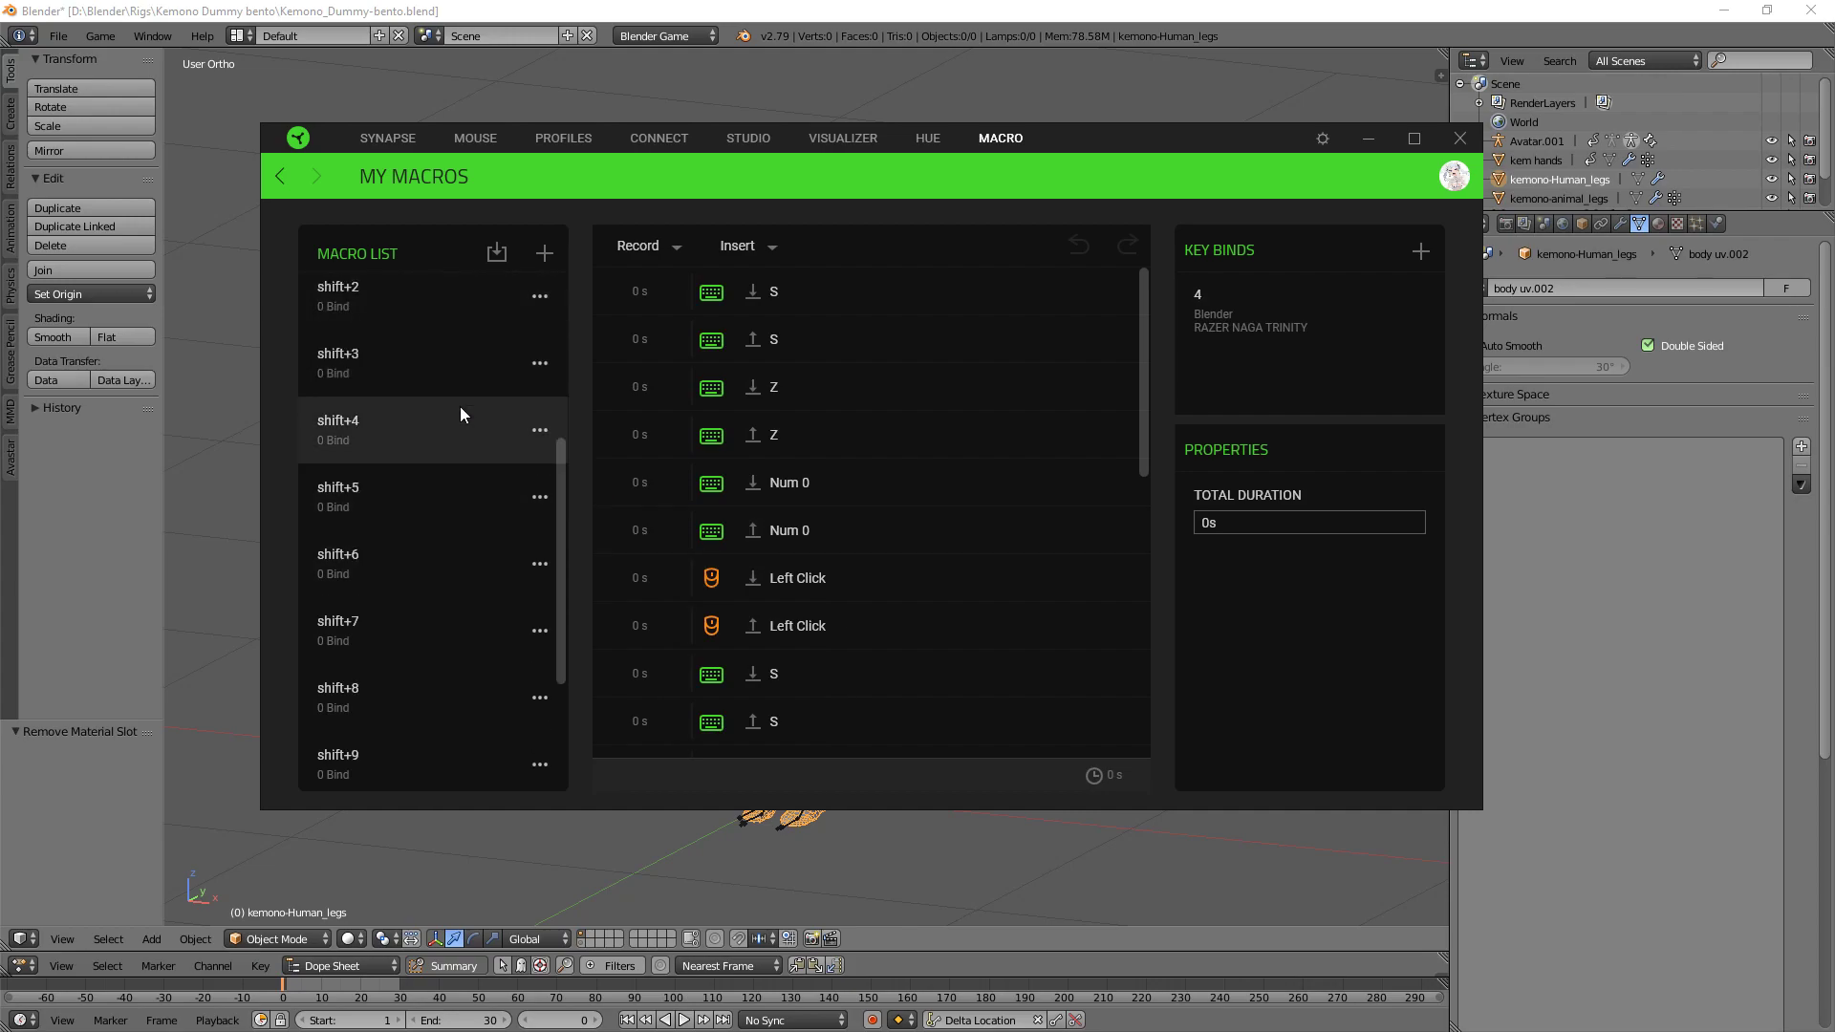
- Switch back to Blender and put the body mesh into Edit Mode in the right orthographic view
left_click(655, 836)
middle_click_drag(828, 384, 686, 353)
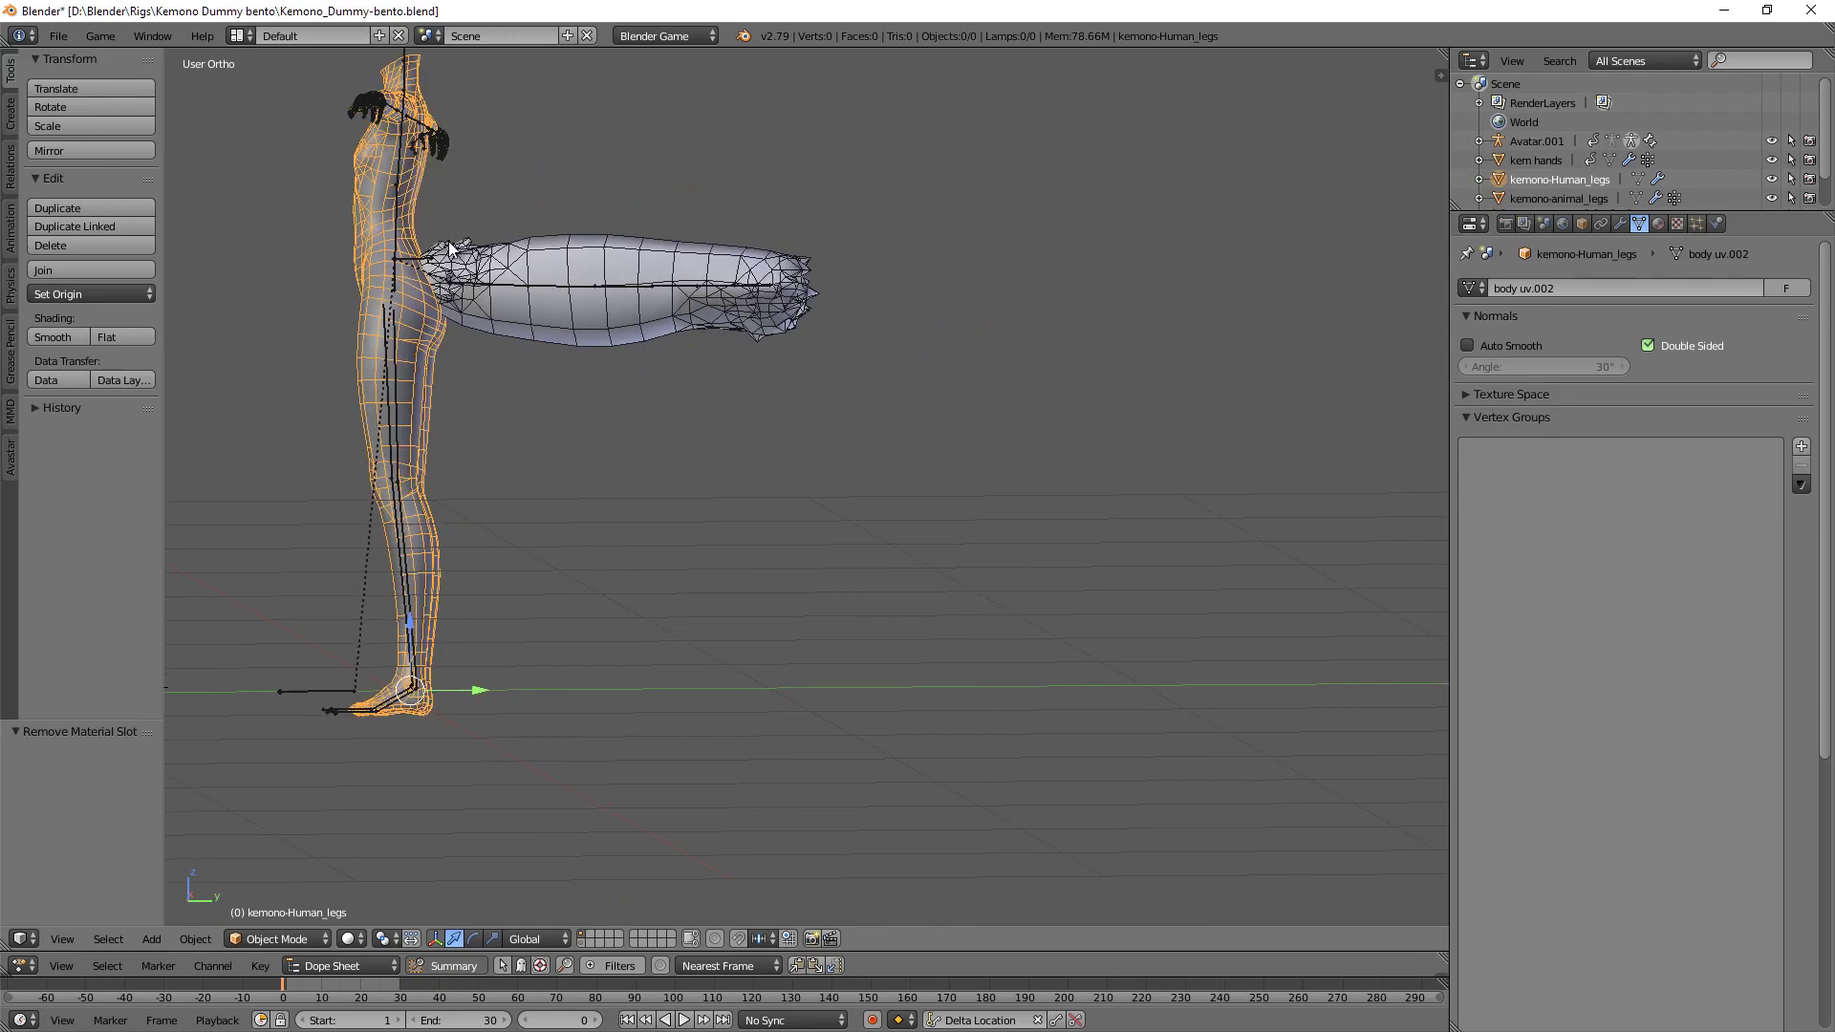
key("KP_3")
scroll(883, 490, "up", 1)
scroll(883, 490, "down", 1)
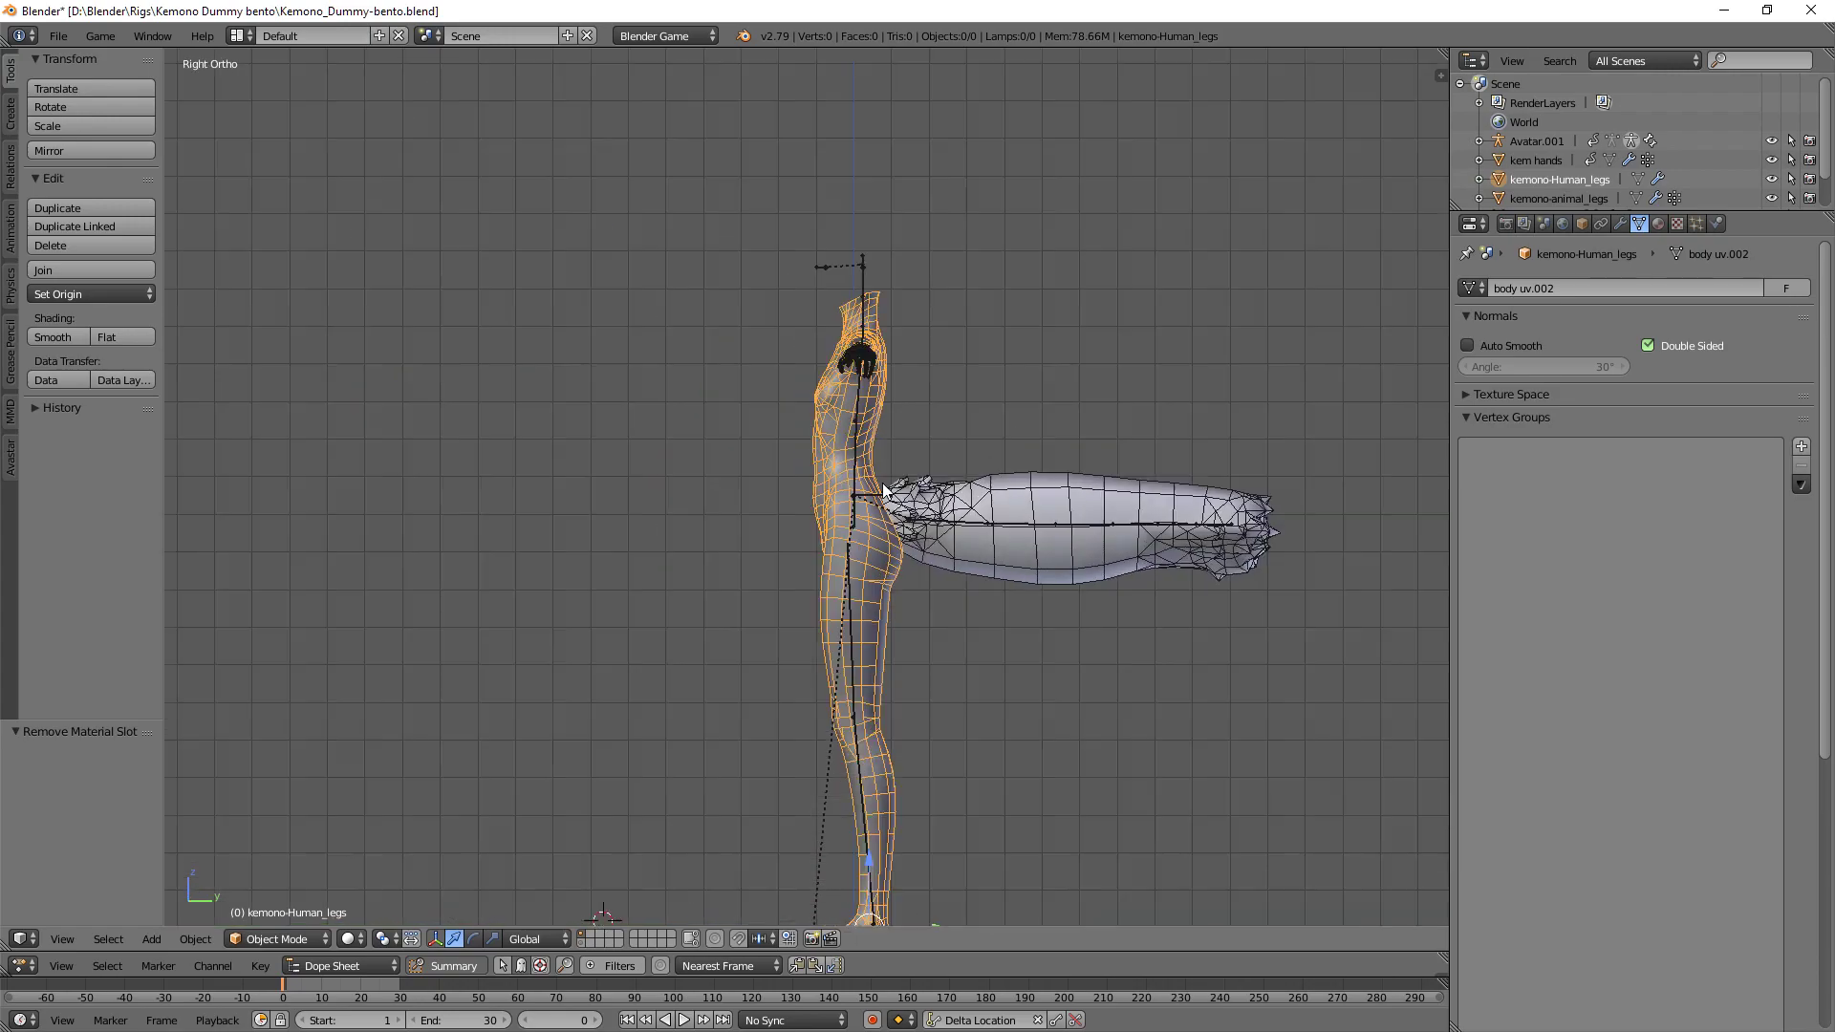
scroll(741, 434, "up", 2)
key("Tab")
scroll(669, 439, "up", 4)
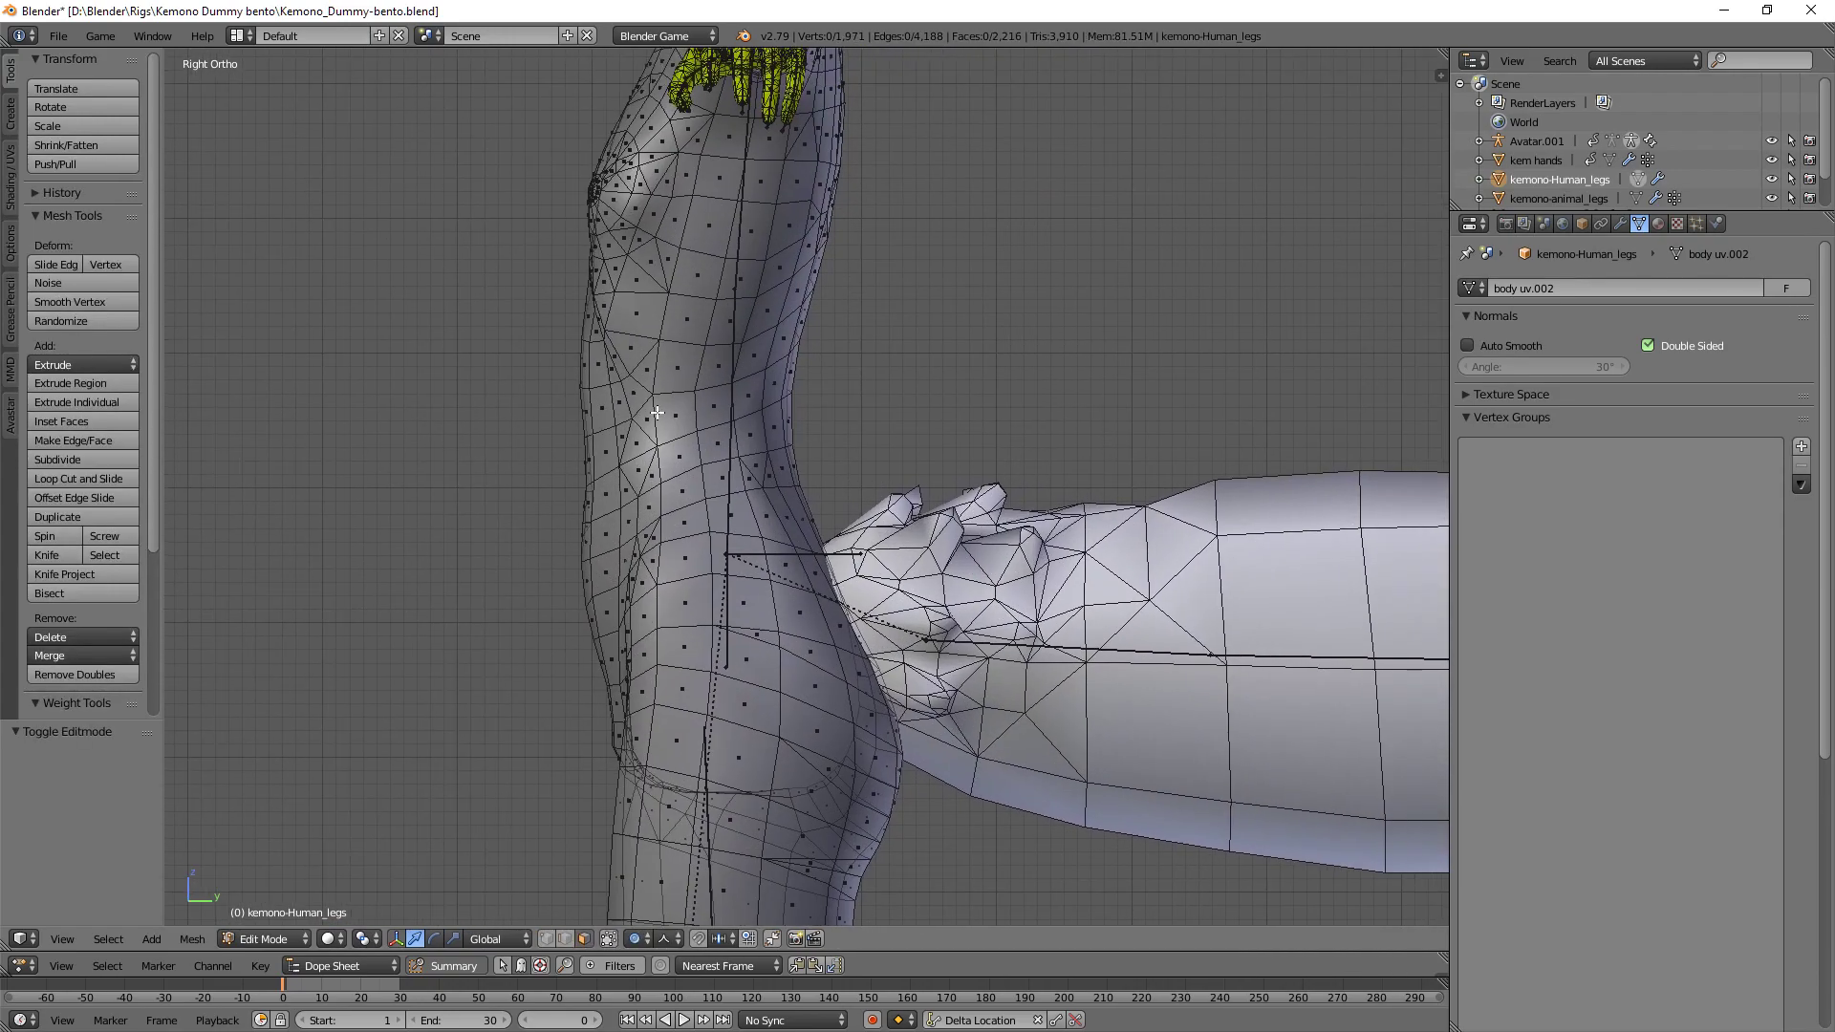
middle_click_drag(632, 445, 715, 432, "shift")
- Switch to vertex selection and select a shortest path of three adjacent vertices across the side of the waist
left_click(547, 936)
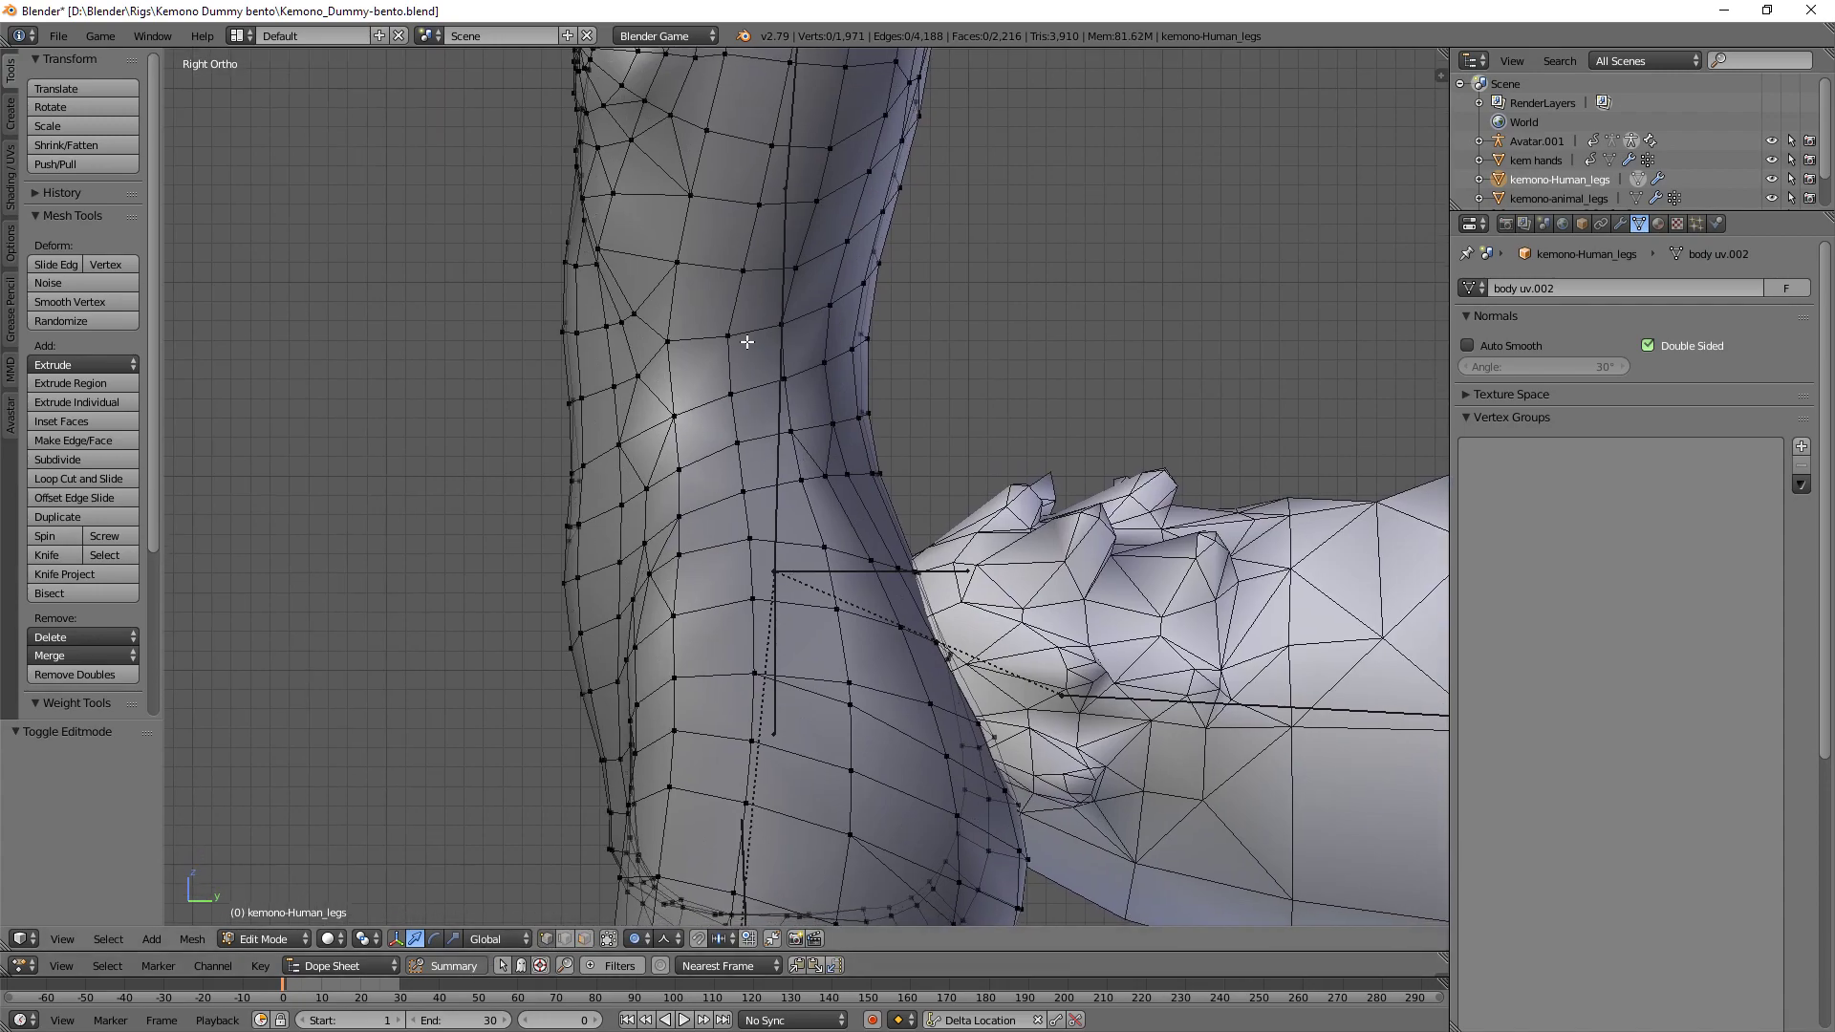
middle_click_drag(660, 361, 742, 453, "shift")
right_click(757, 437)
right_click(865, 421, "ctrl")
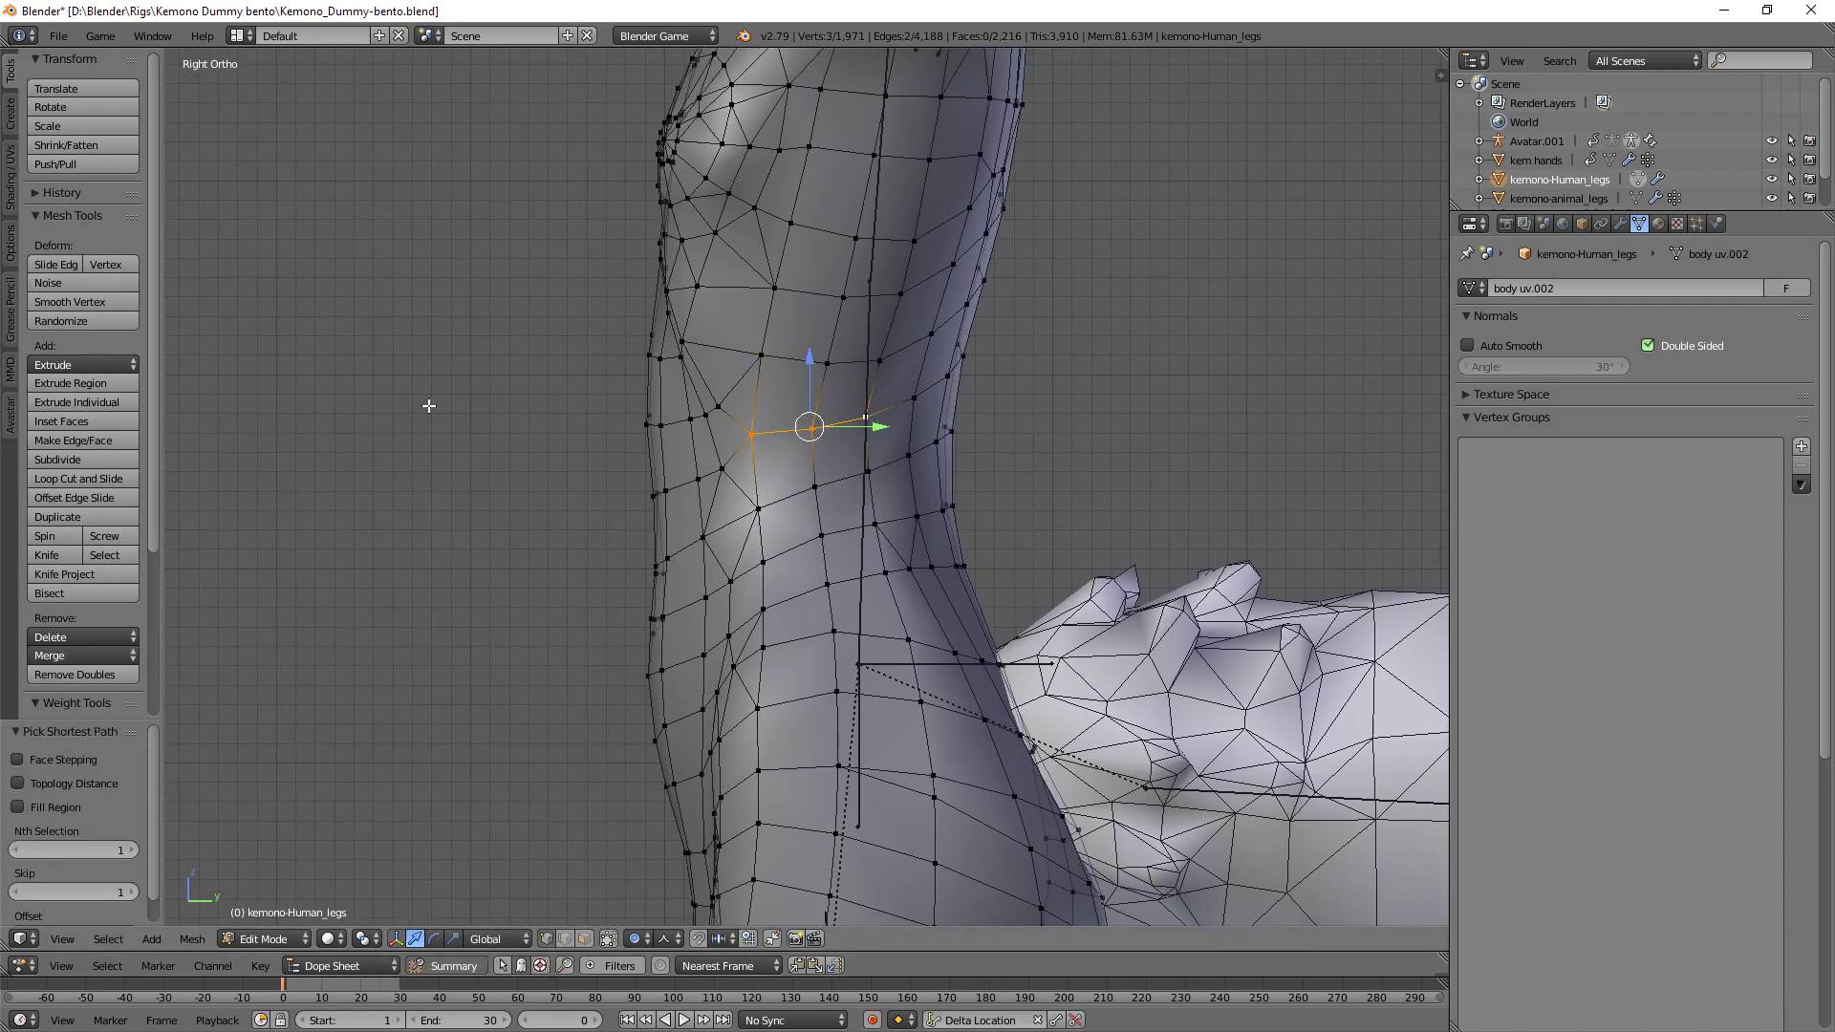
middle_click_drag(781, 384, 728, 424, "shift")
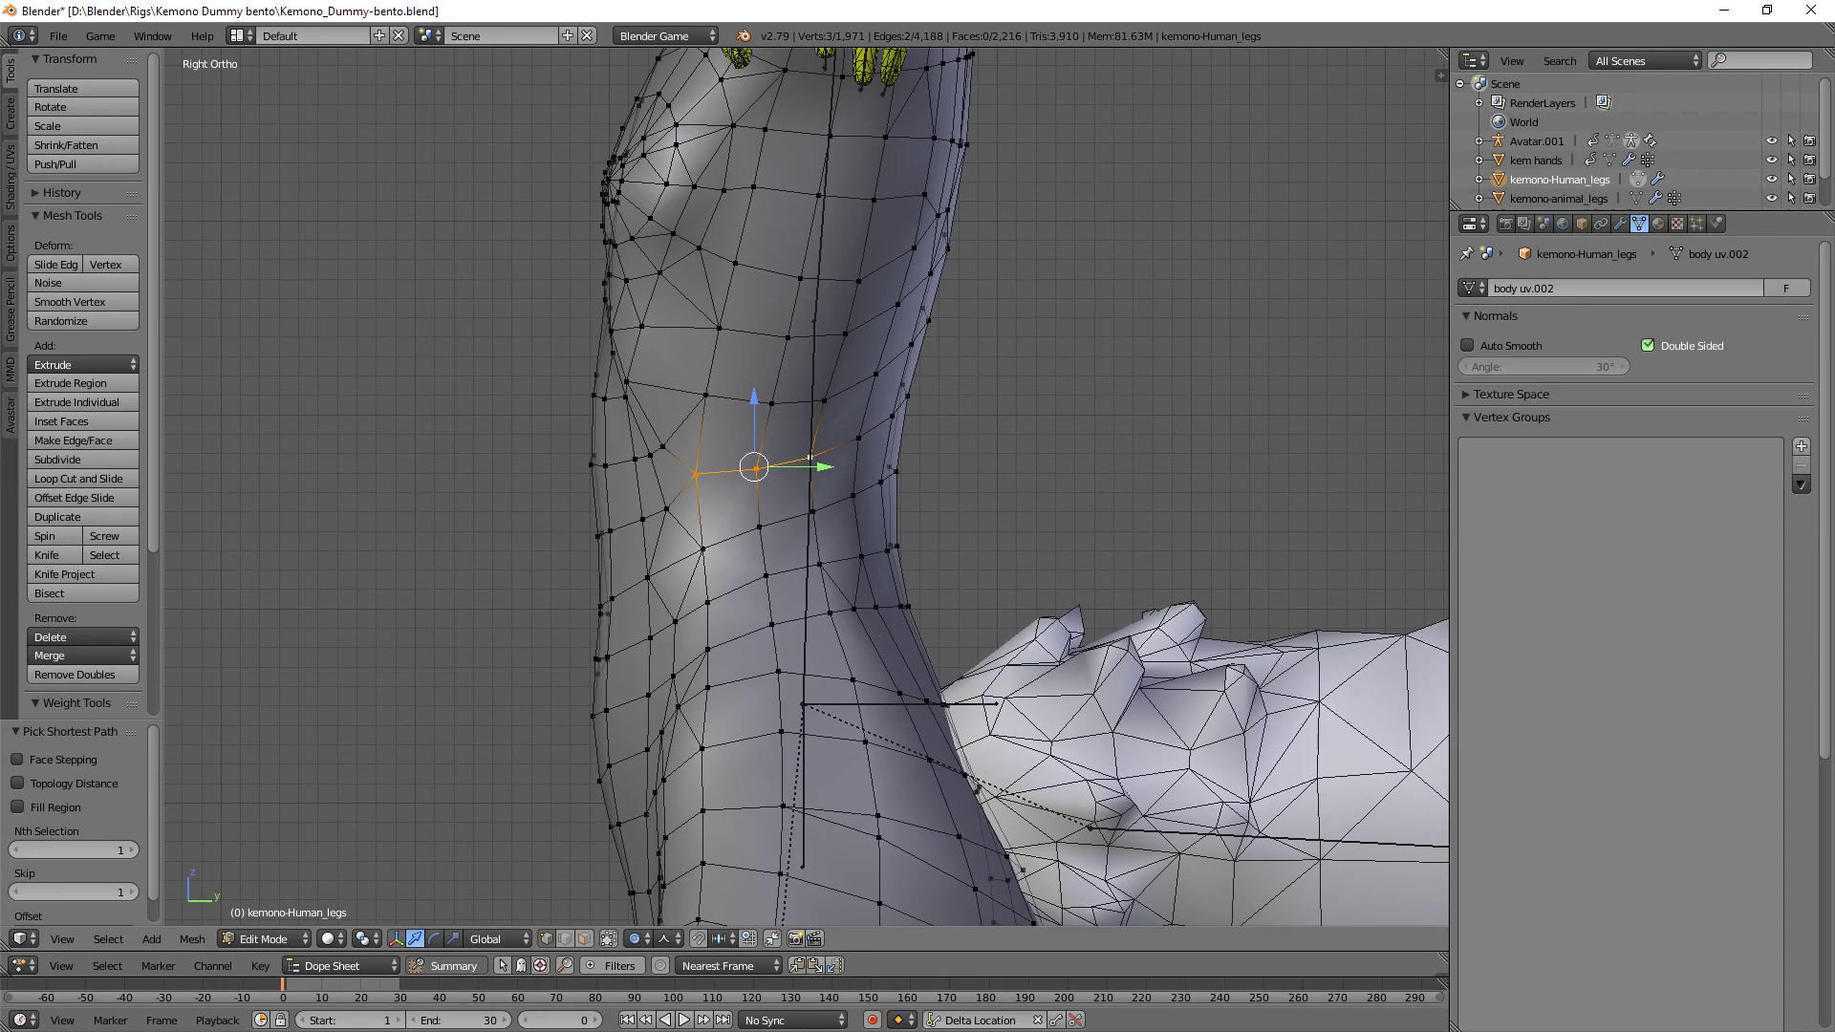
- Examine the complete key and click sequence of the Allign 0 macro in Razer Synapse and return to Blender
key("alt+Tab")
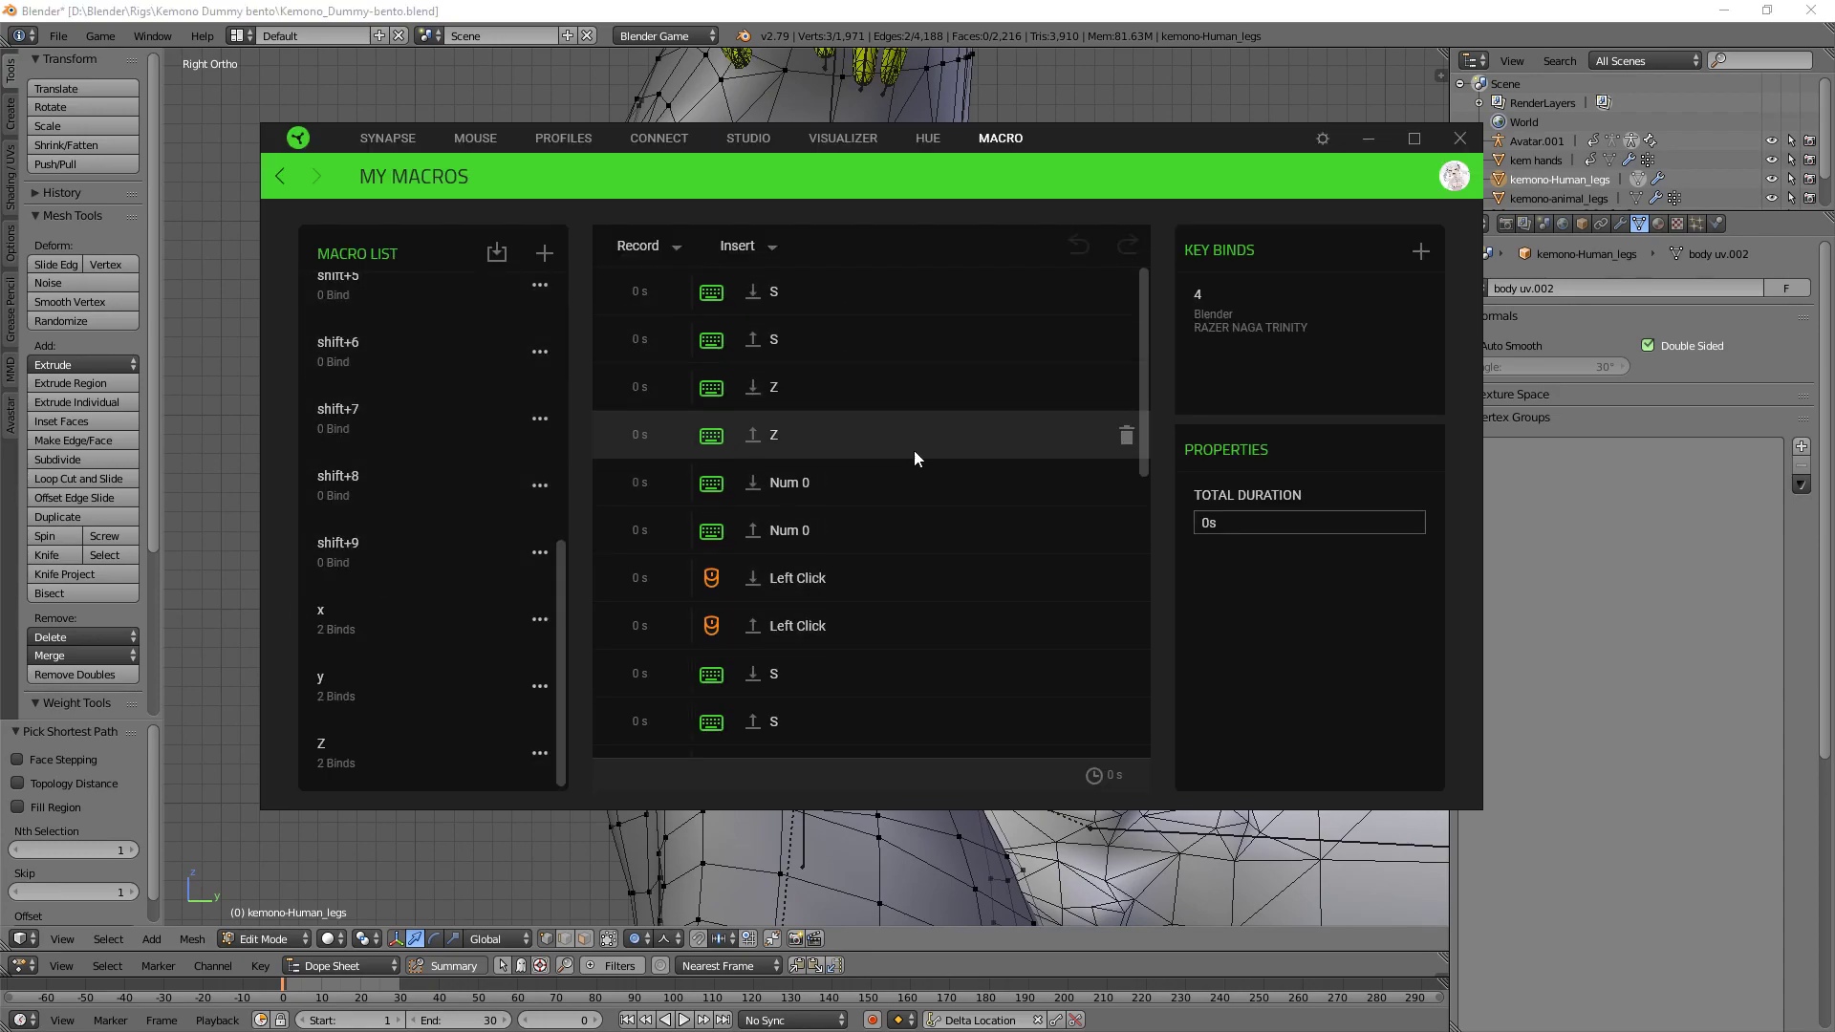
scroll(859, 646, "down", 3)
scroll(857, 660, "down", 3)
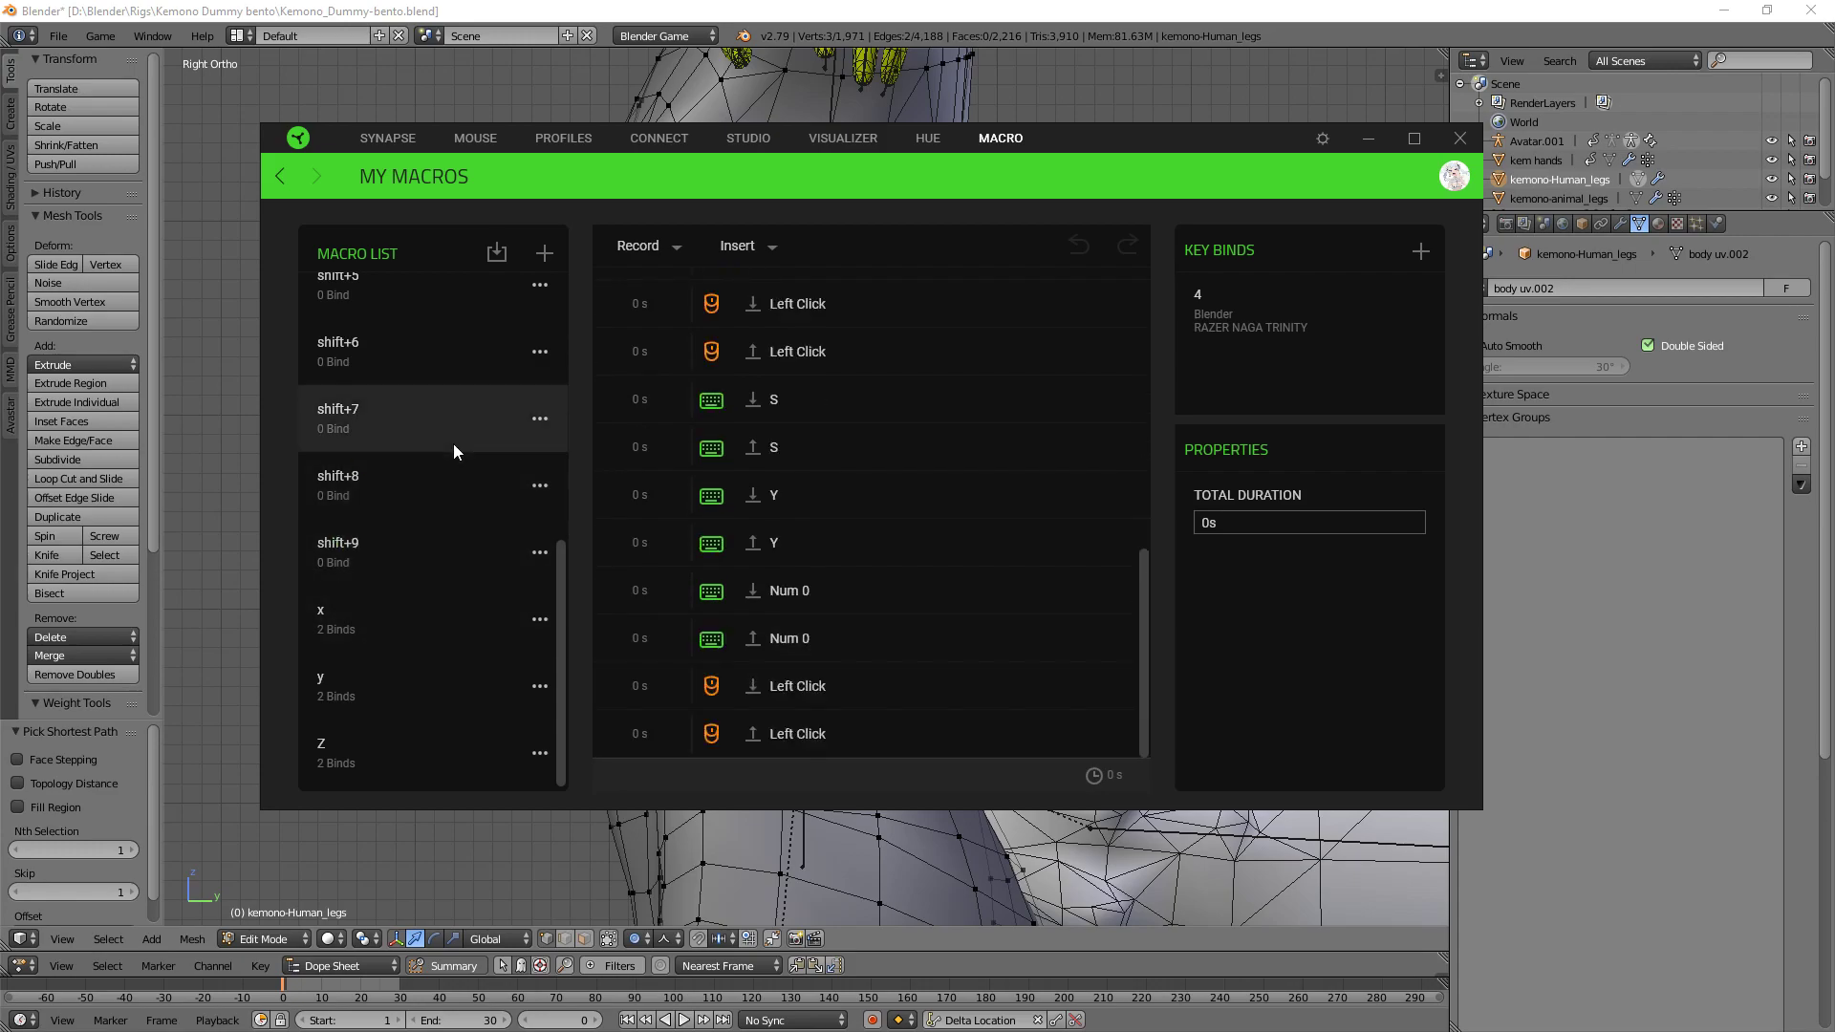
scroll(422, 531, "up", 5)
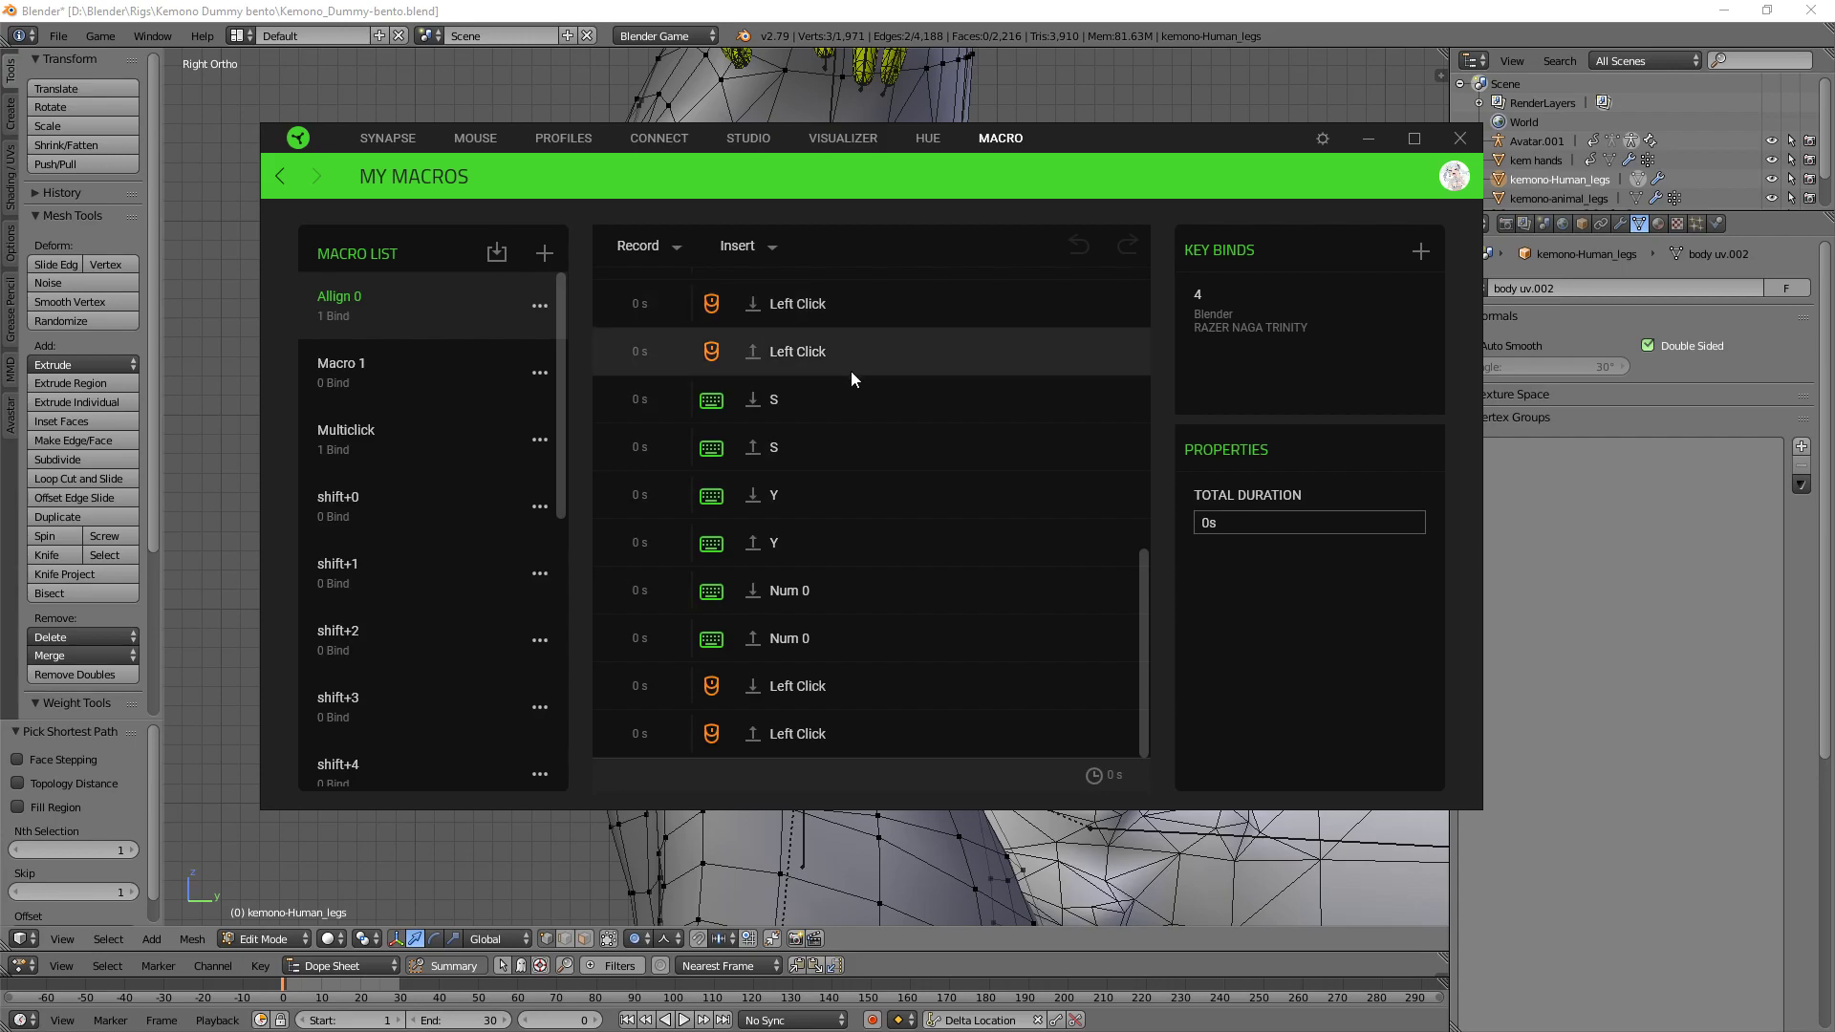
scroll(438, 475, "down", 5)
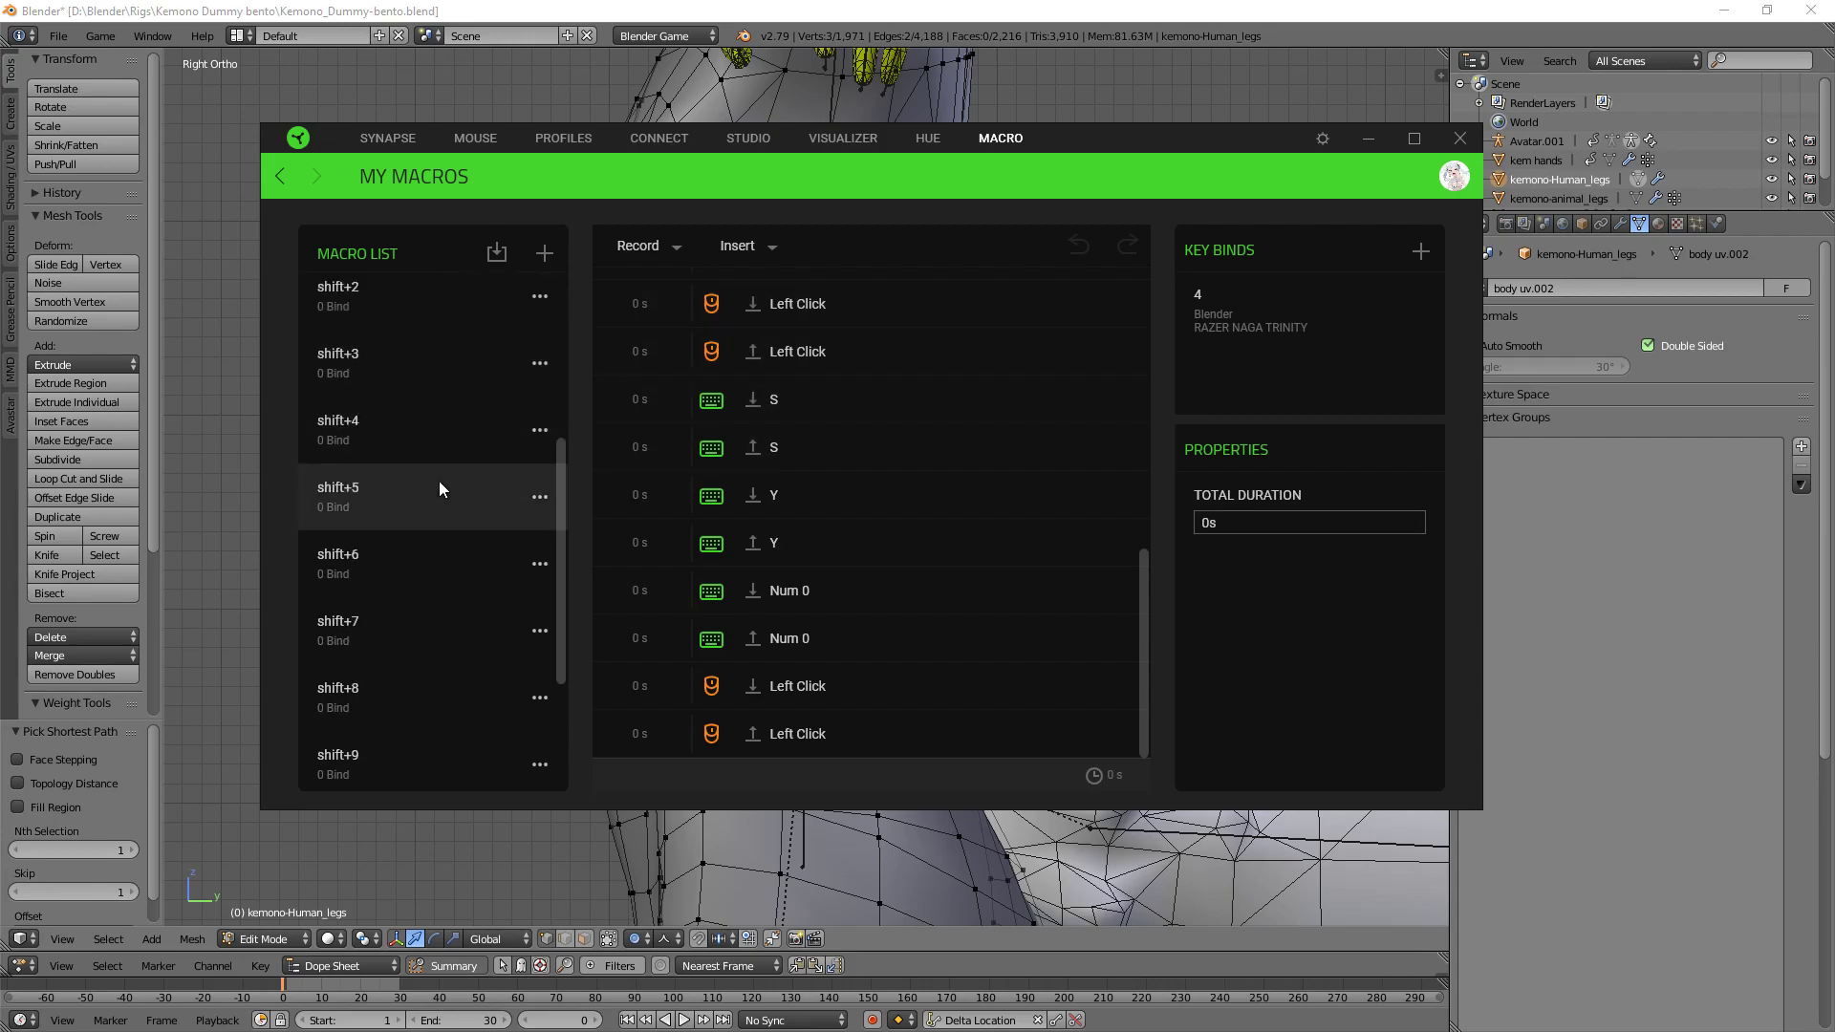
scroll(430, 612, "up", 5)
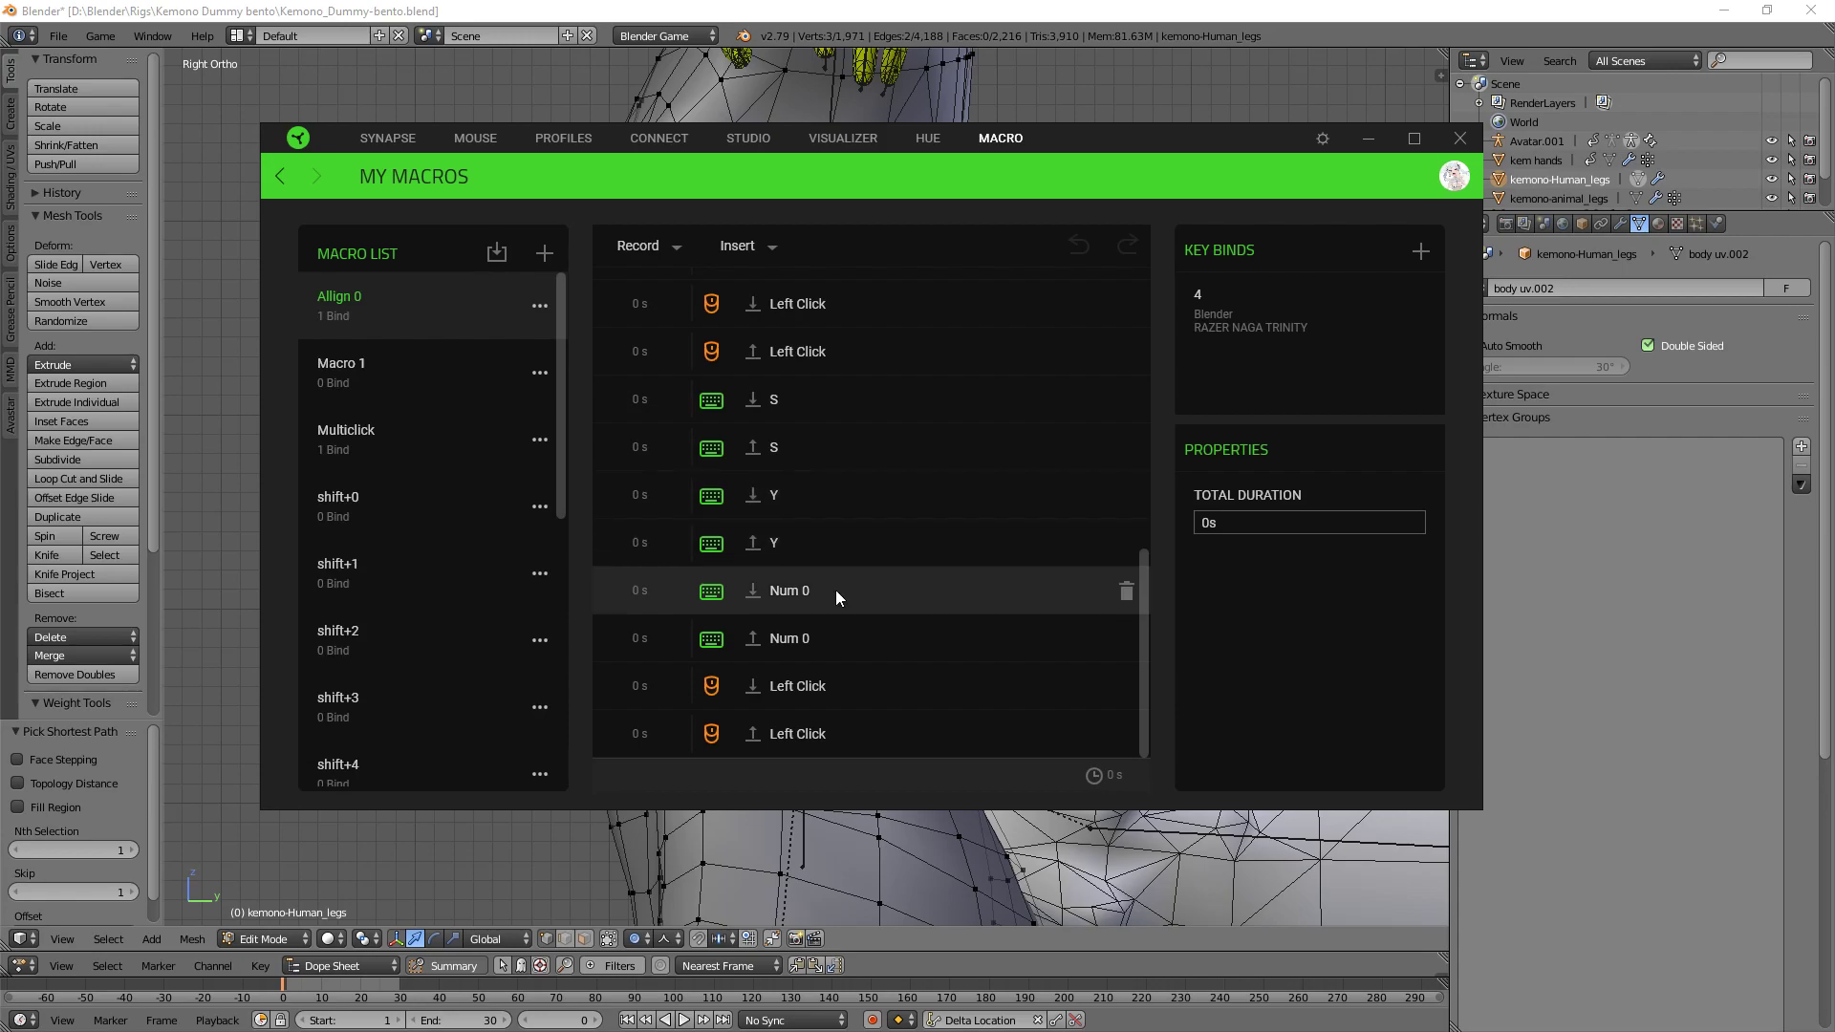
scroll(851, 583, "up", 5)
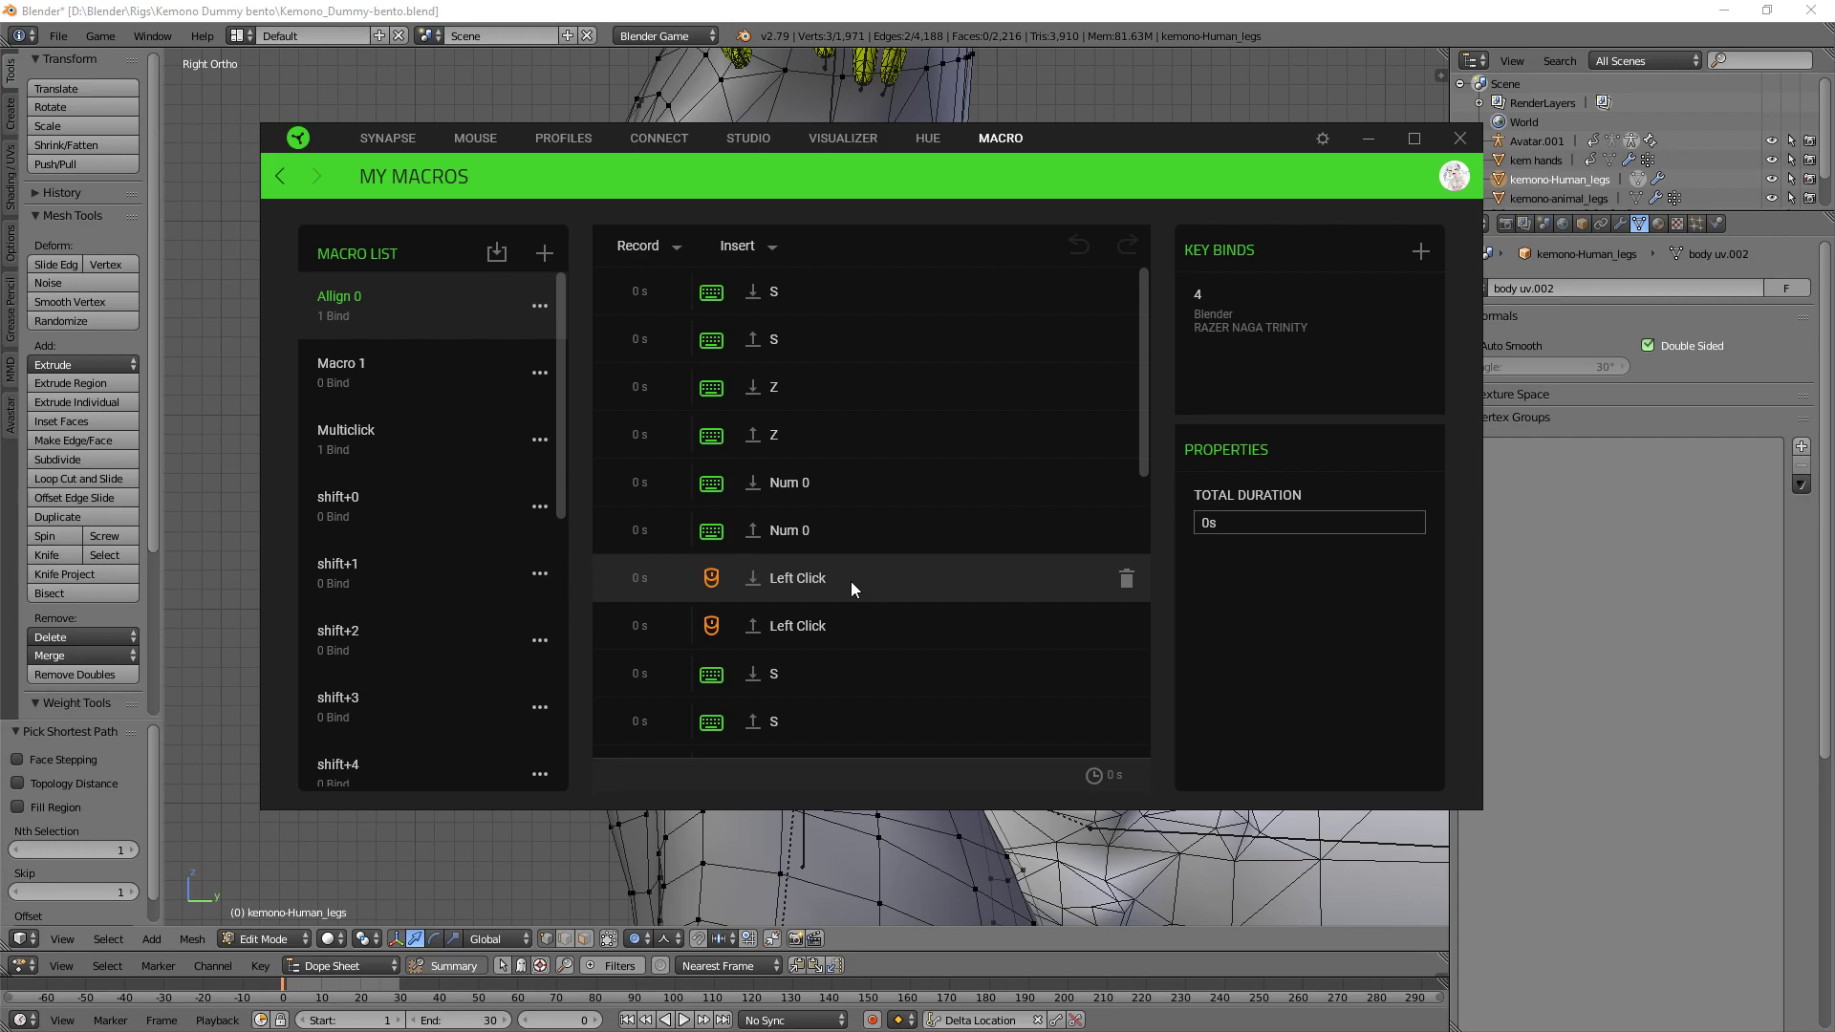
left_click(774, 941)
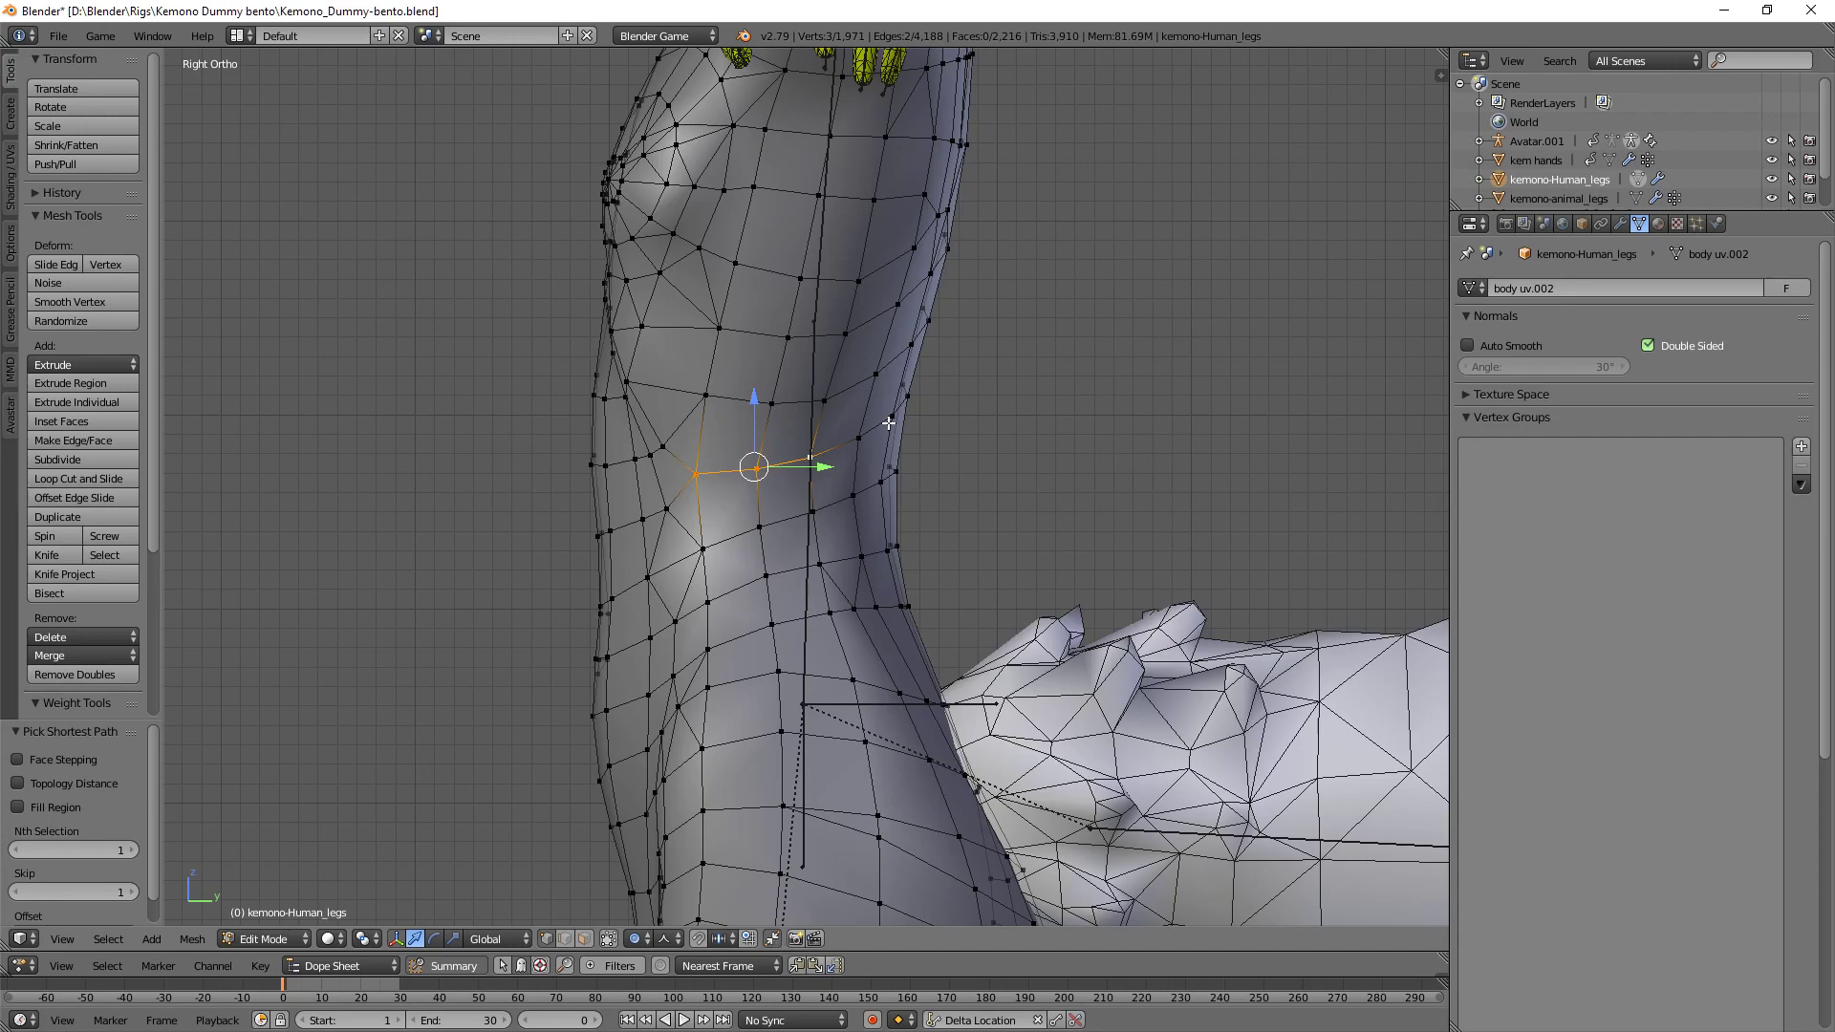
- Try scaling the three selected waist vertices to 0 along Y, and undo the scaling
key("s")
key("y")
key("0")
key("Return")
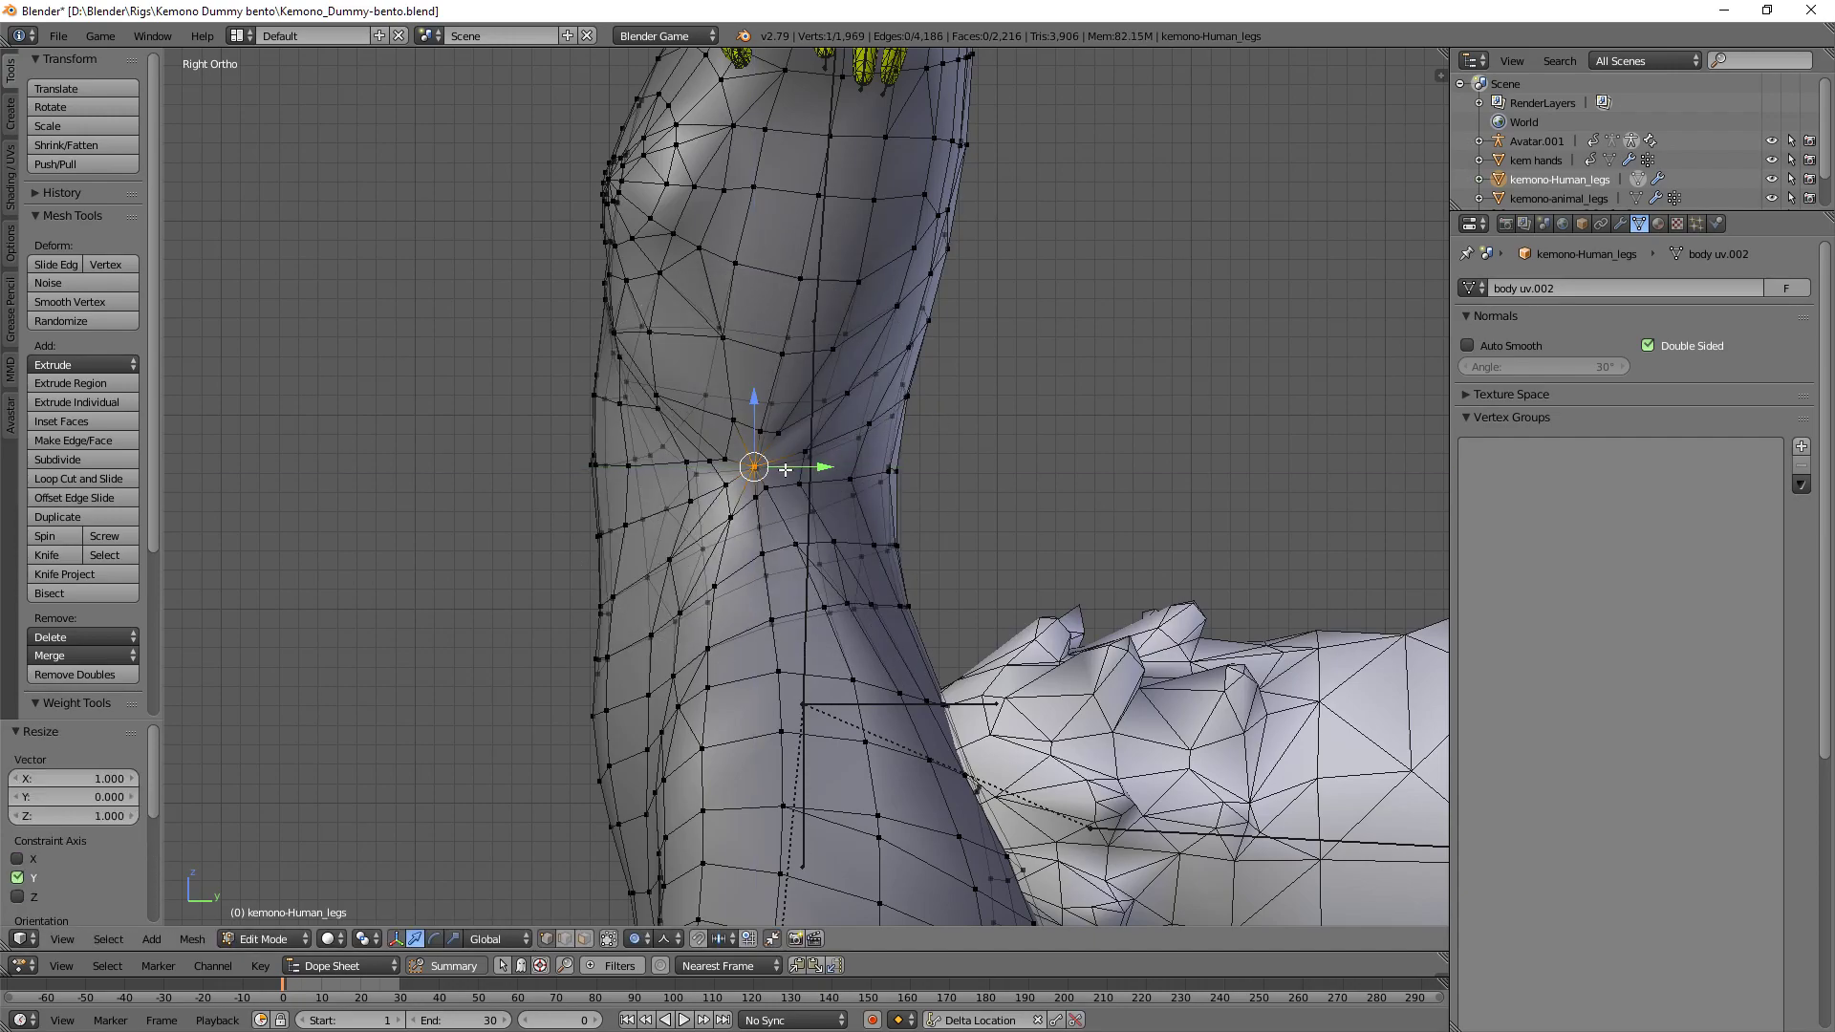
key("ctrl+z")
- Disable proportional editing and retry scaling the three waist vertices to 0 along Y, undoing only the scaling
left_click(640, 938)
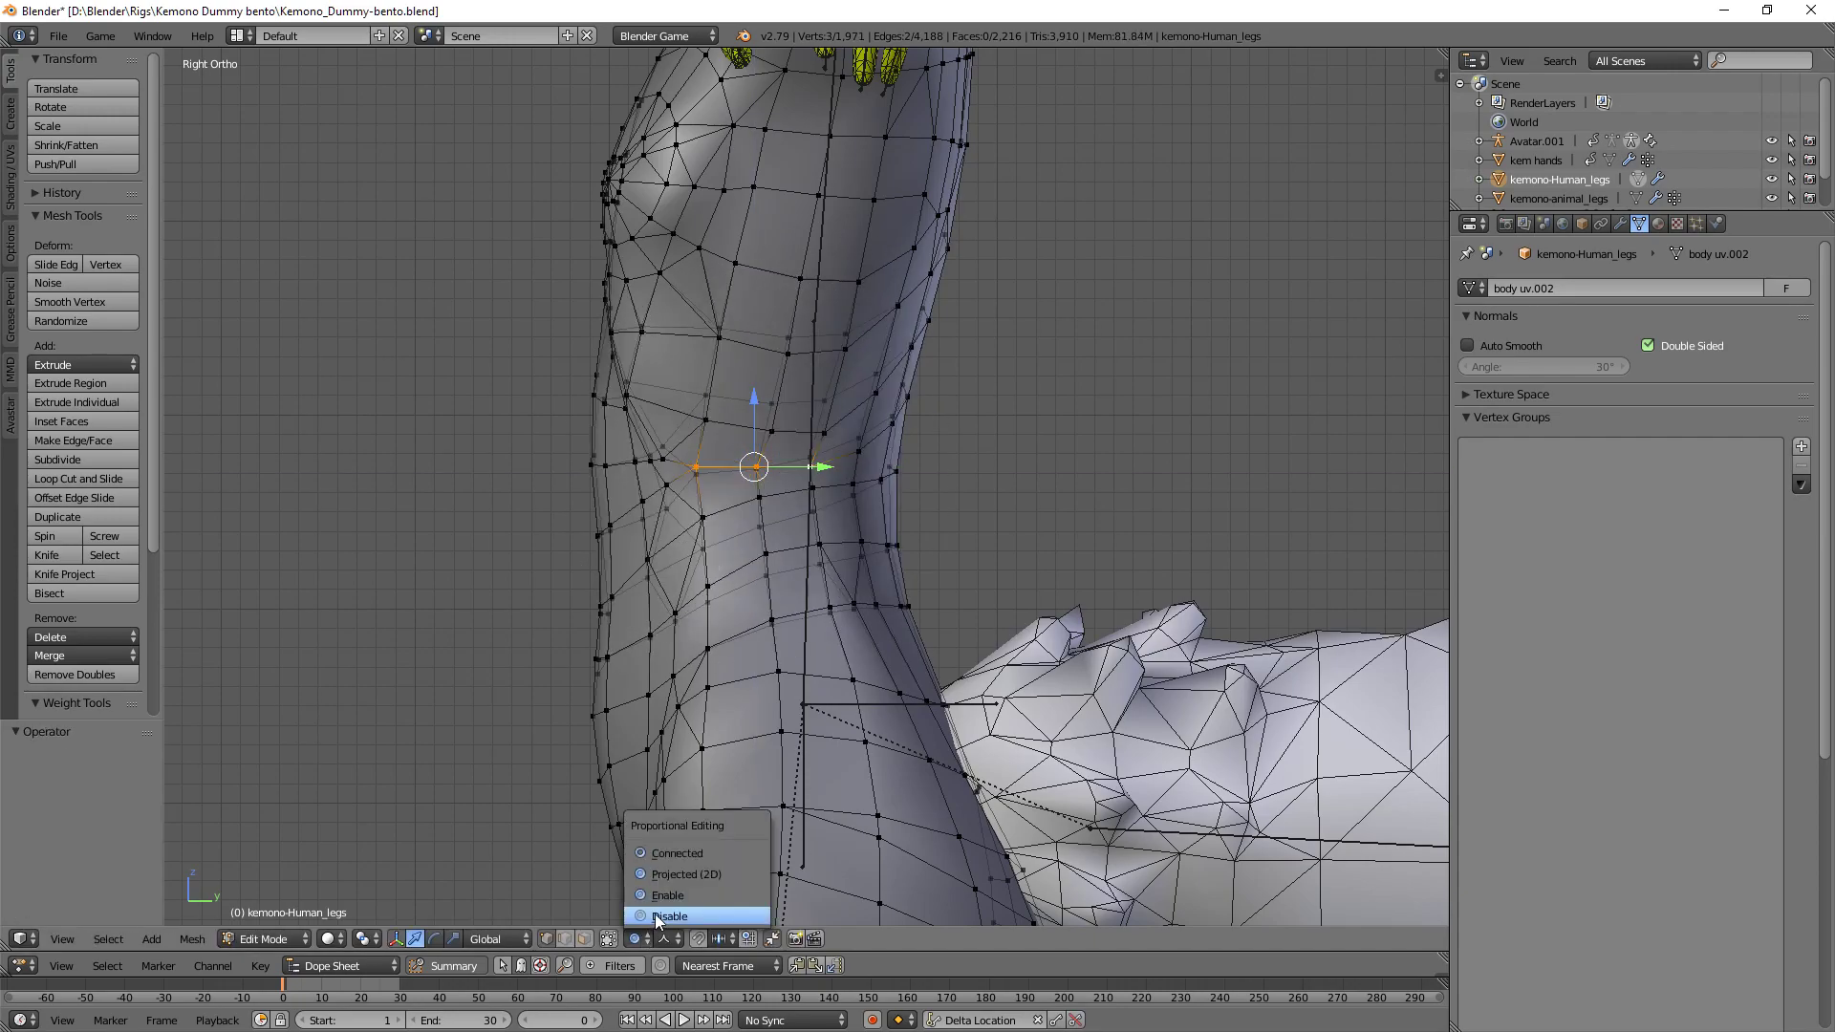
left_click(655, 916)
middle_click_drag(818, 473, 763, 638)
middle_click_drag(870, 865, 823, 531, "shift")
scroll(831, 518, "up", 3)
middle_click_drag(762, 447, 685, 516, "shift")
key("s")
key("y")
key("0")
key("Return")
middle_click_drag(611, 401, 840, 507, "shift")
scroll(840, 508, "up", 2)
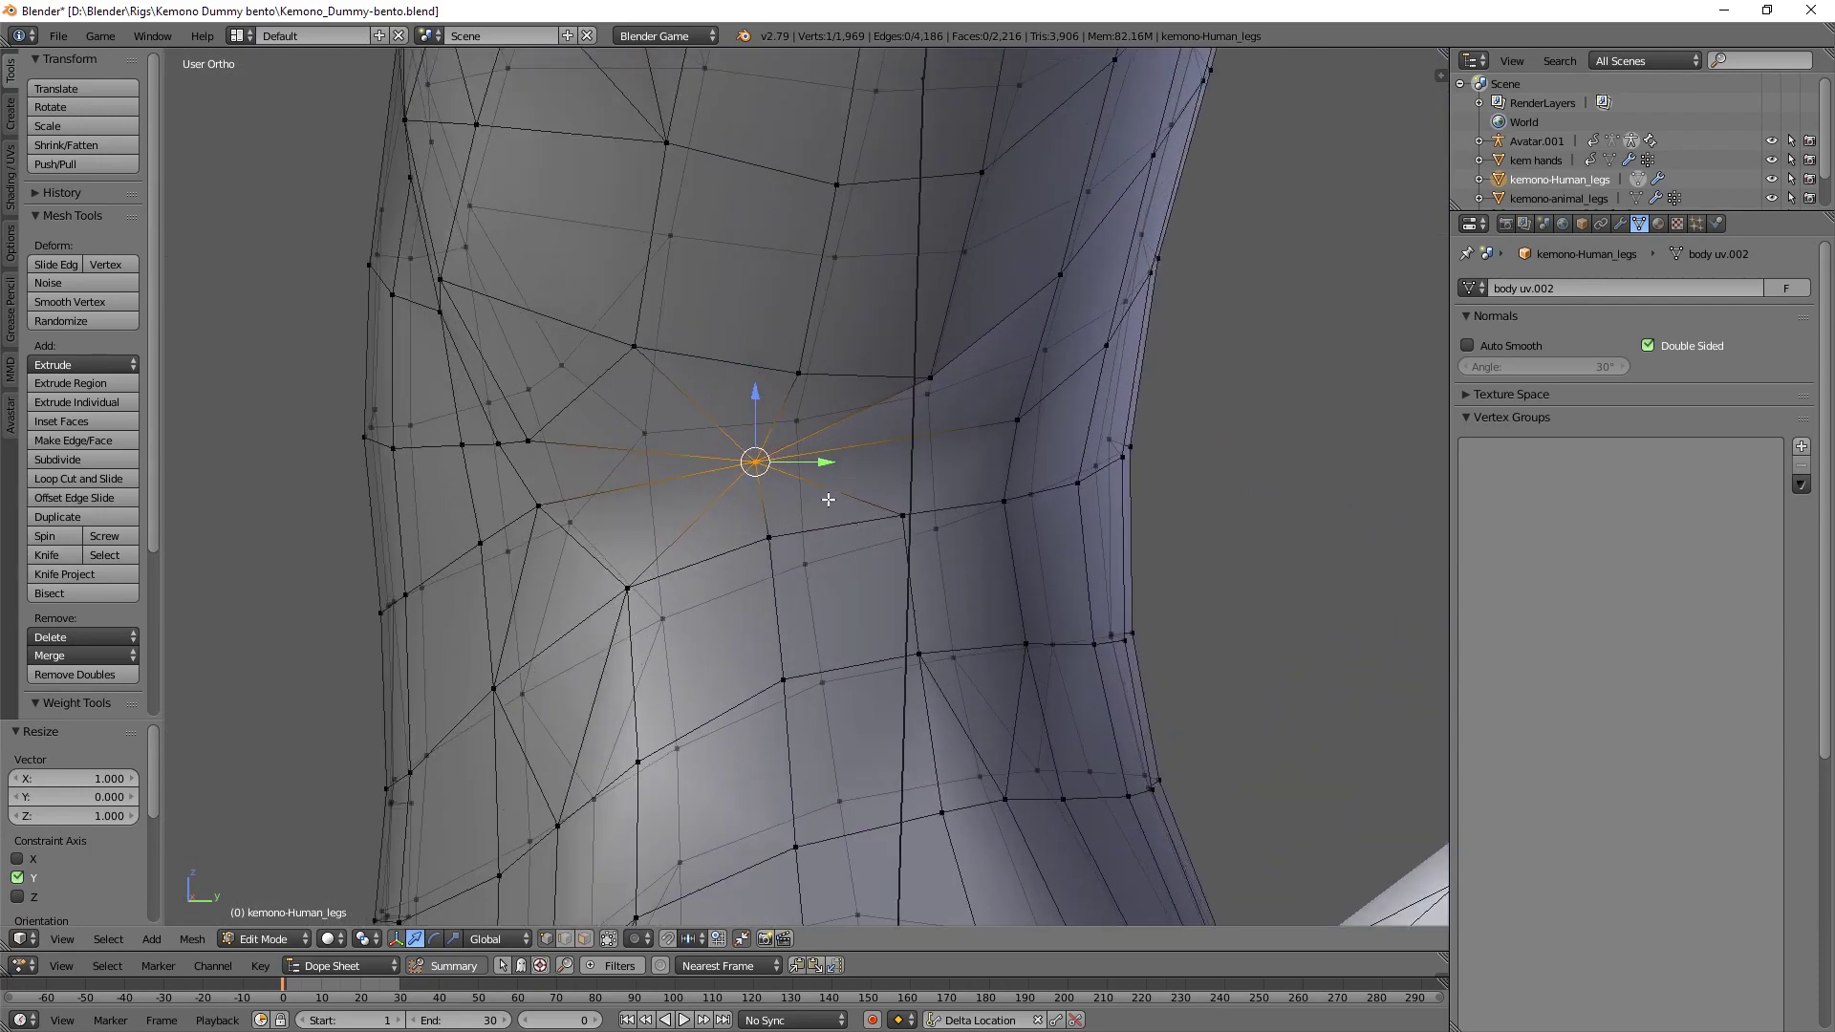
key("ctrl+z")
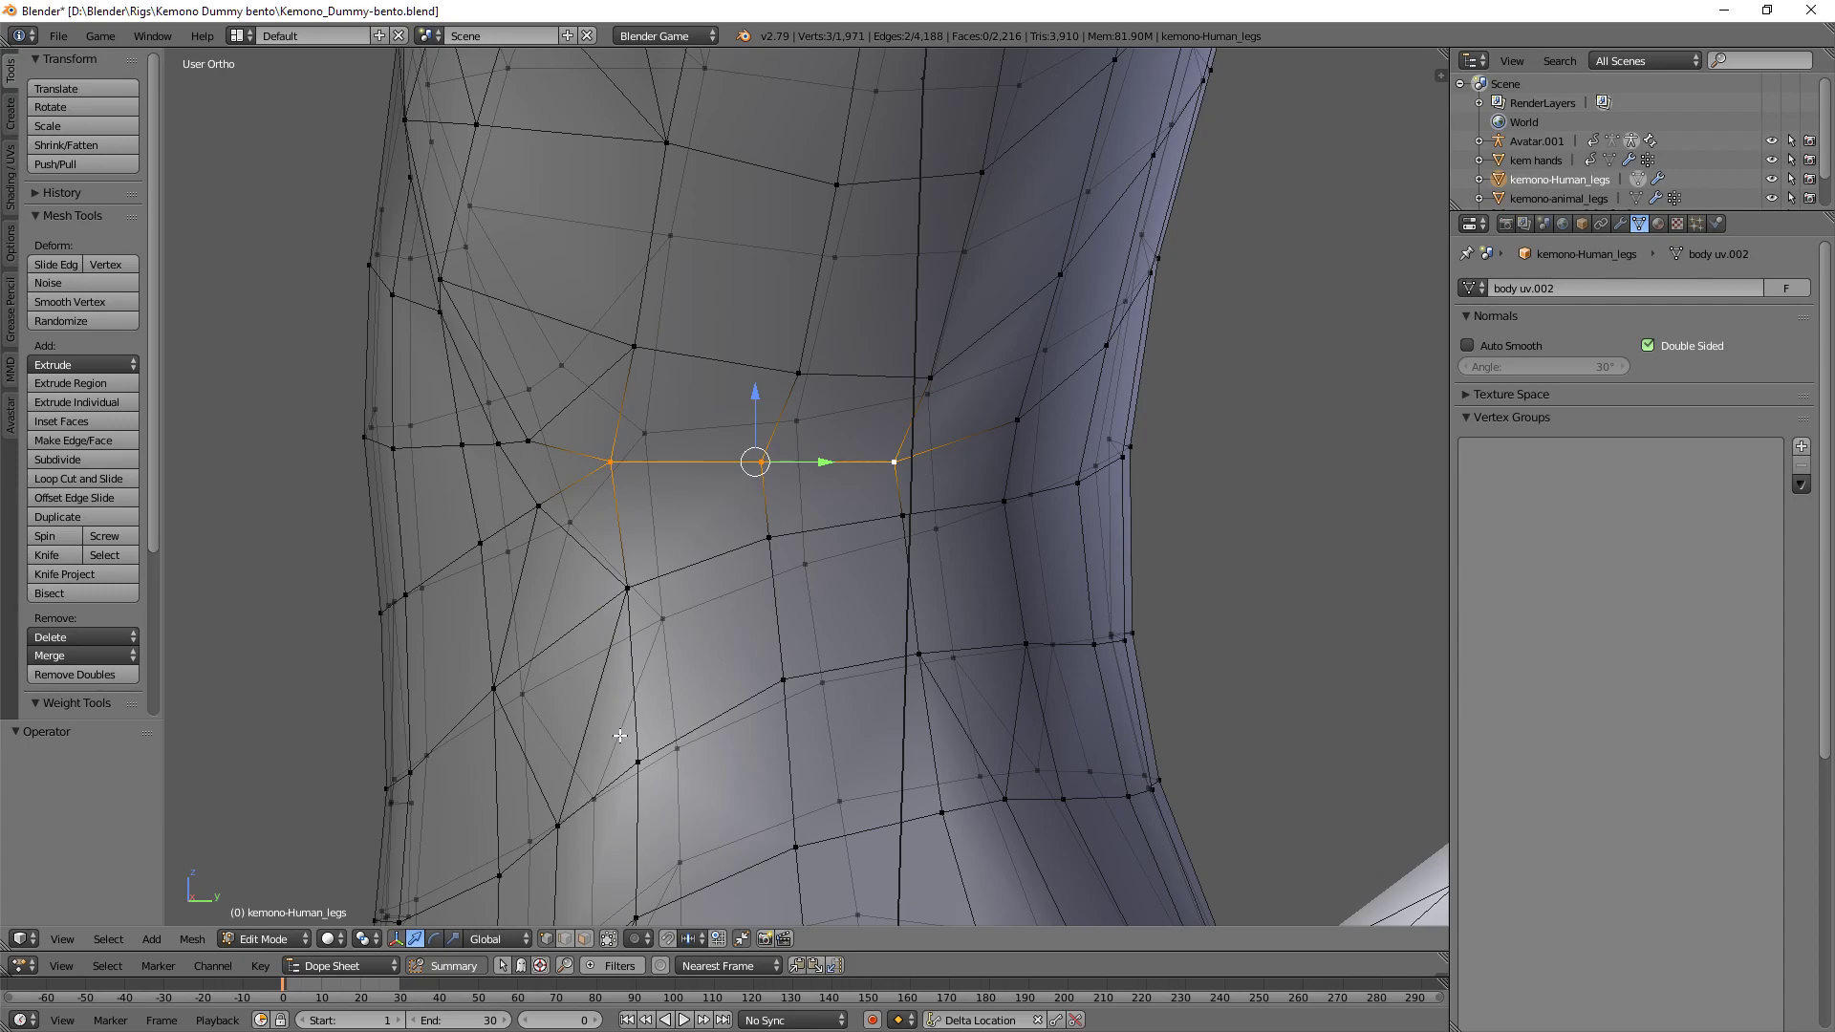
- Test the zero scale along Y on the same waist vertices from an angled view, and undo it
middle_click_drag(780, 533, 733, 504)
scroll(894, 602, "up", 4)
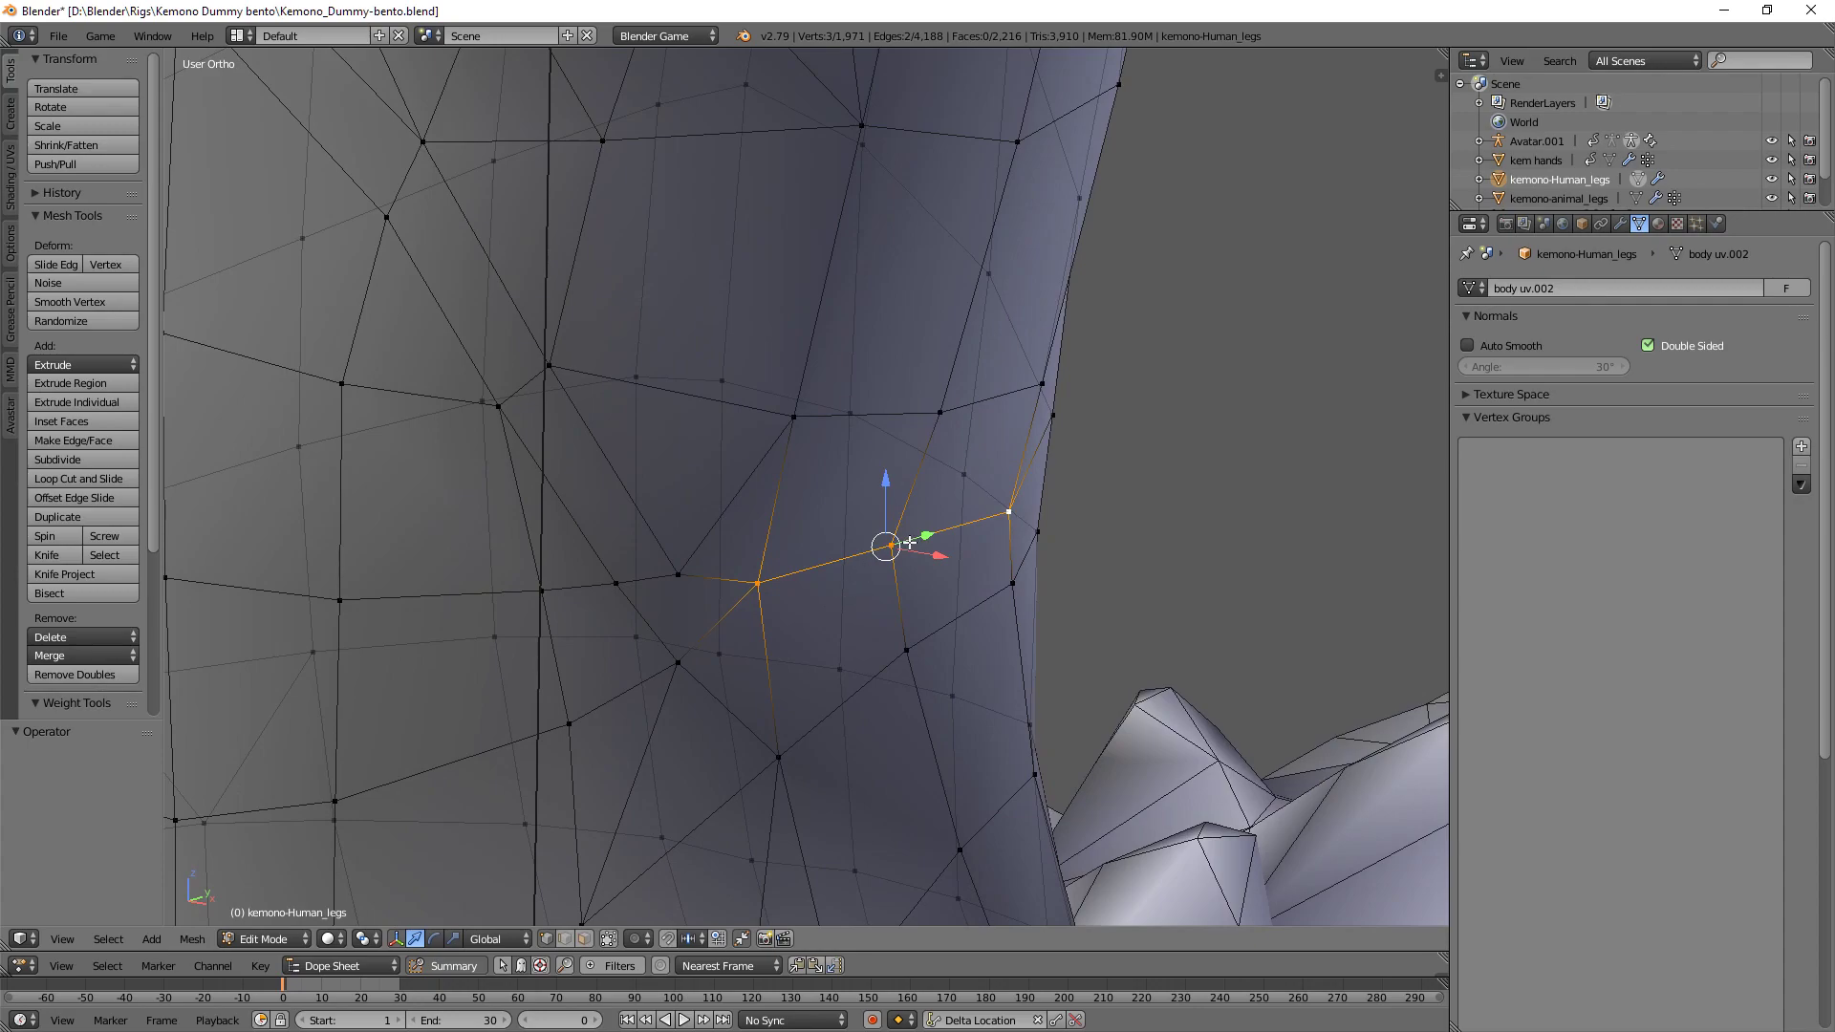
key("s")
key("y")
key("0")
key("Return")
middle_click_drag(889, 565, 755, 540)
middle_click_drag(481, 389, 995, 556, "shift")
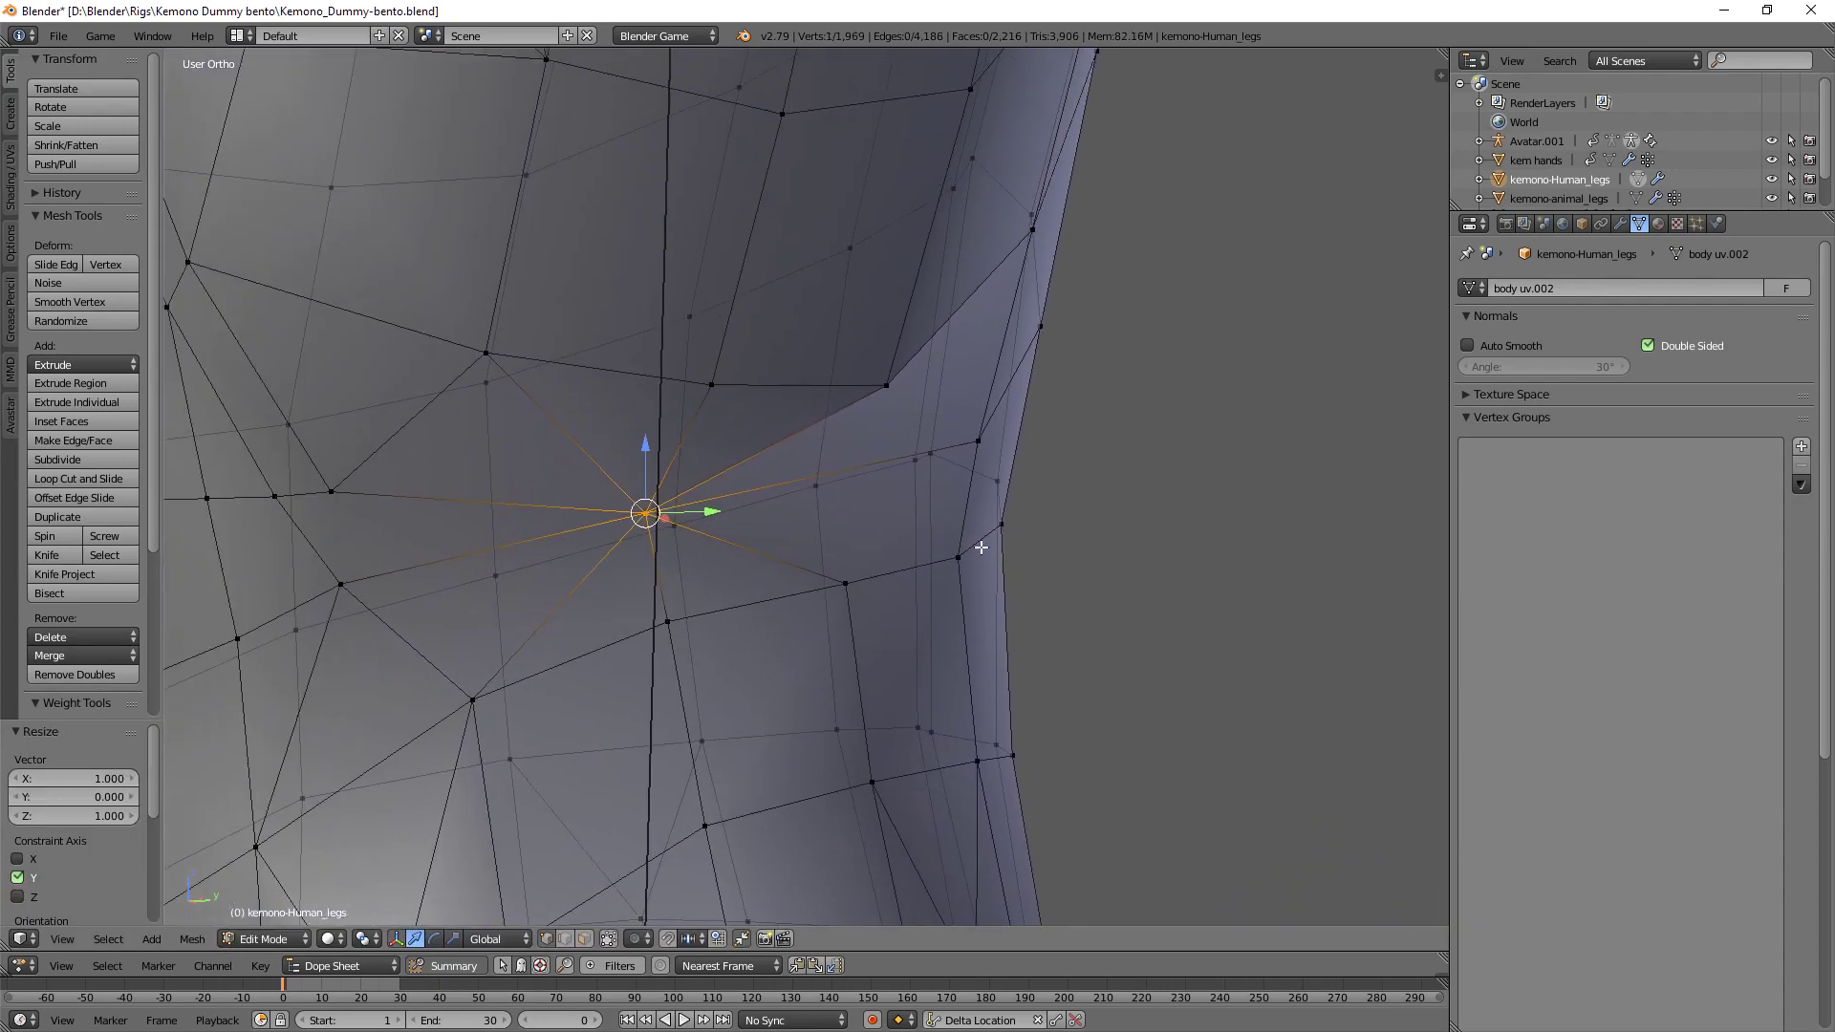
key("ctrl+z")
- Select four adjacent vertices in a row across the side of the waist, using the right orthographic view
right_click(620, 494)
right_click(848, 492, "shift")
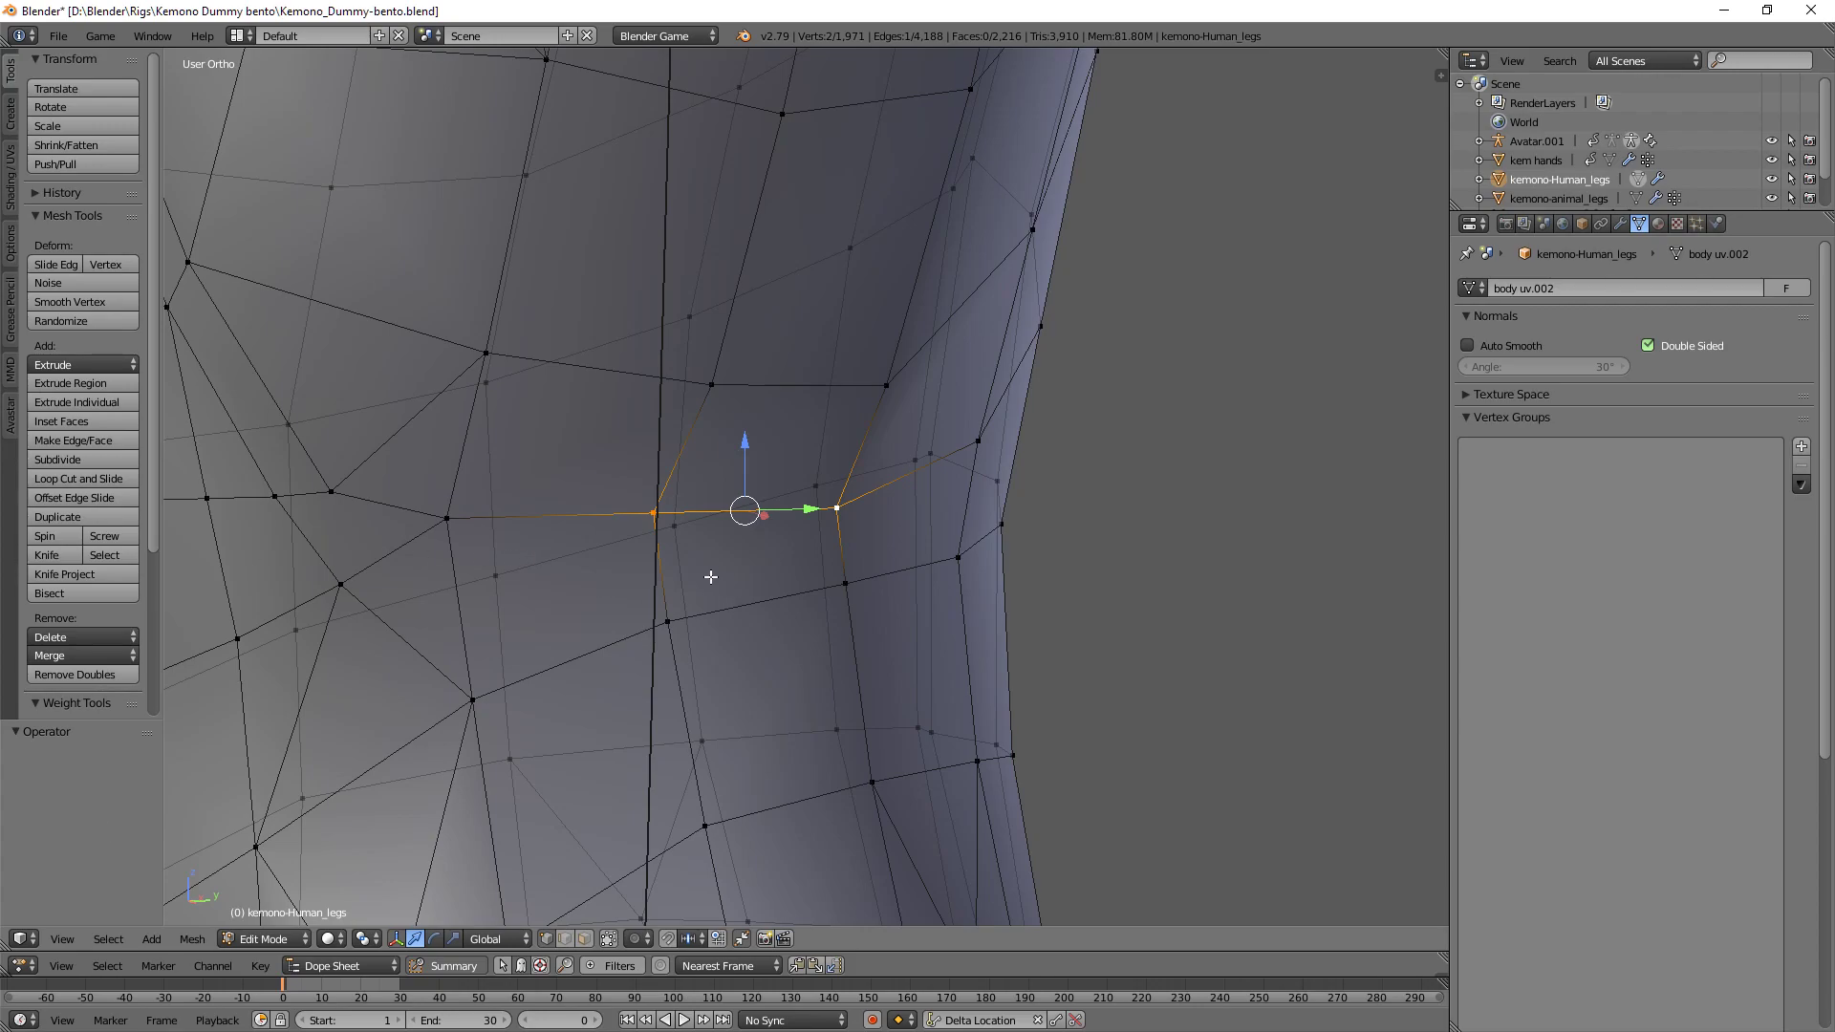
middle_click_drag(779, 502, 917, 500, "shift")
right_click(590, 522, "shift")
middle_click_drag(714, 546, 808, 541)
key("KP_3")
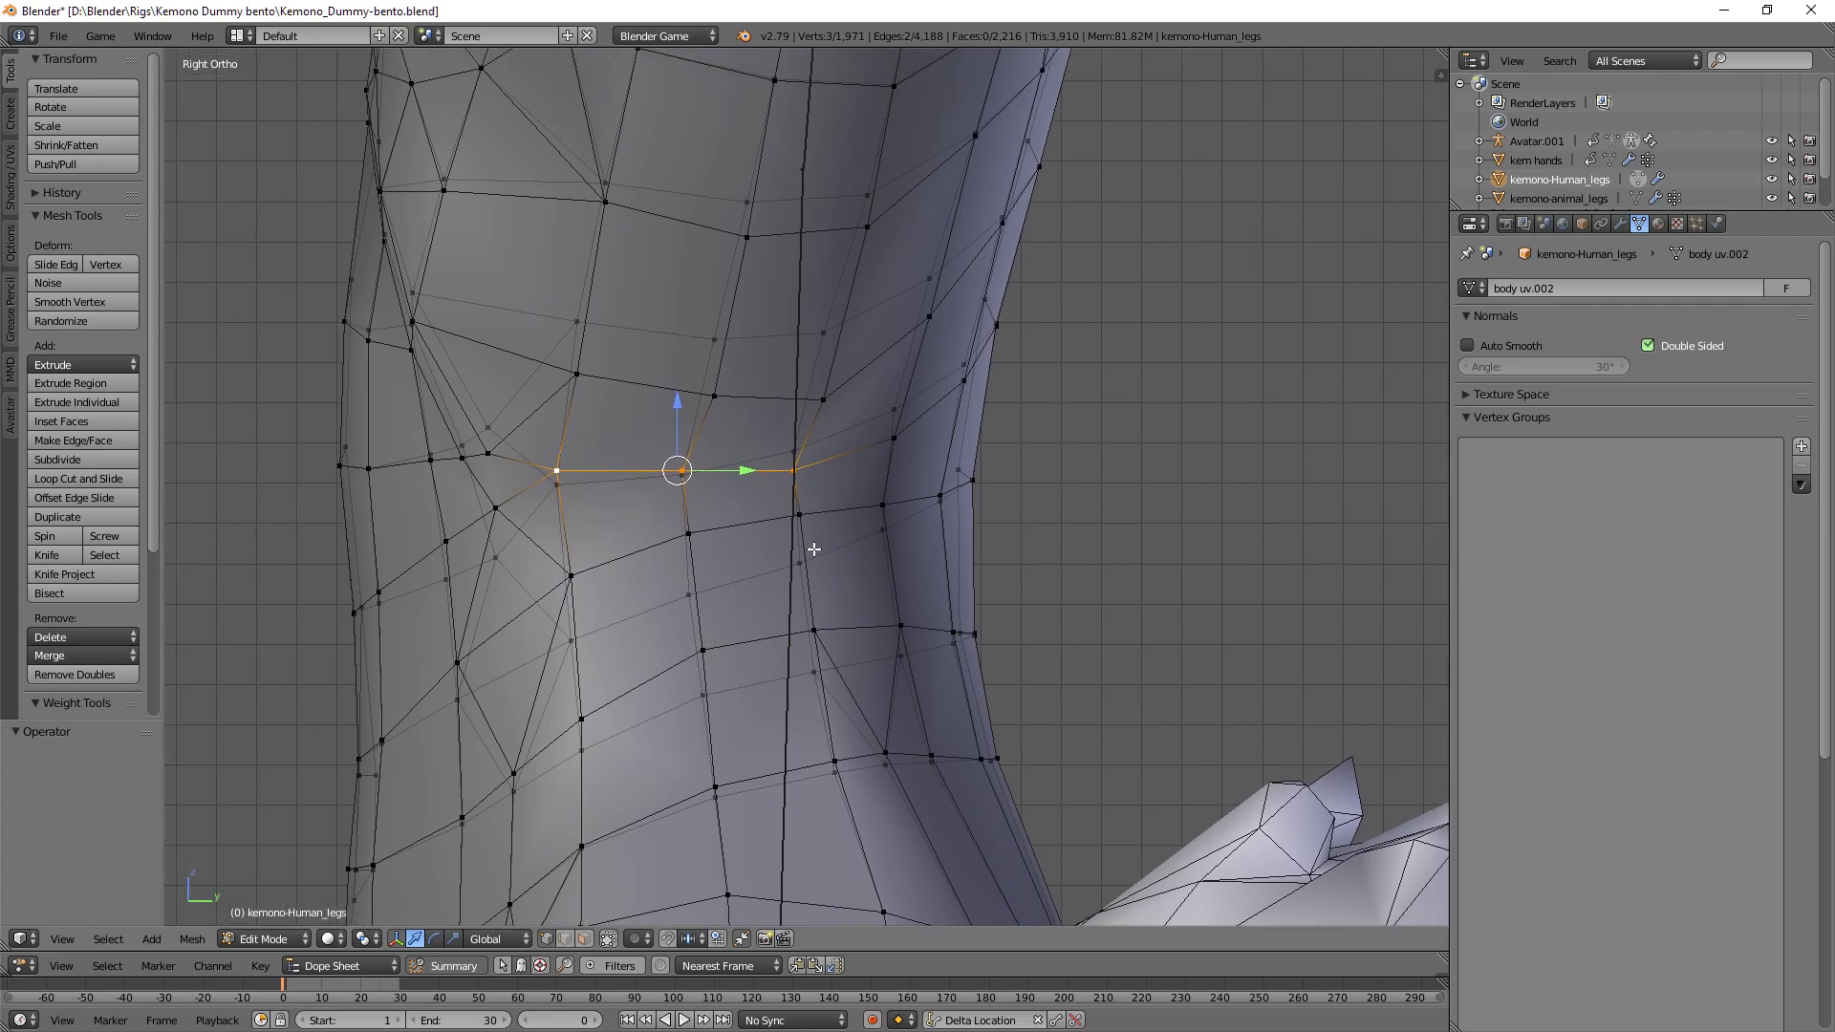
scroll(807, 541, "up", 4)
right_click(890, 417, "shift")
- Try scaling the four selected waist vertices to 0 along Y, and undo the scaling
key("s")
key("y")
key("0")
key("Return")
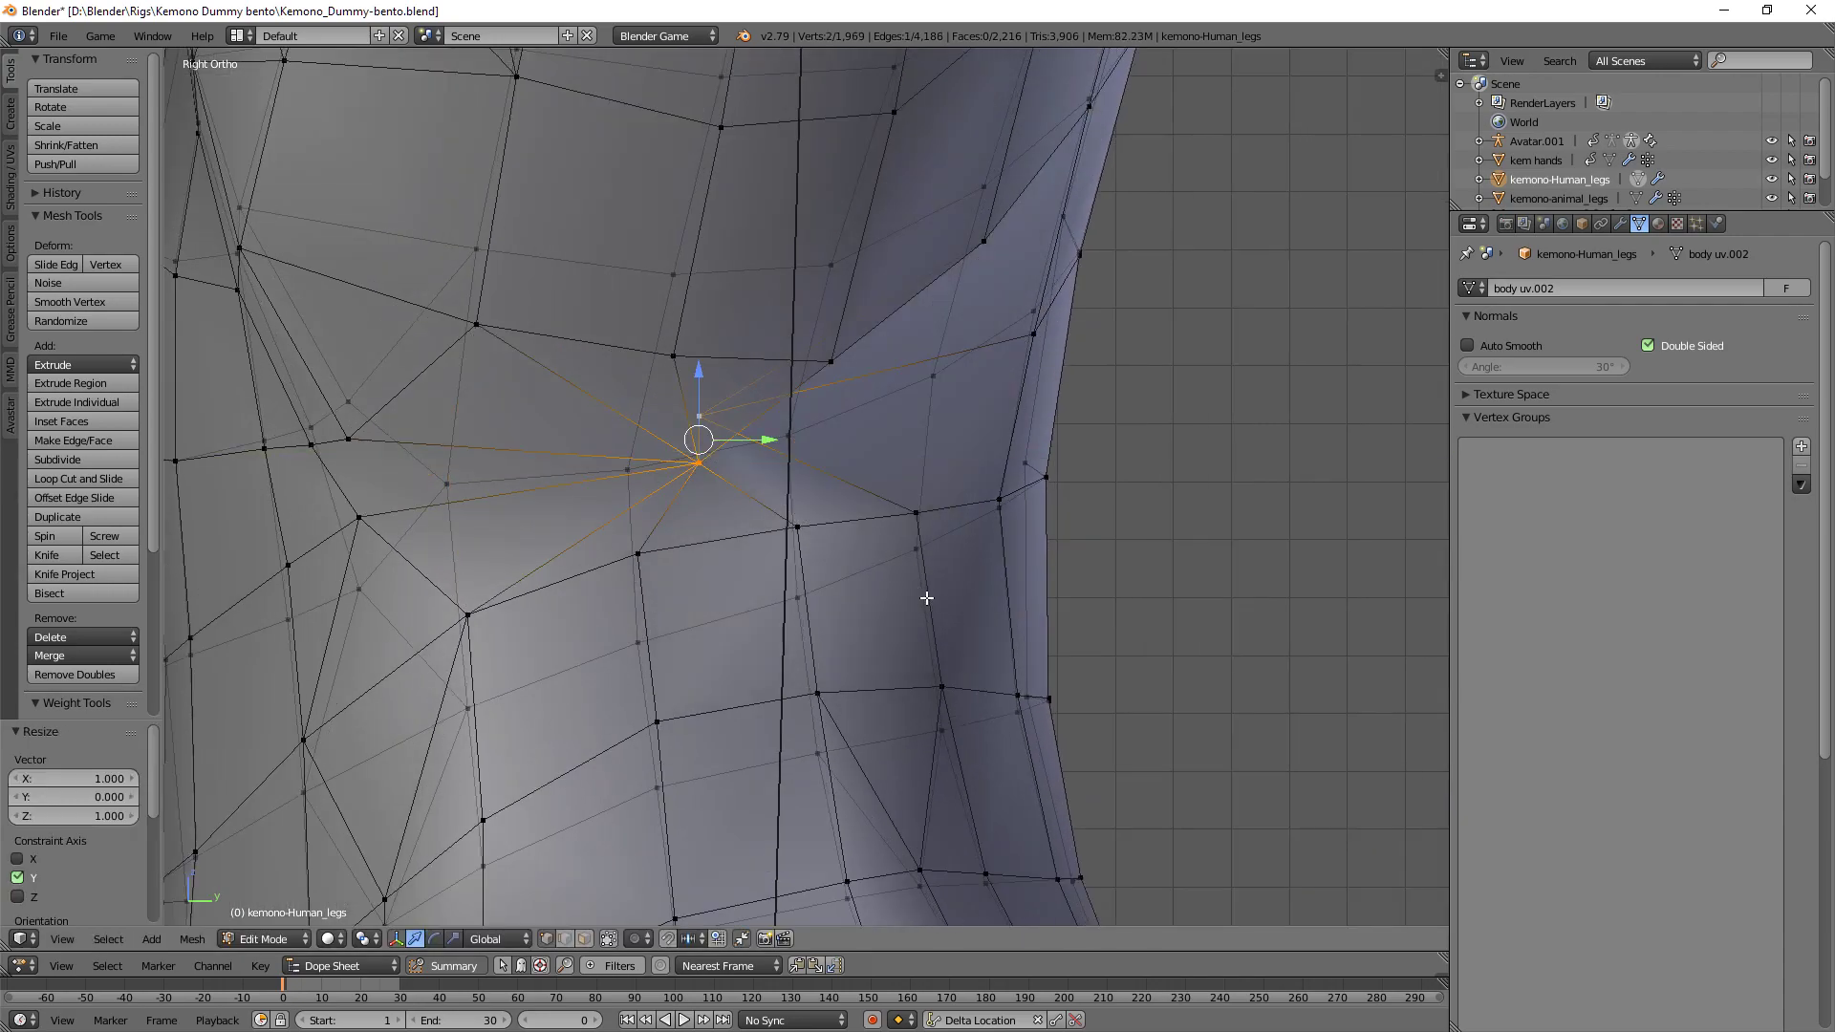
middle_click_drag(751, 496, 759, 534)
middle_click_drag(525, 520, 826, 473, "shift")
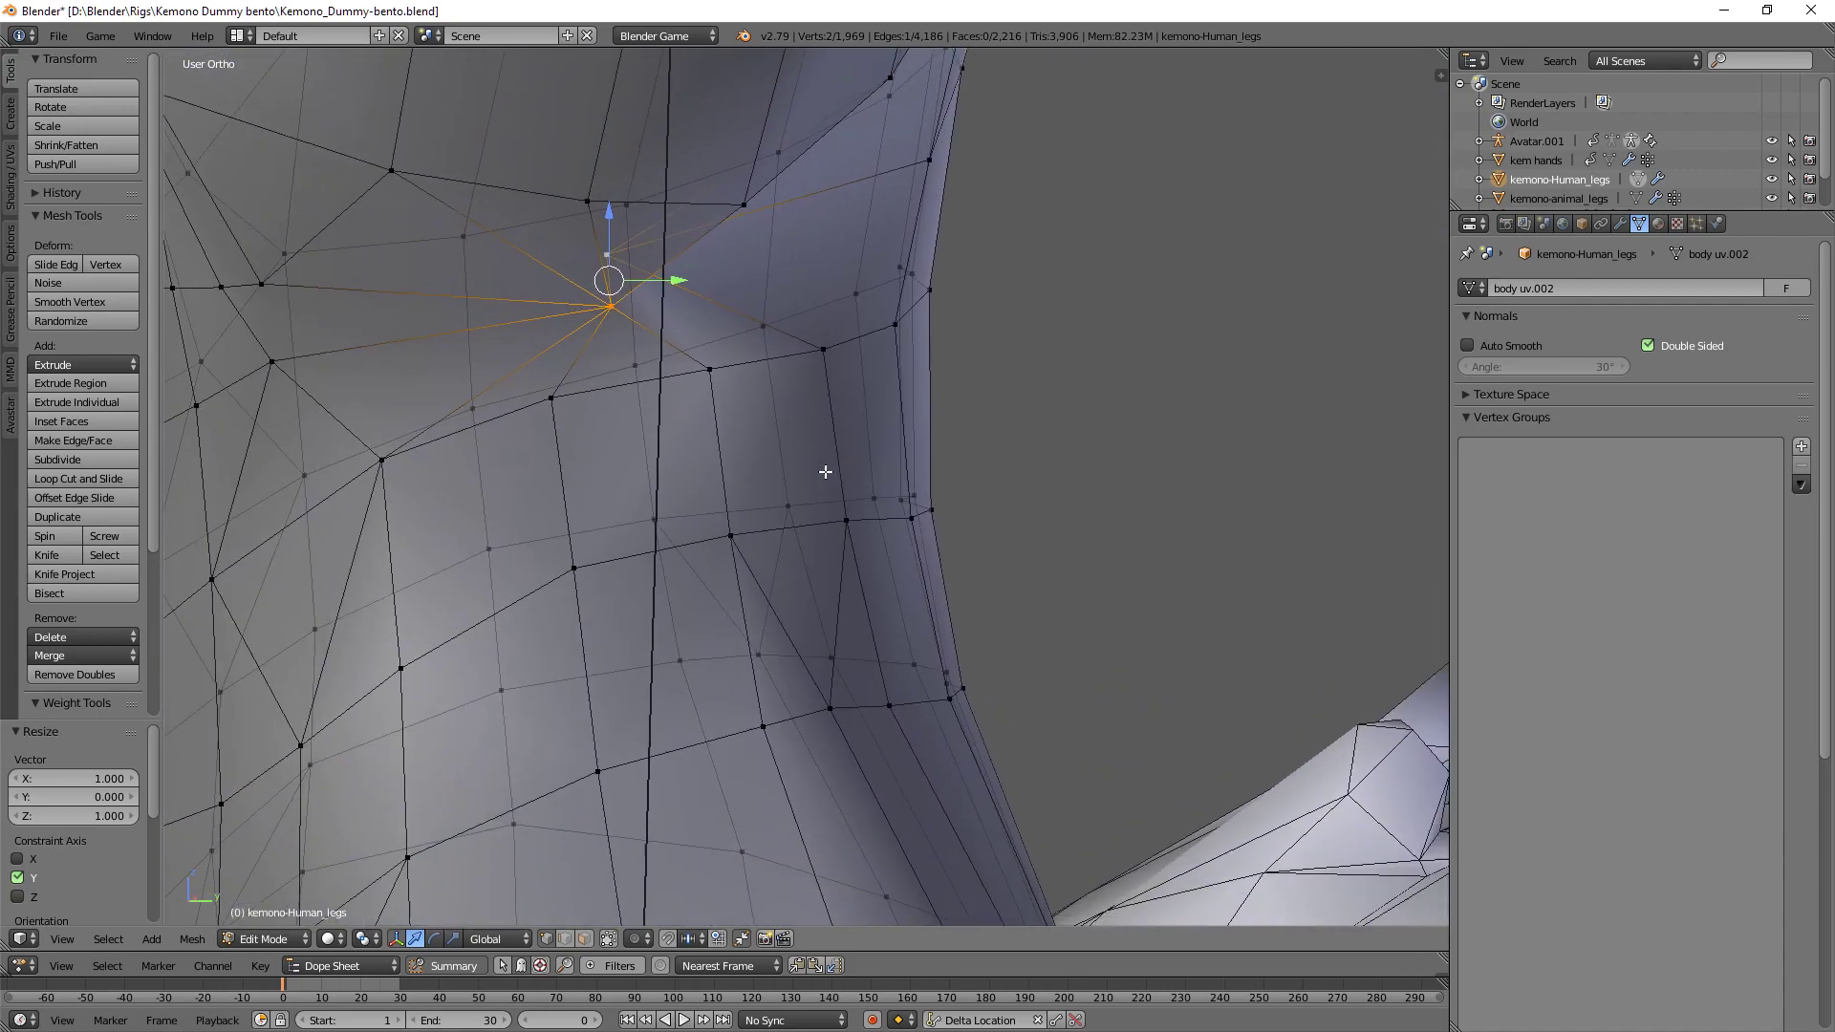
key("ctrl+z")
- Try scaling the four selected waist vertices to 0 along X, and undo the scaling
key("s")
key("x")
key("0")
key("Return")
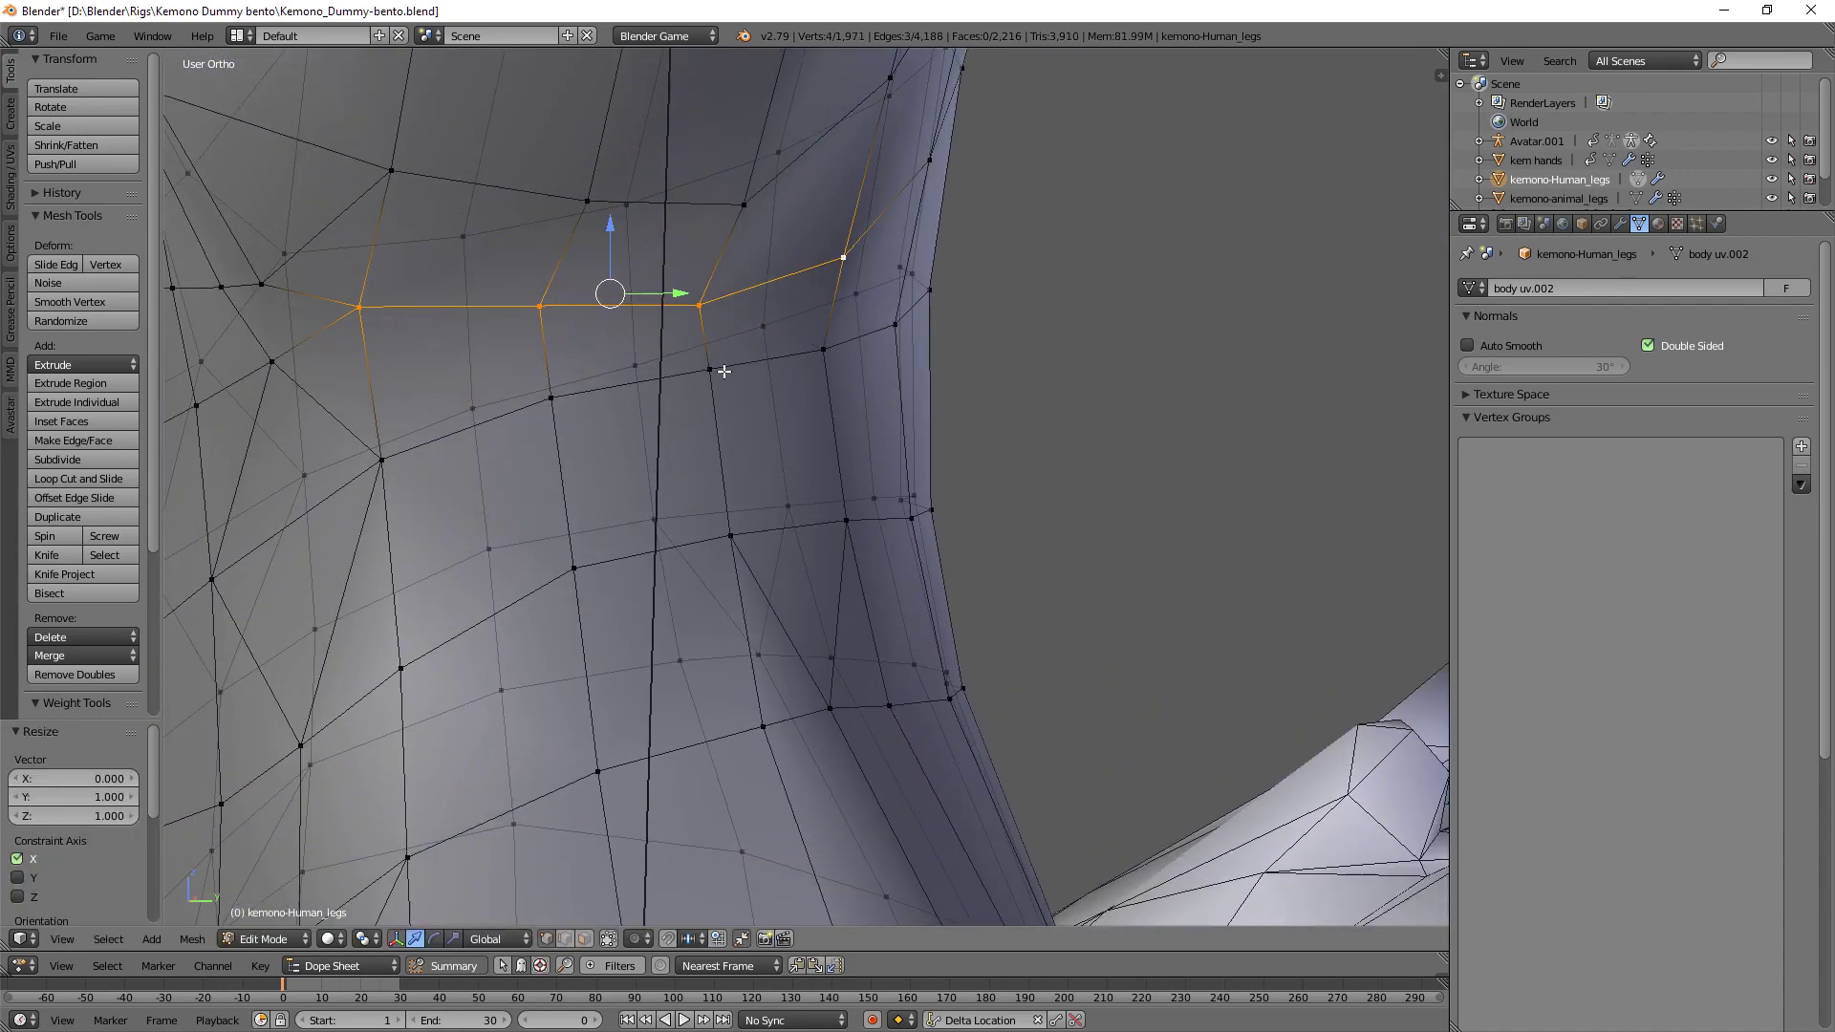
key("ctrl+z")
- Align the four selected waist vertices at one height by scaling them to 0 along Z
key("s")
key("z")
key("0")
key("Return")
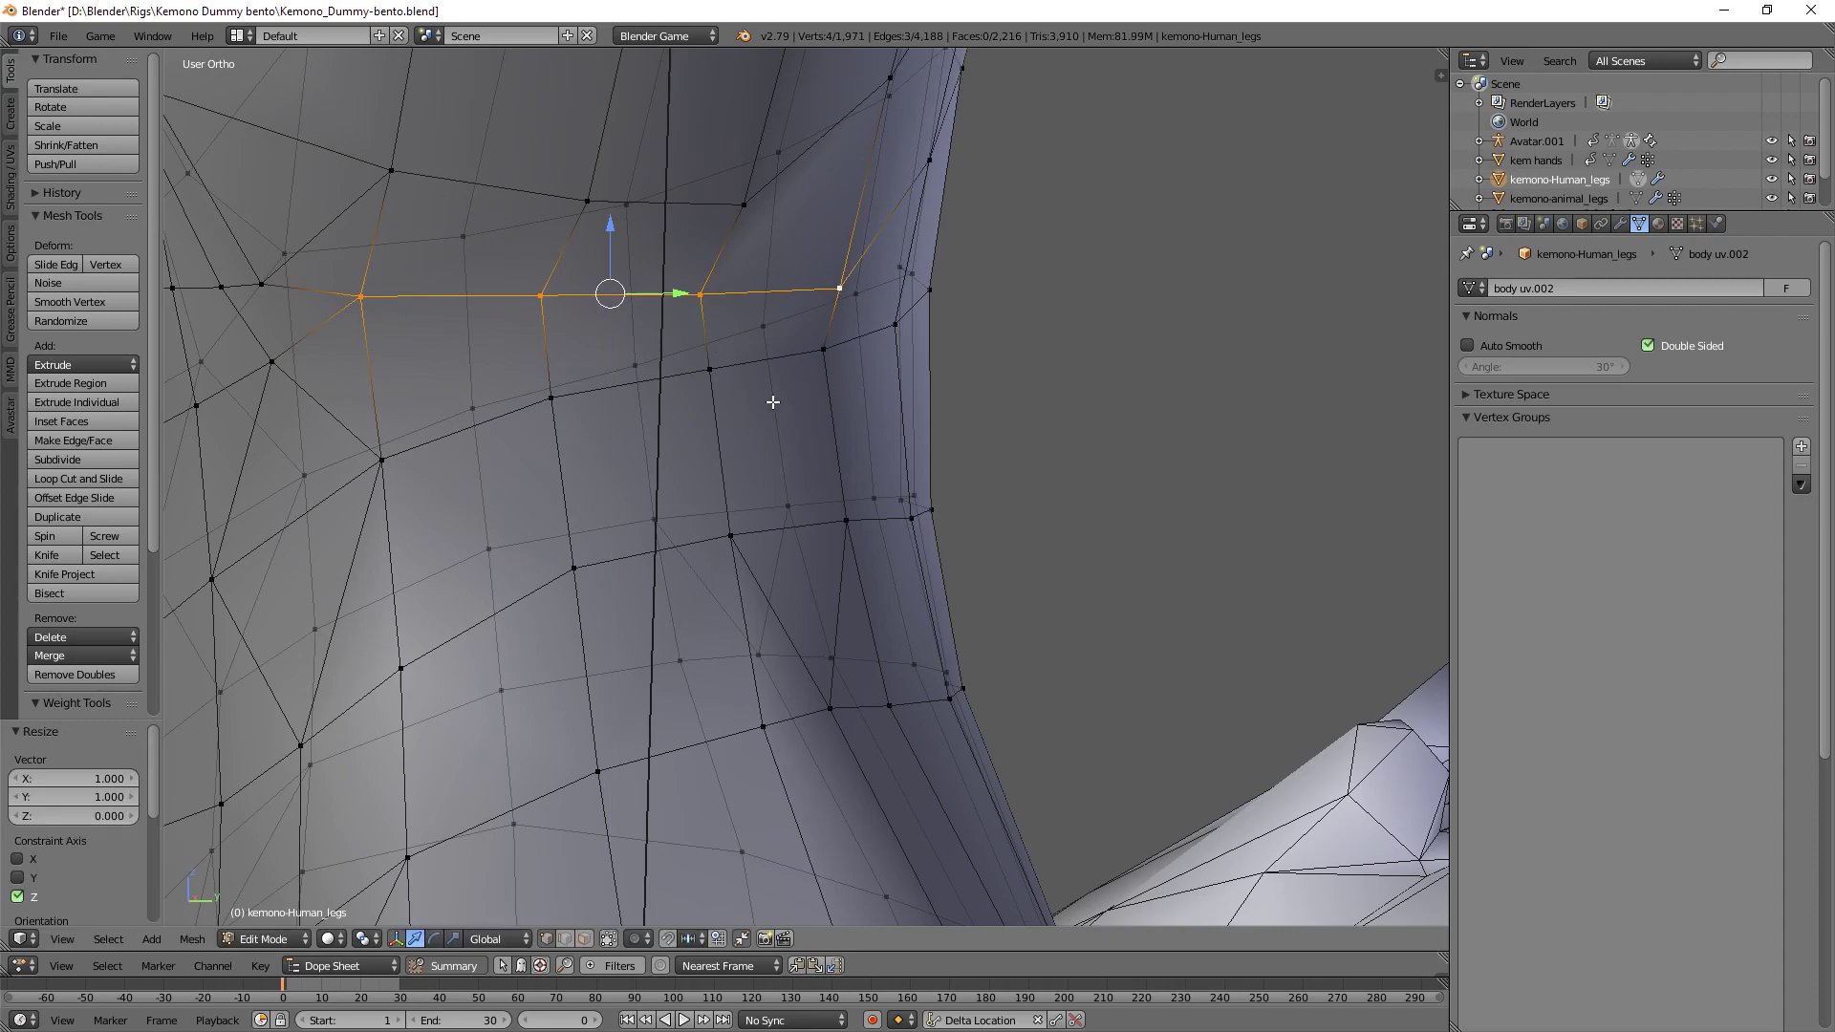
middle_click_drag(704, 360, 778, 364)
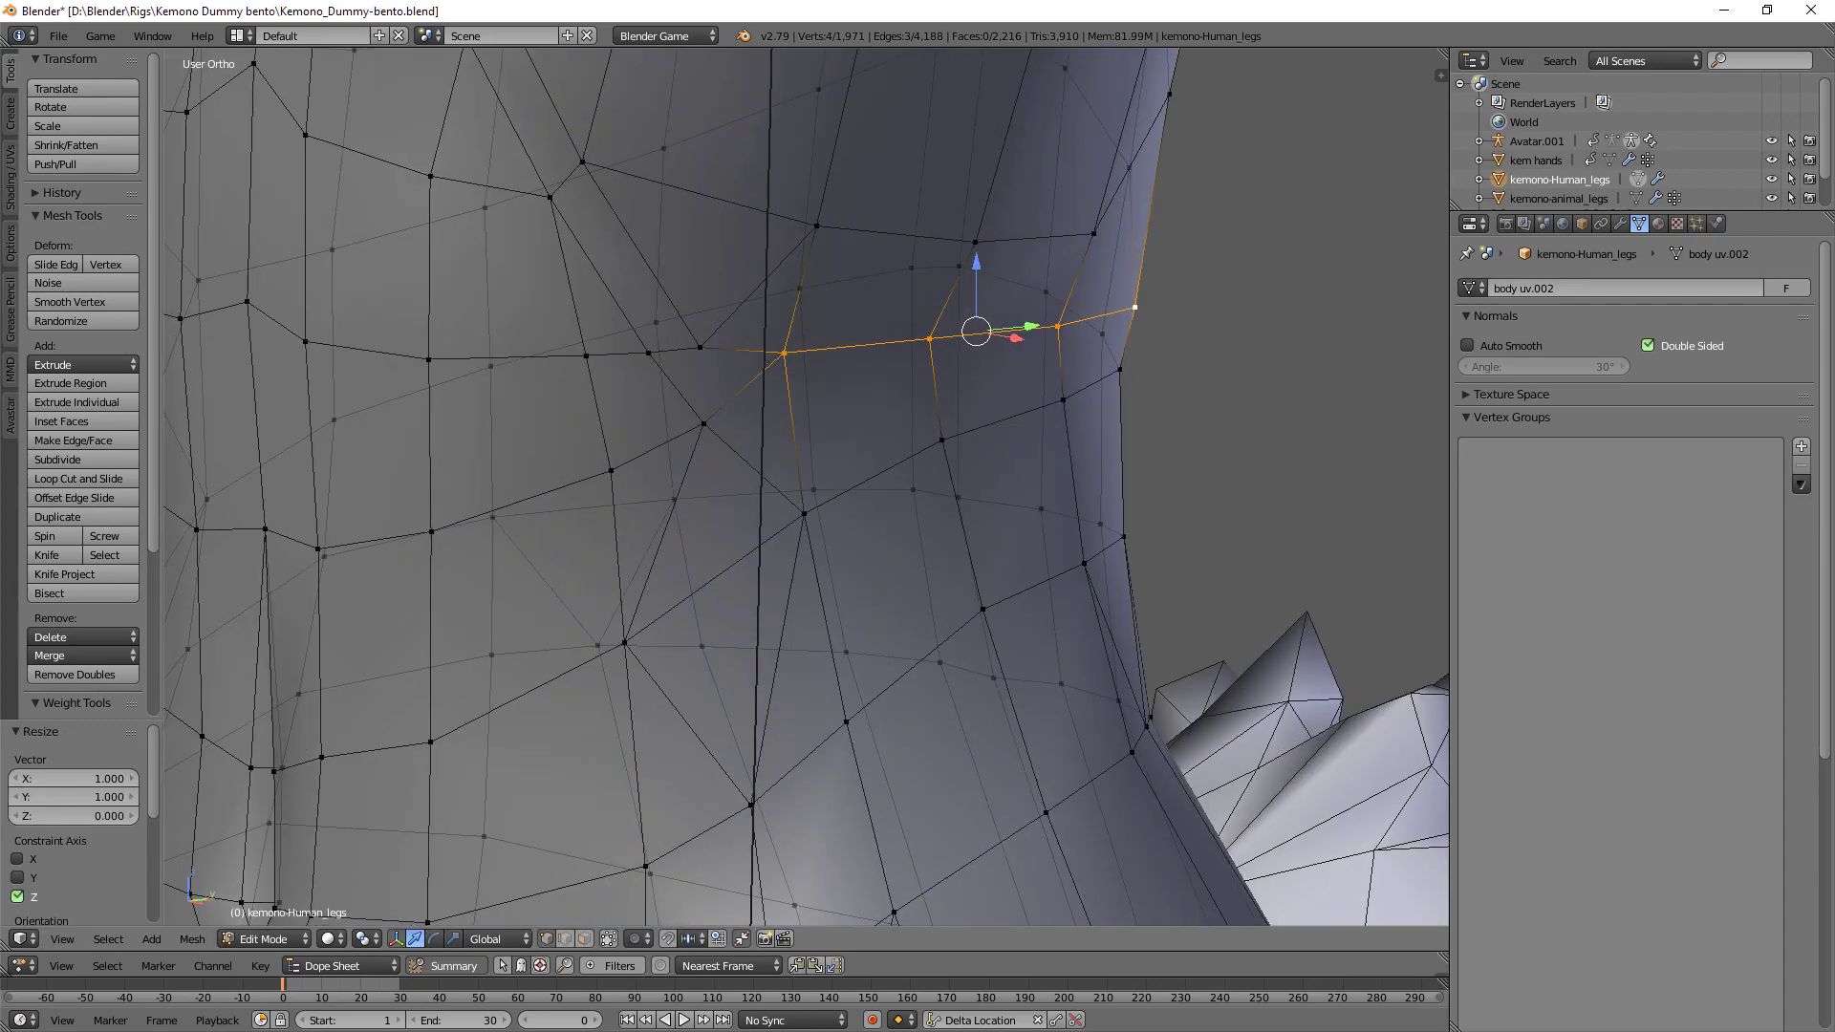
- Switch to Razer Synapse and examine the x macro's key sequence, key binds and X keystroke properties
key("alt+Tab")
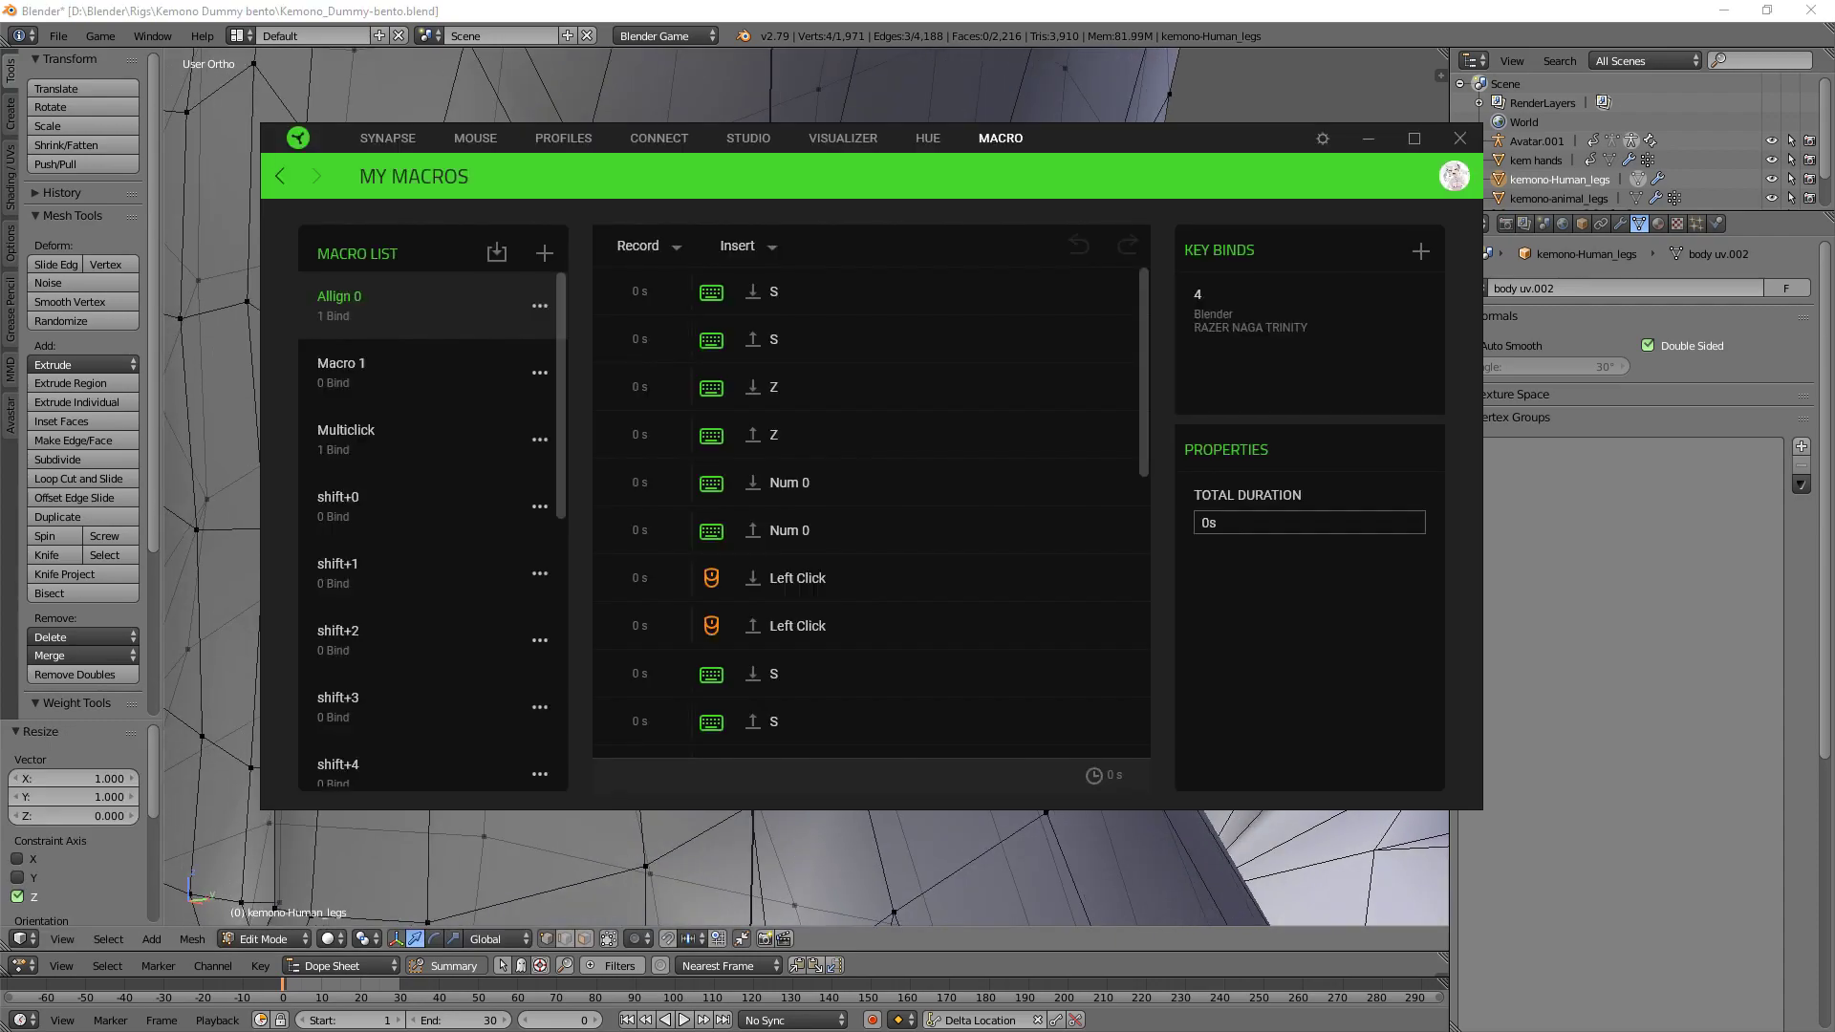
scroll(468, 411, "down", 6)
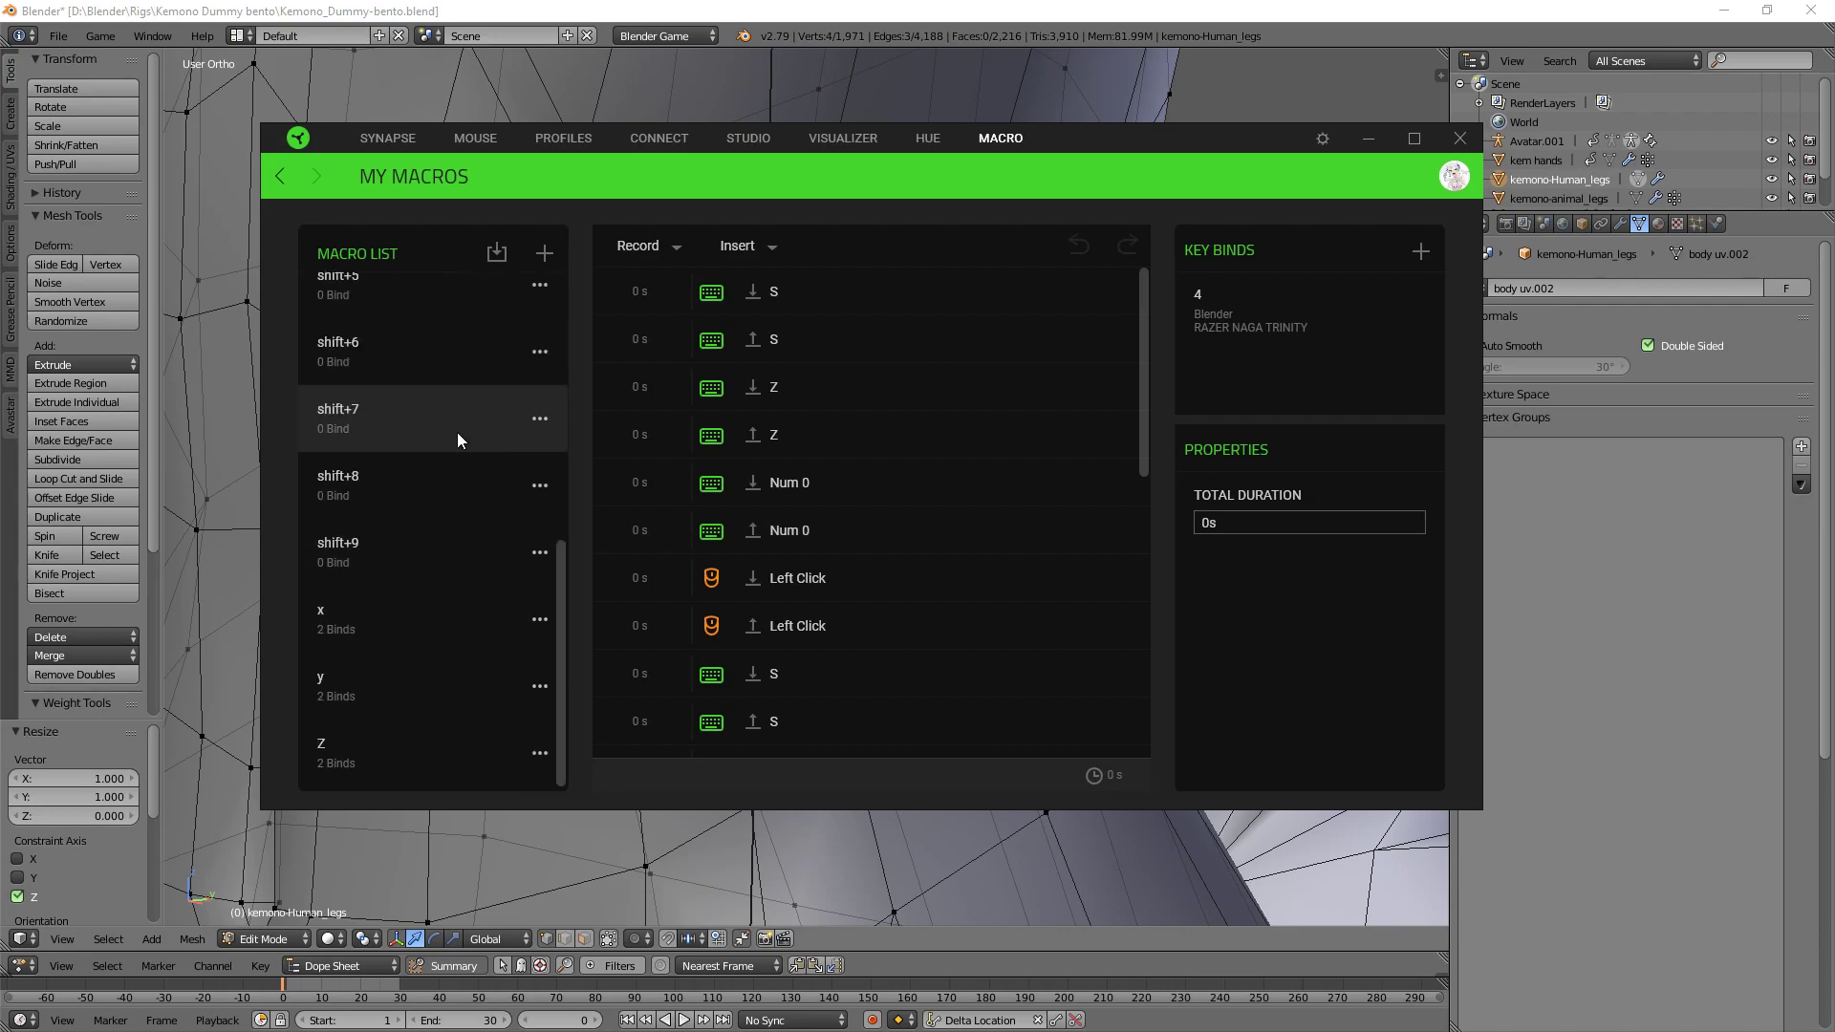
left_click(393, 627)
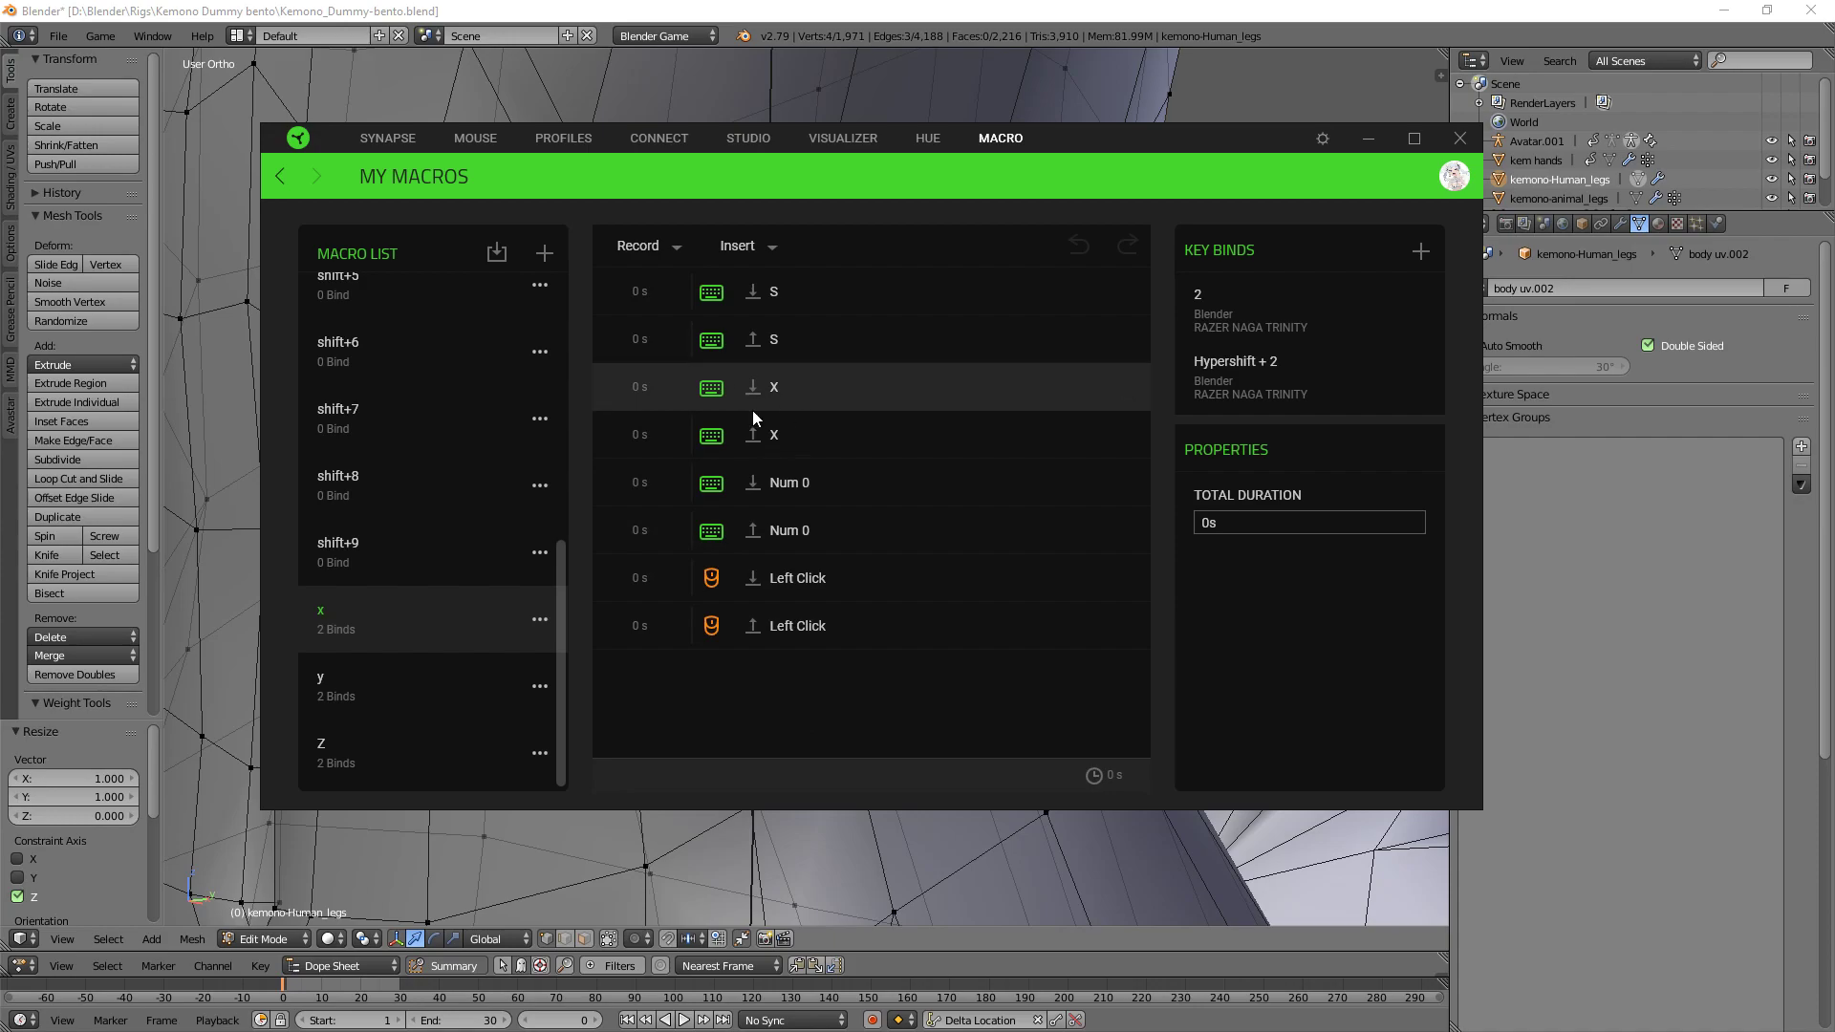
left_click(791, 405)
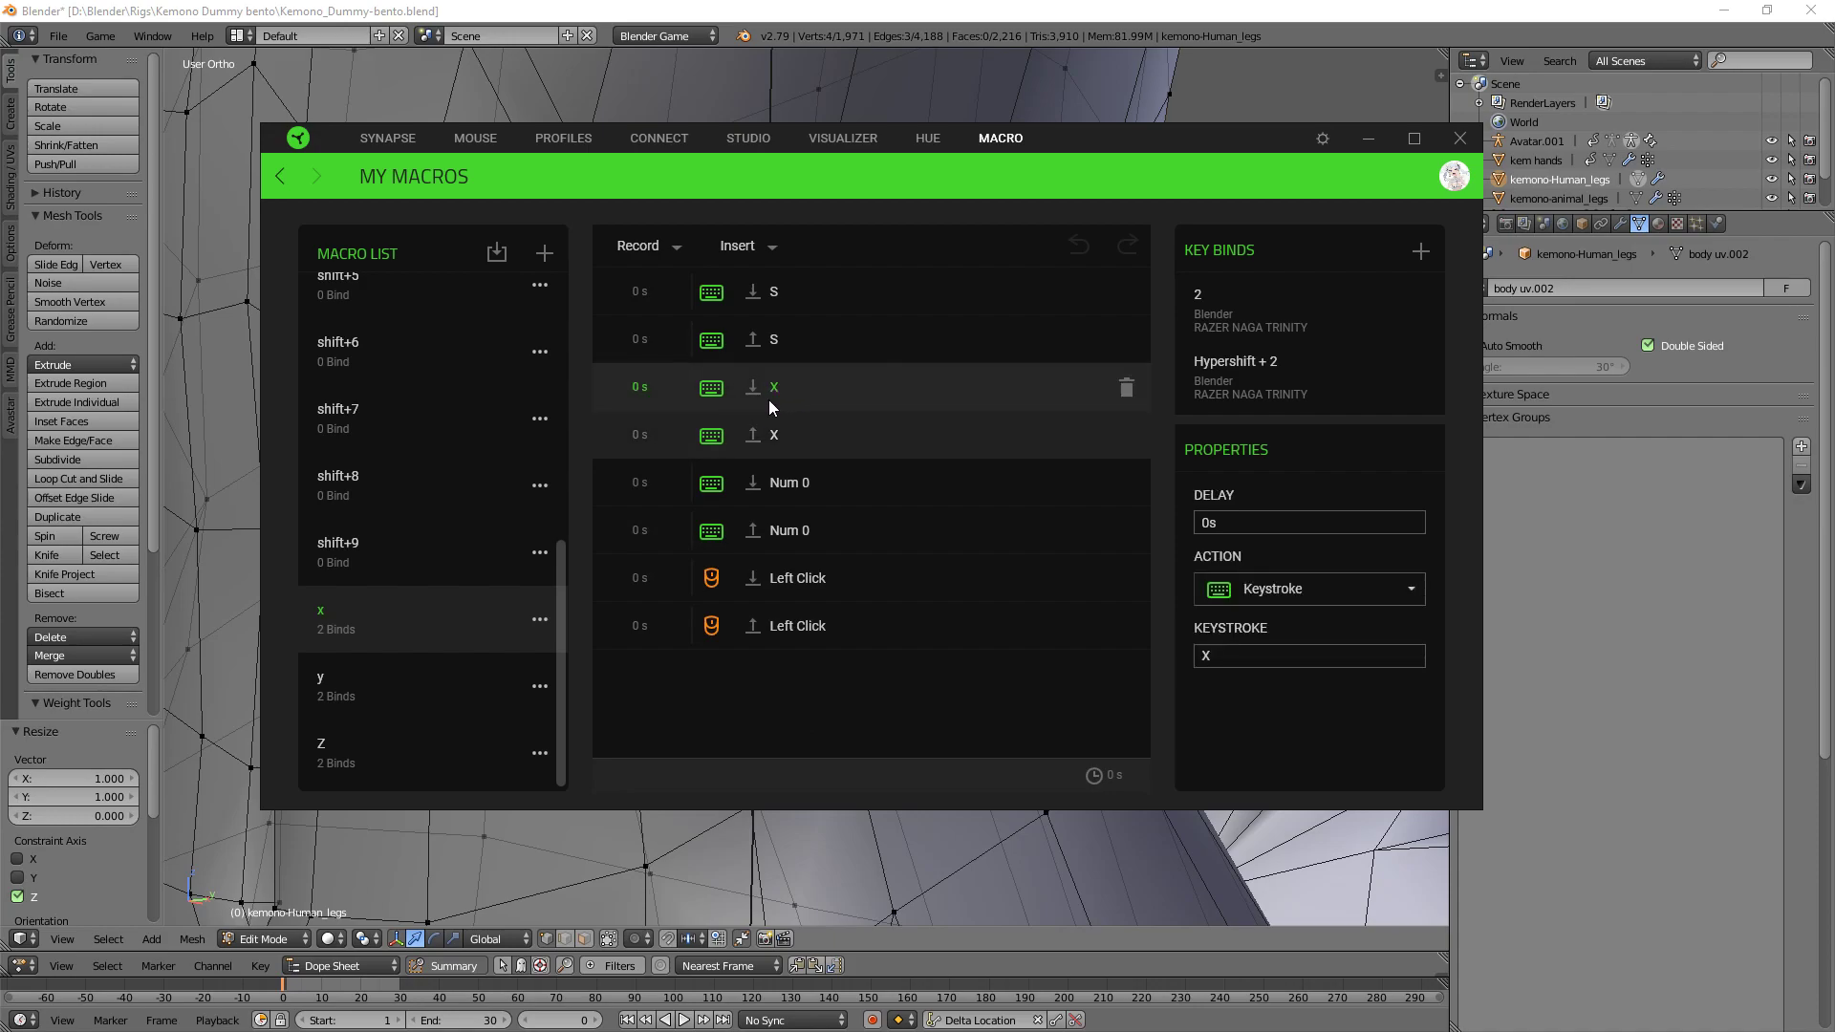
- Create a new macro and start recording it with No Delay and no mouse movement tracking
scroll(466, 377, "up", 6)
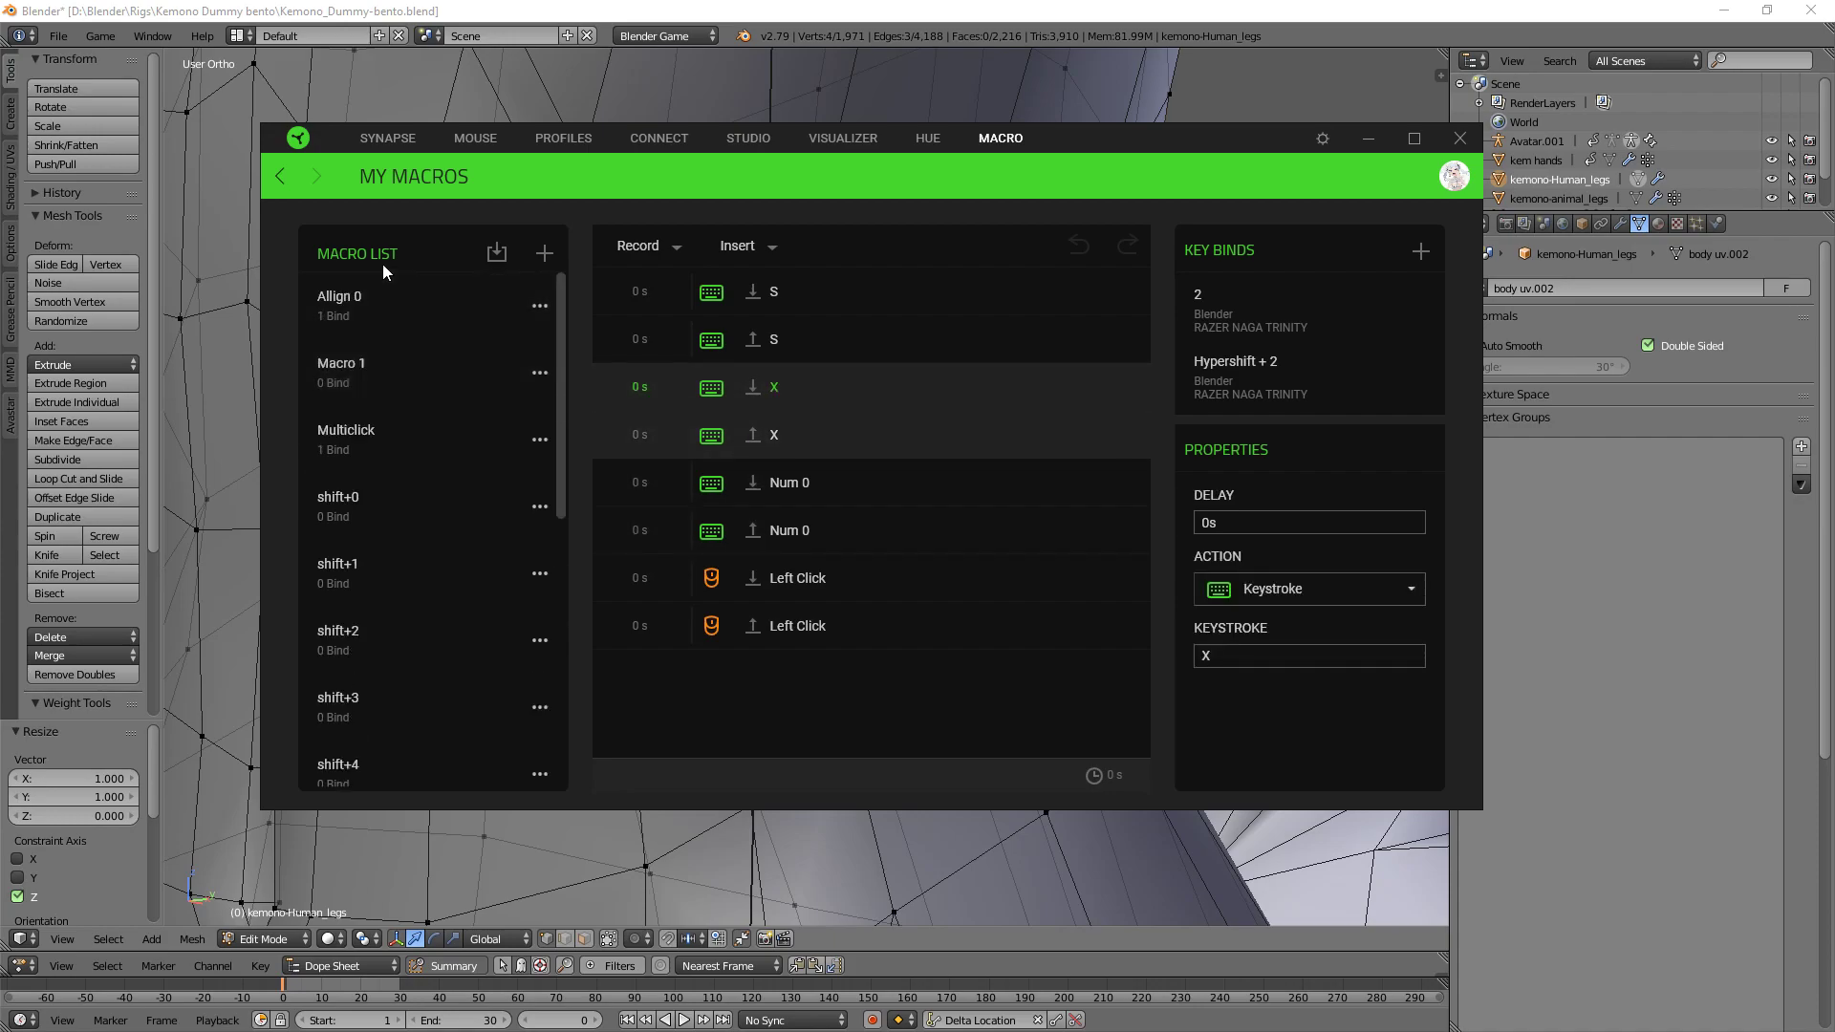
left_click(543, 253)
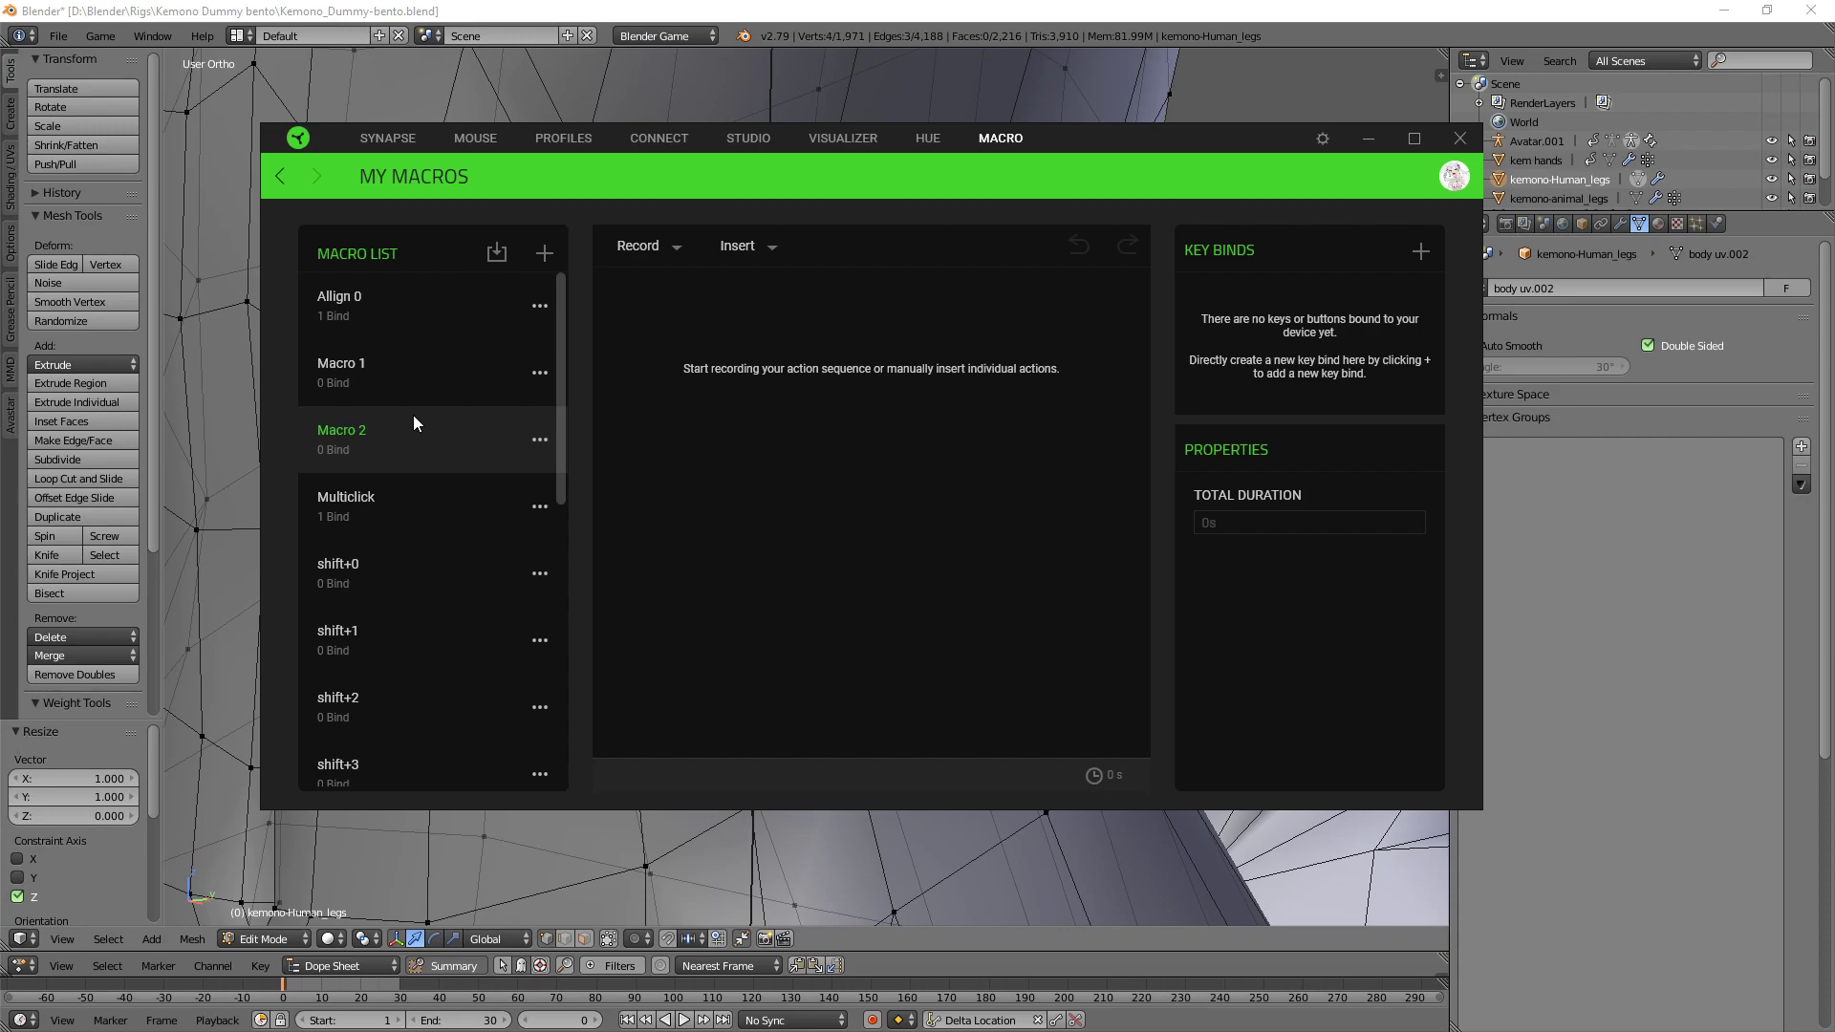
left_click(654, 250)
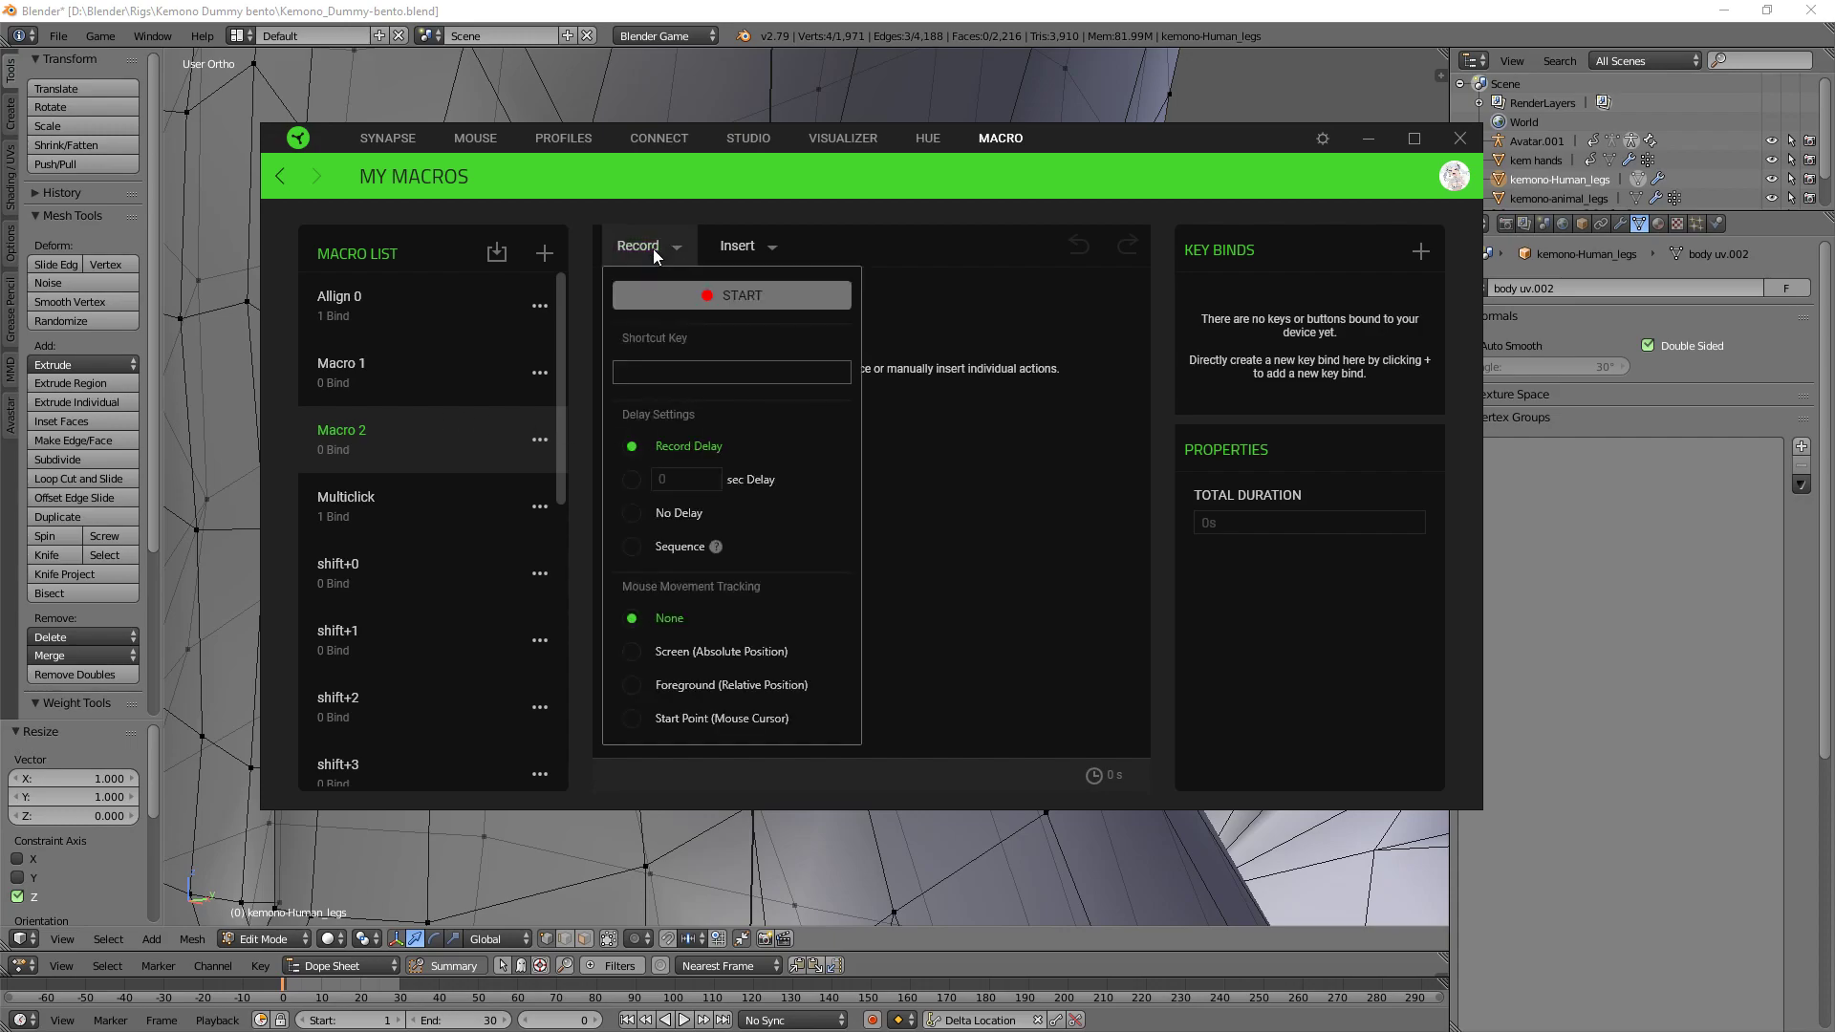
left_click(638, 520)
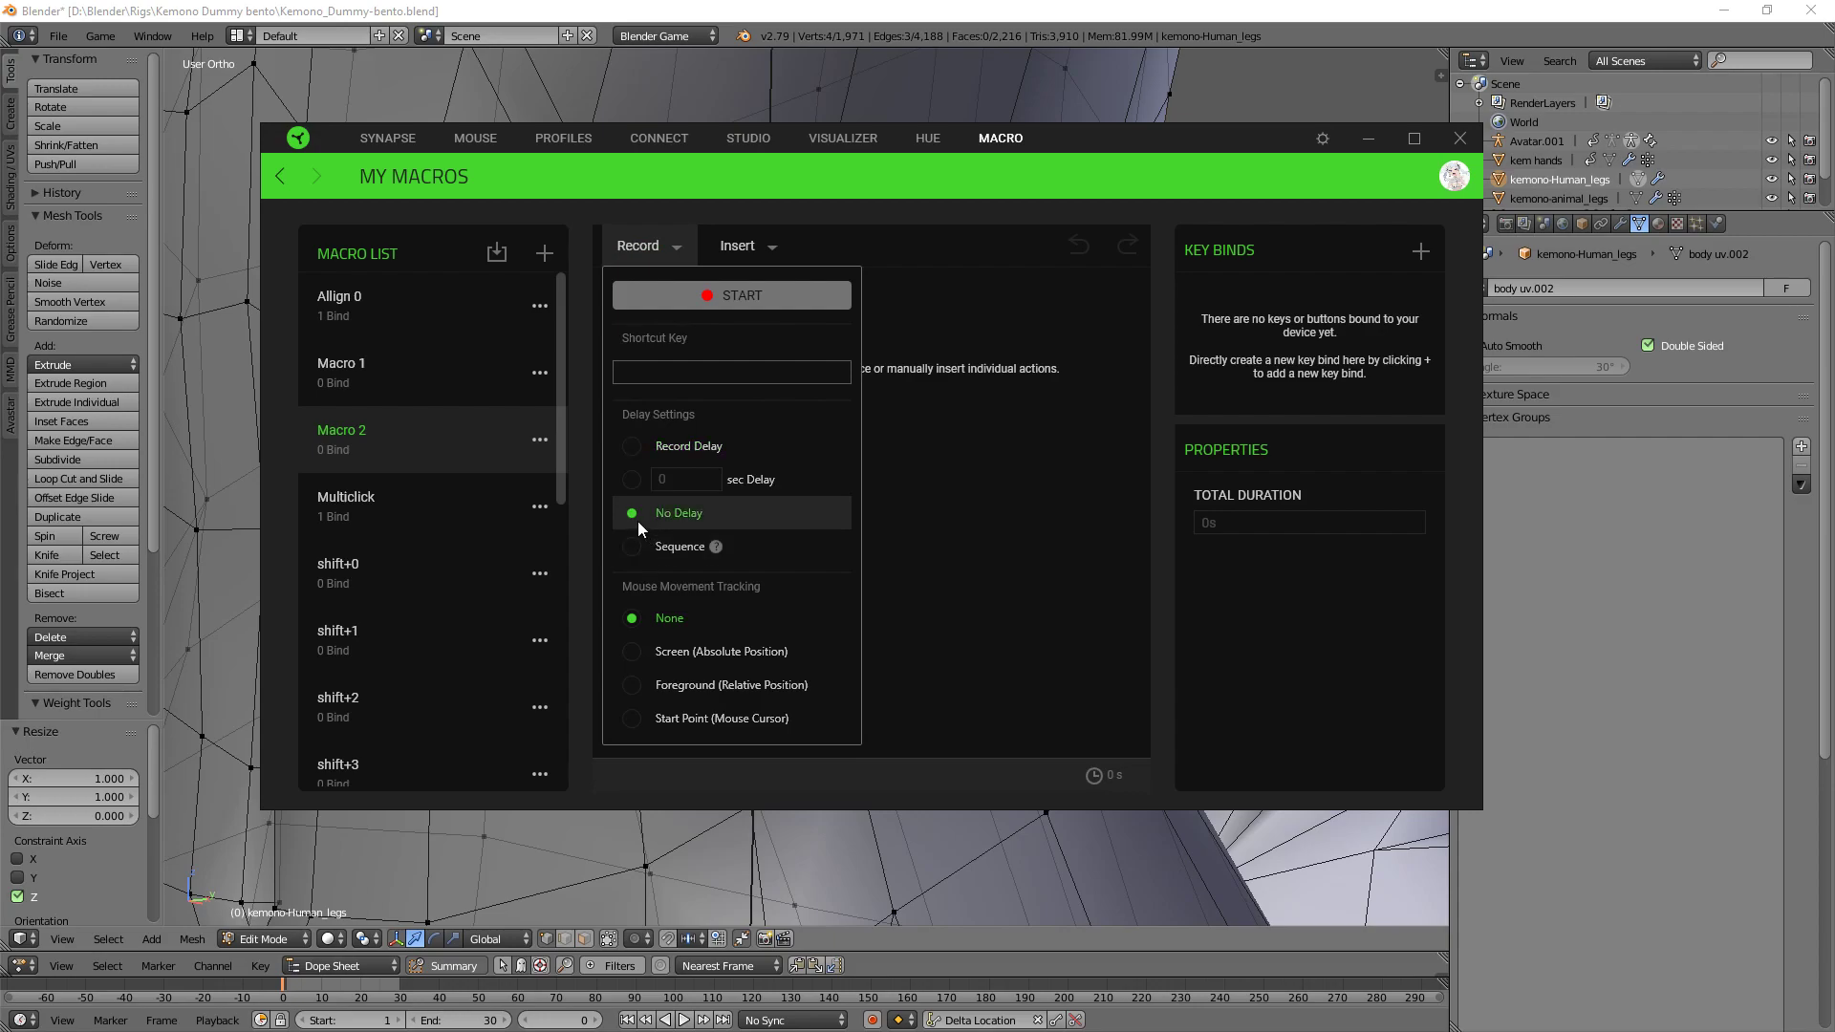
left_click(755, 298)
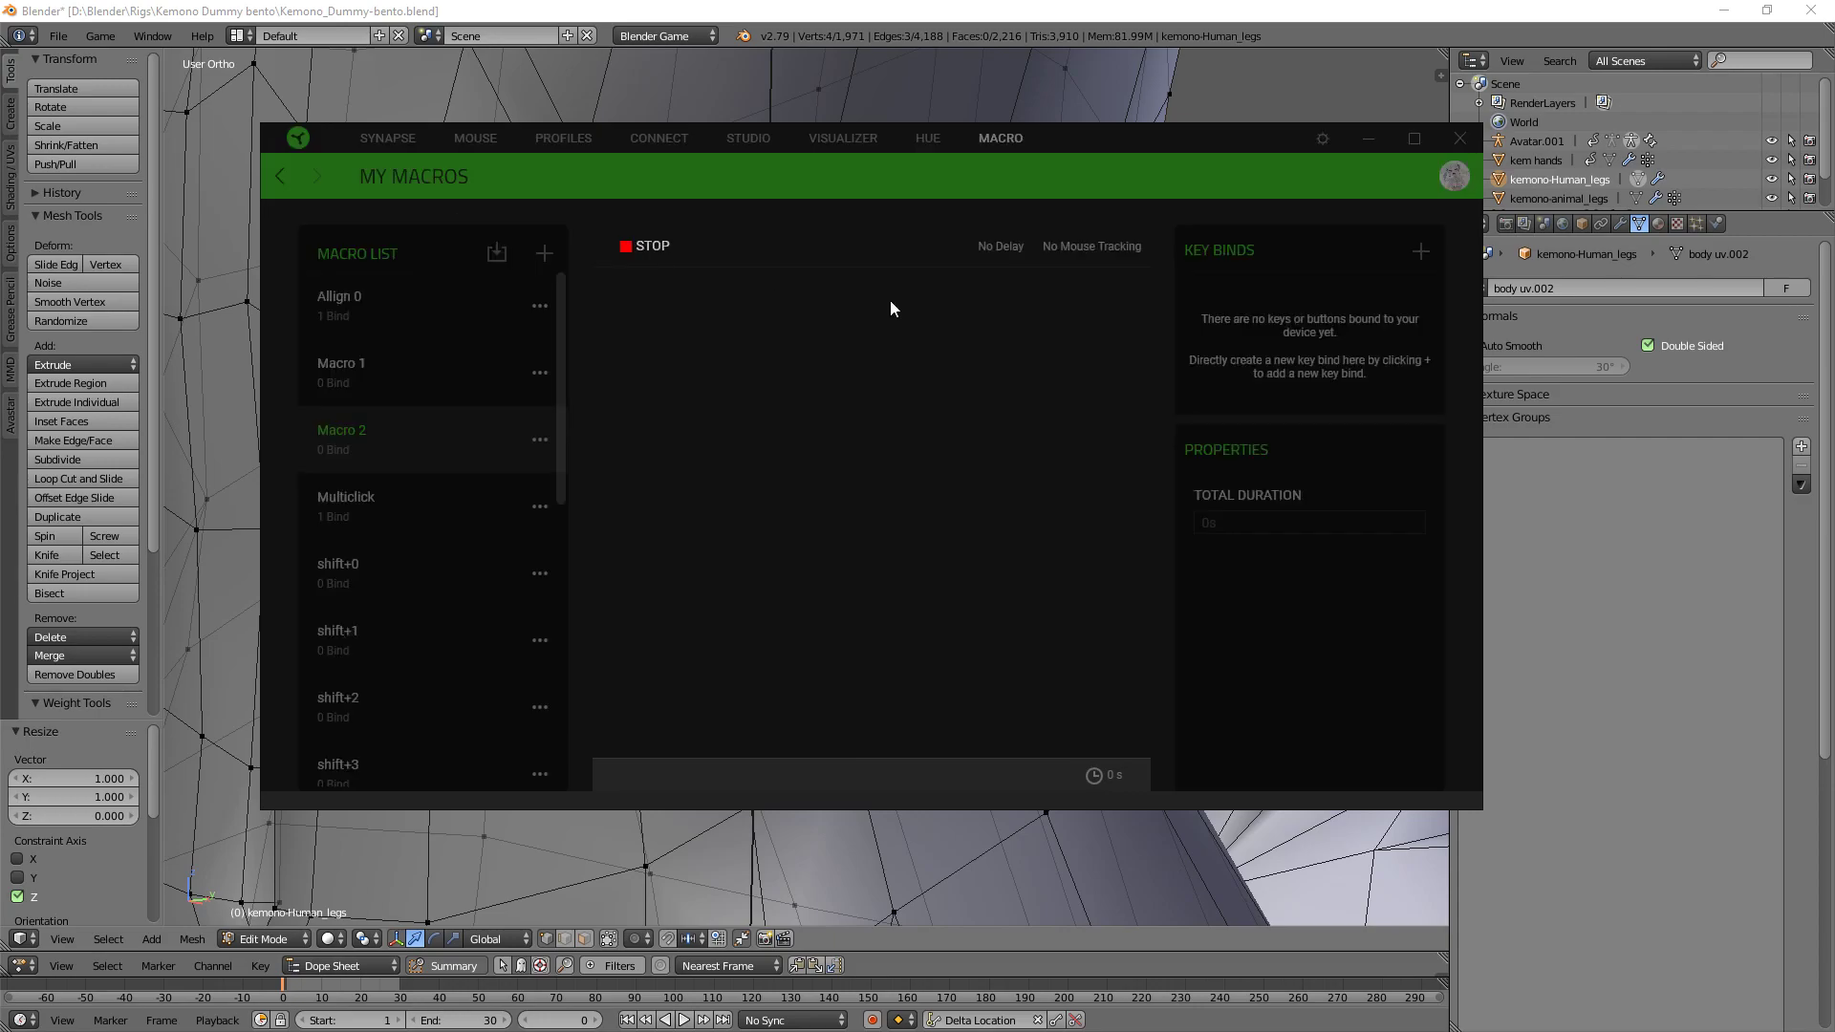
- Record the macro sequence S, X, Num 0 and Left Click, and stop the recording
key("s")
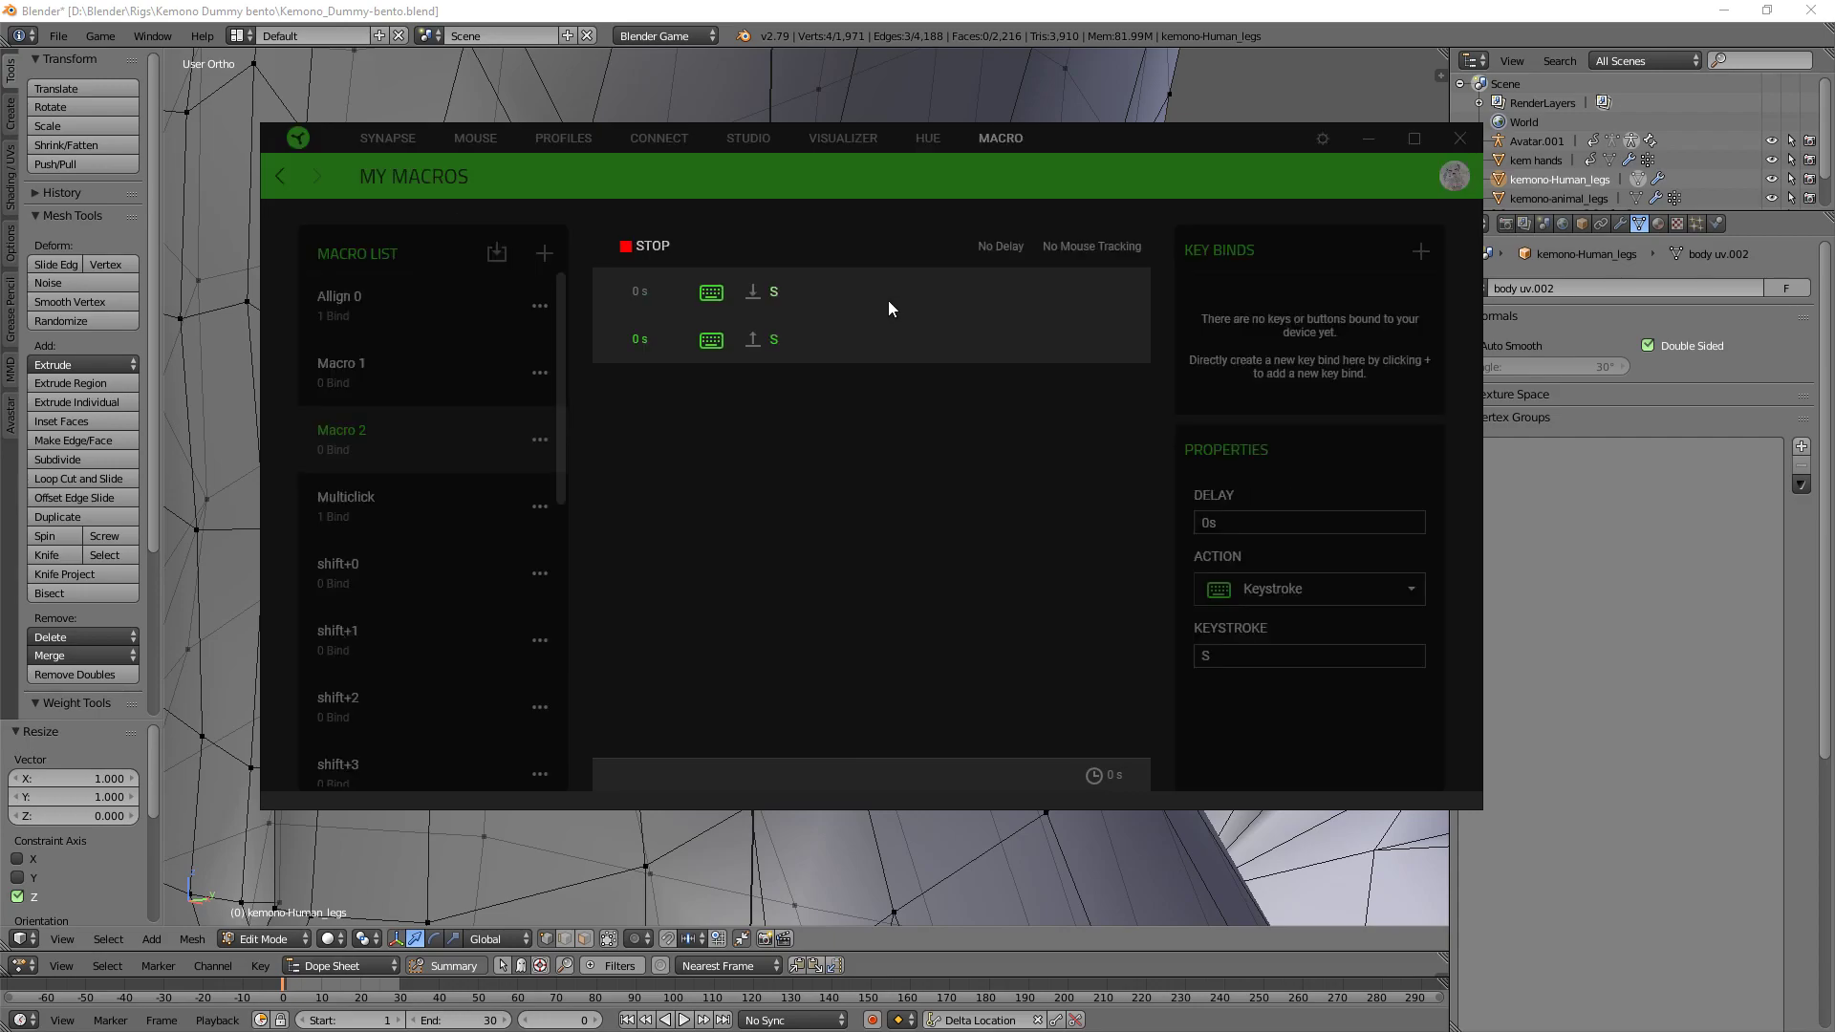
key("x")
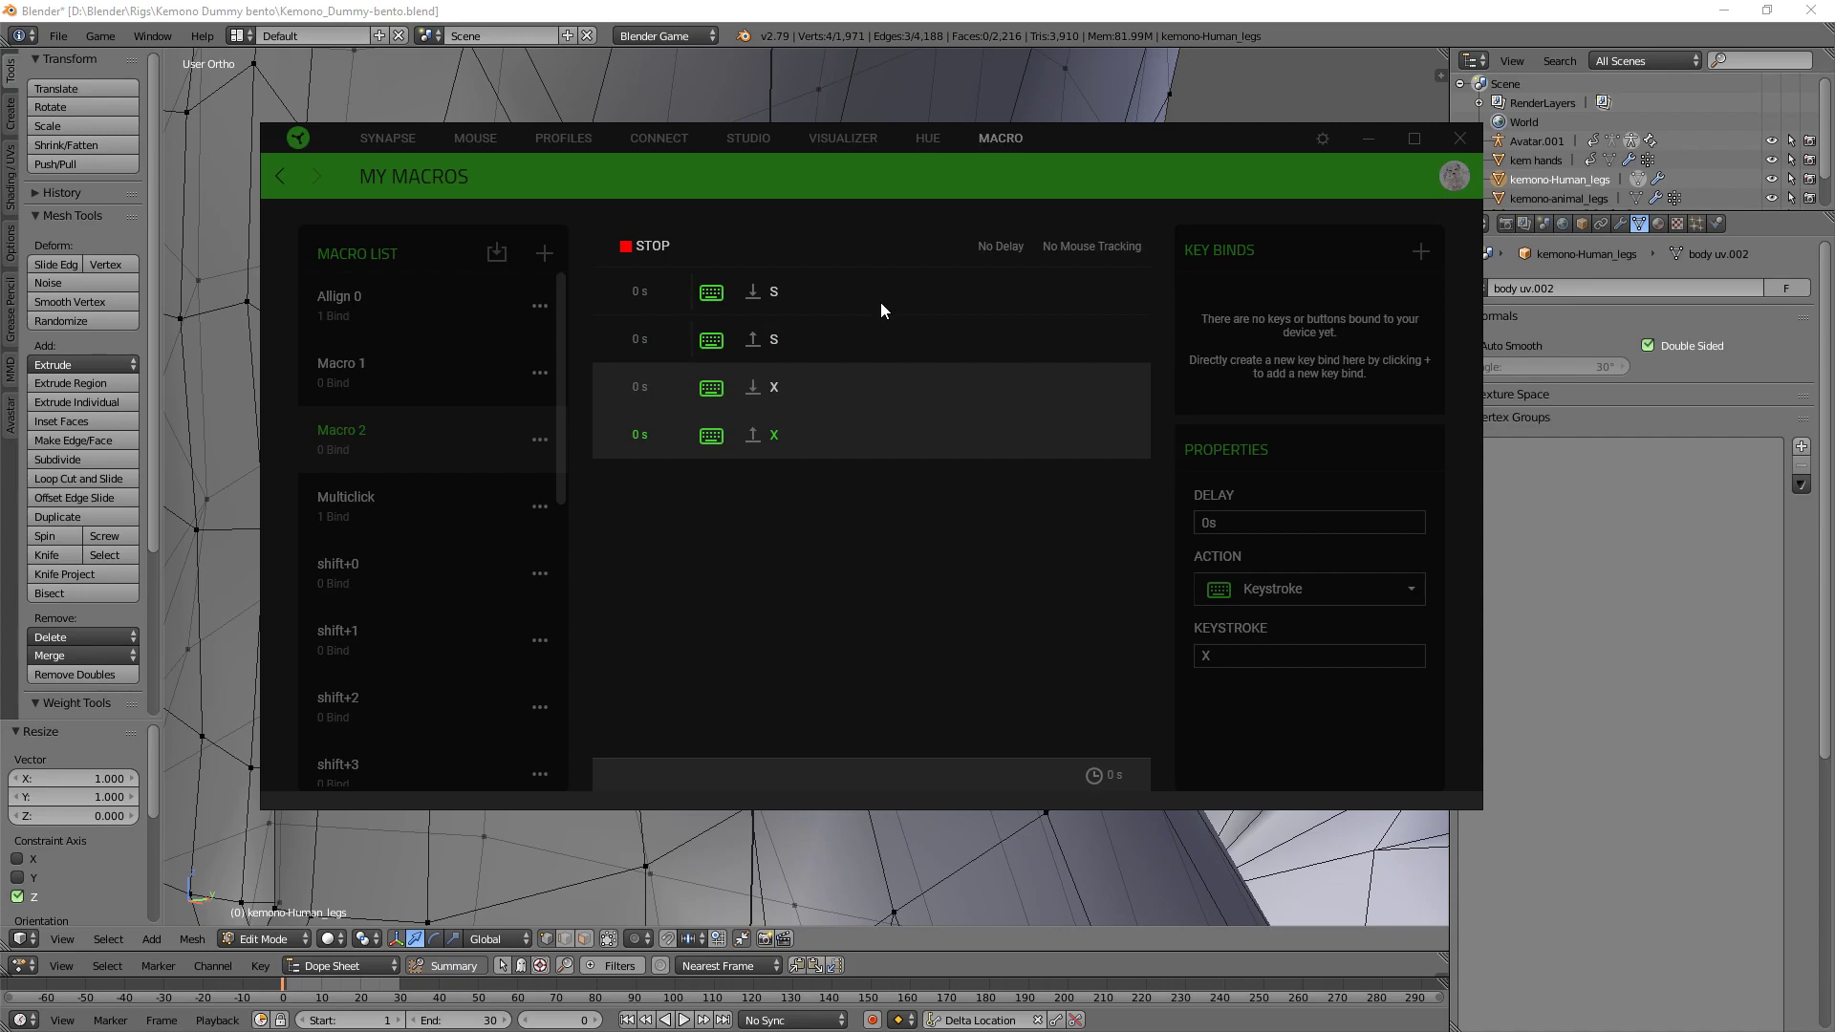
key("KP_0")
left_click(875, 600)
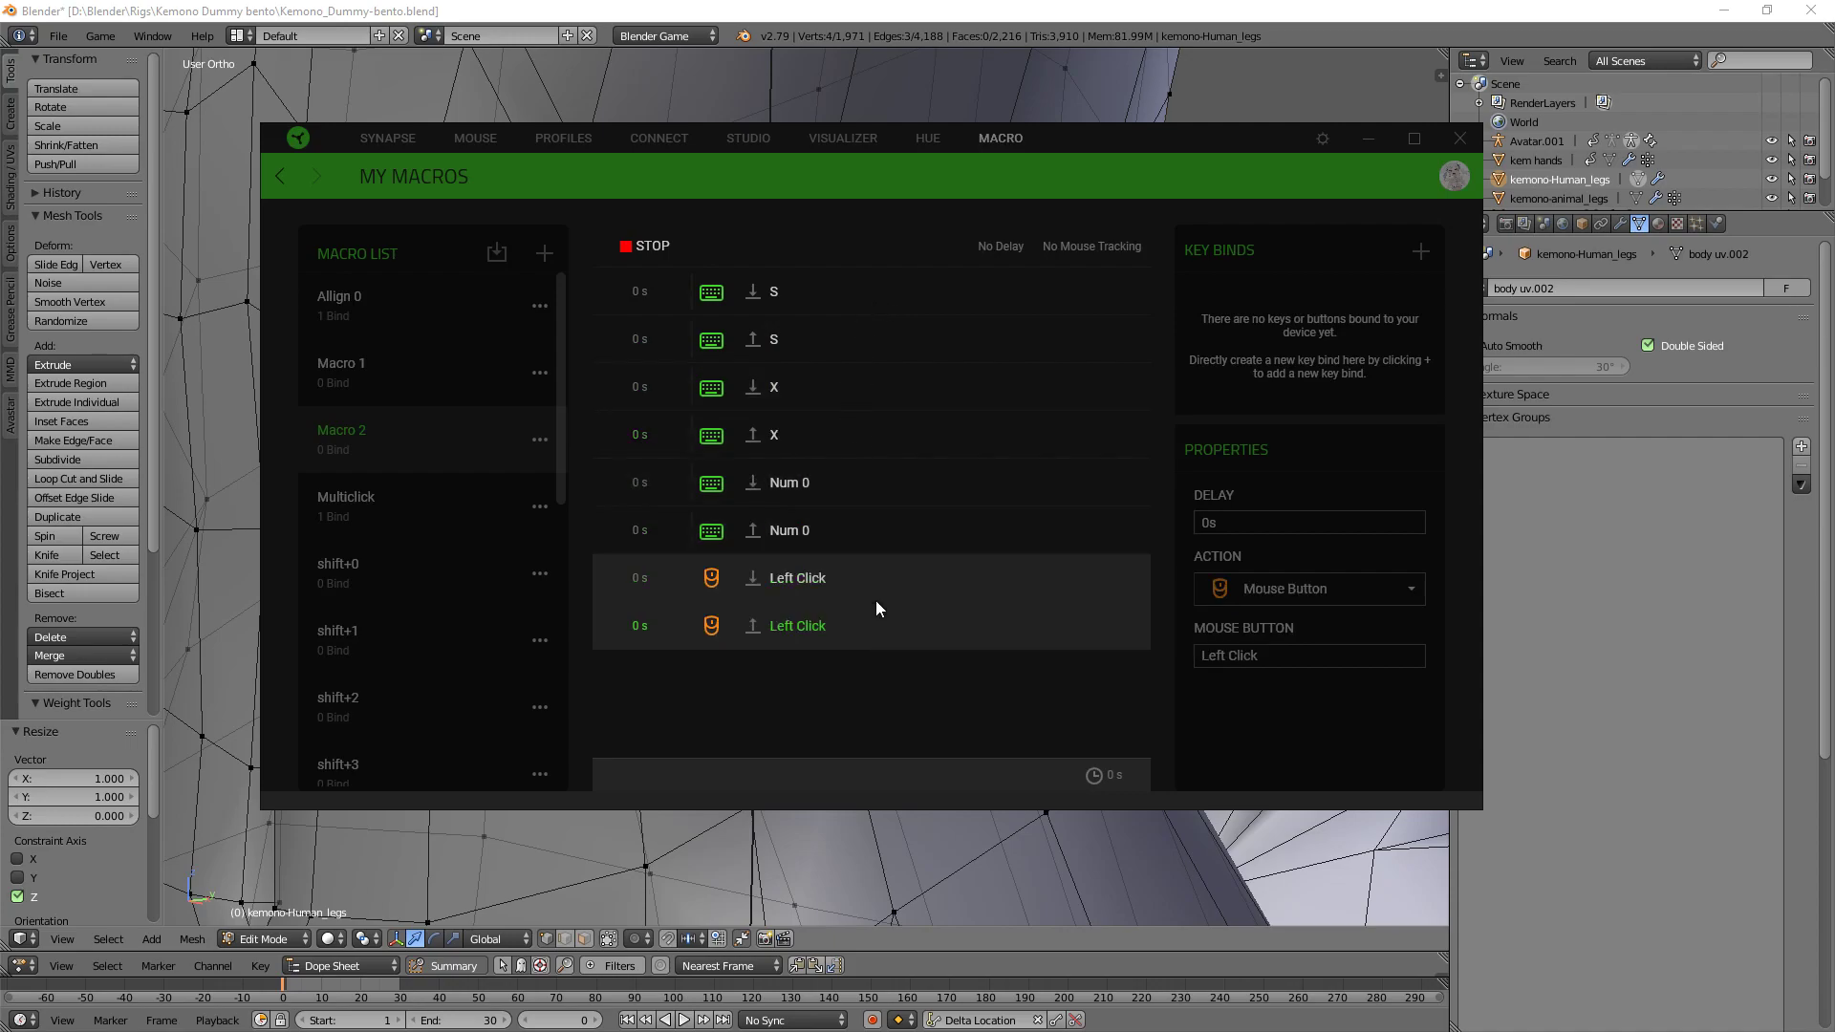
left_click(659, 245)
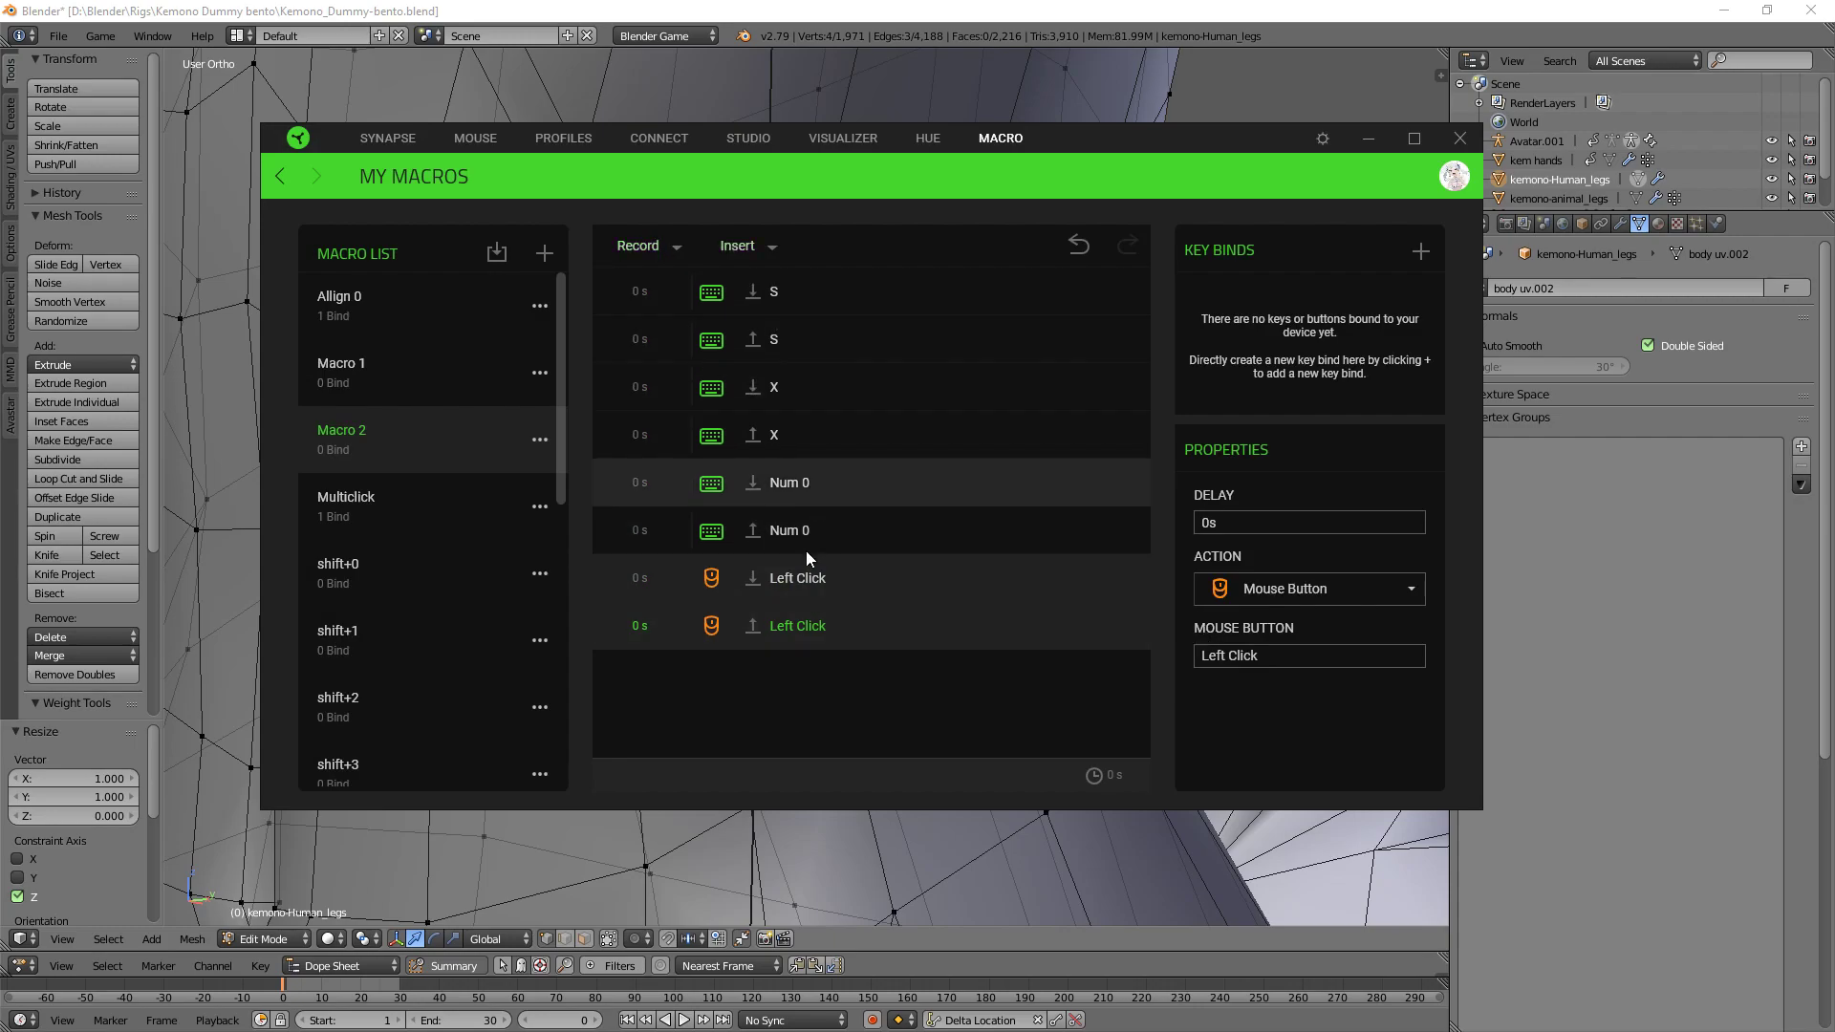
- Inspect the new macro's X keystroke and Left Click actions, and close Razer Synapse to return to Blender
left_click(778, 407)
mouse_move(778, 409)
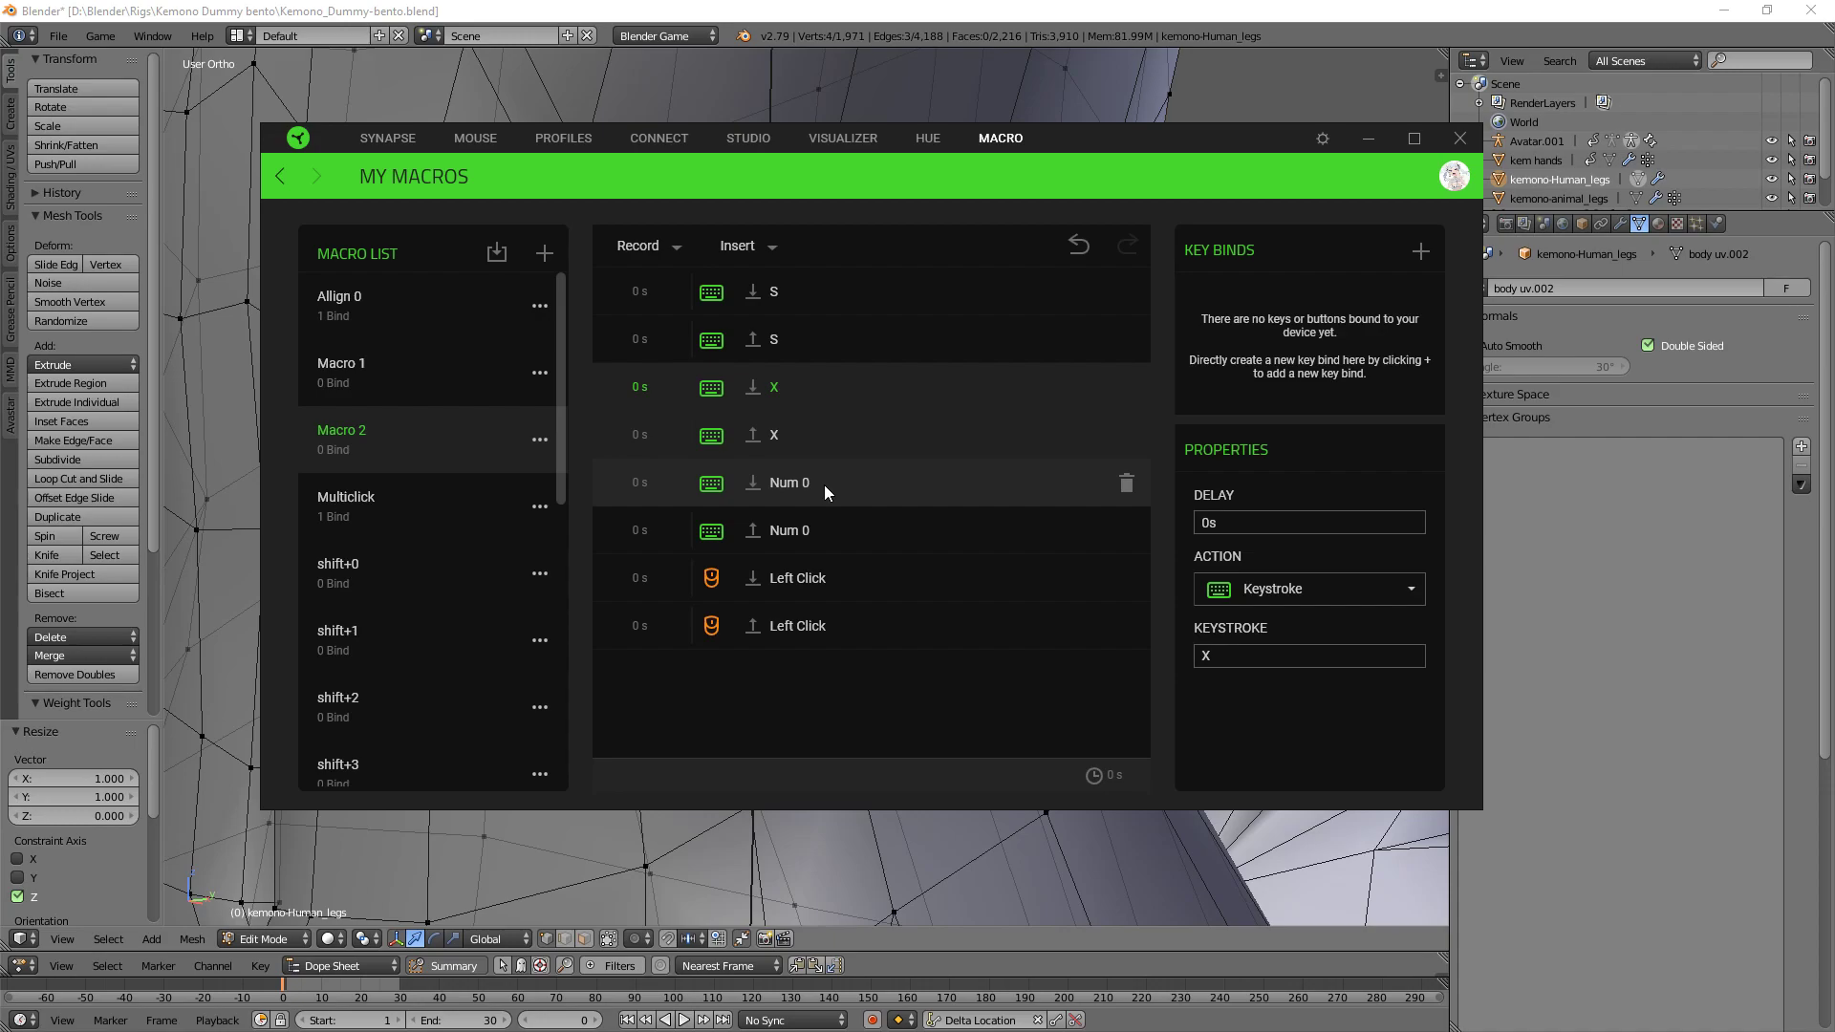
left_click(791, 580)
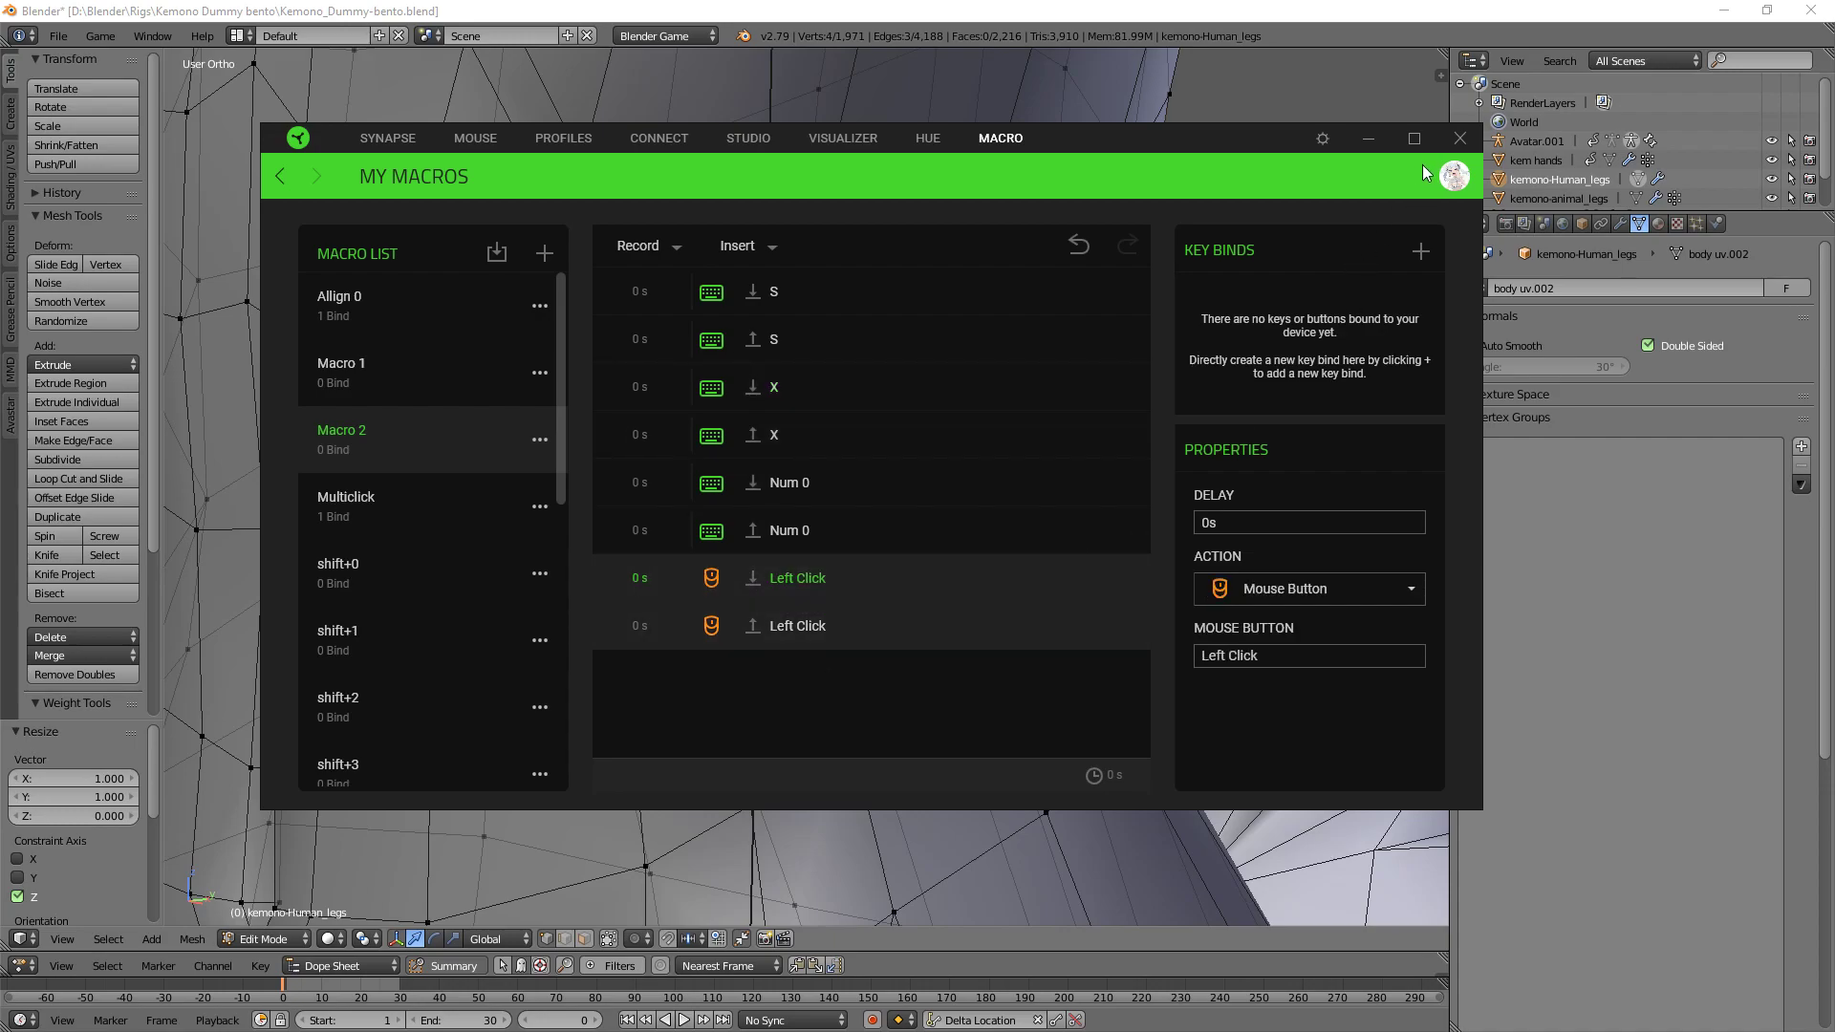
left_click(1460, 140)
- Split the 3D view into two areas and turn the new area into a UV/Image Editor
scroll(956, 449, "down", 4)
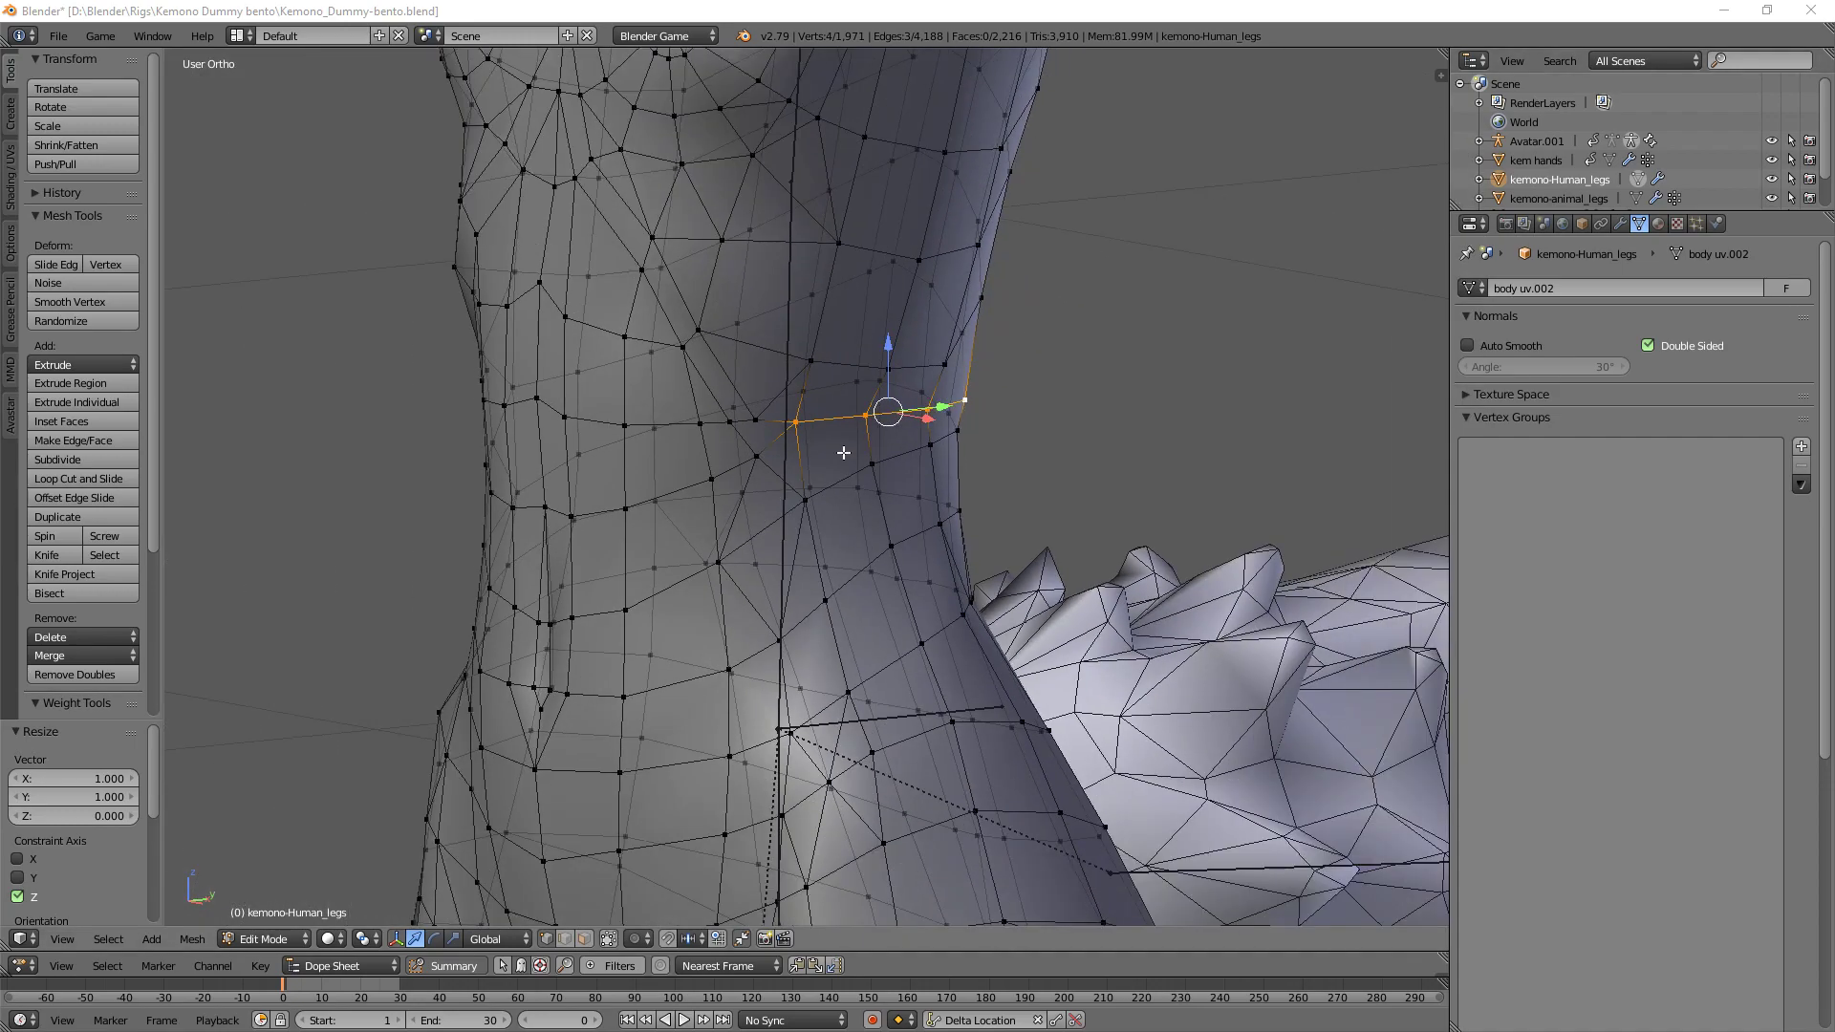
middle_click_drag(622, 479, 847, 508)
left_click_drag(1440, 58, 801, 86)
left_click(818, 938)
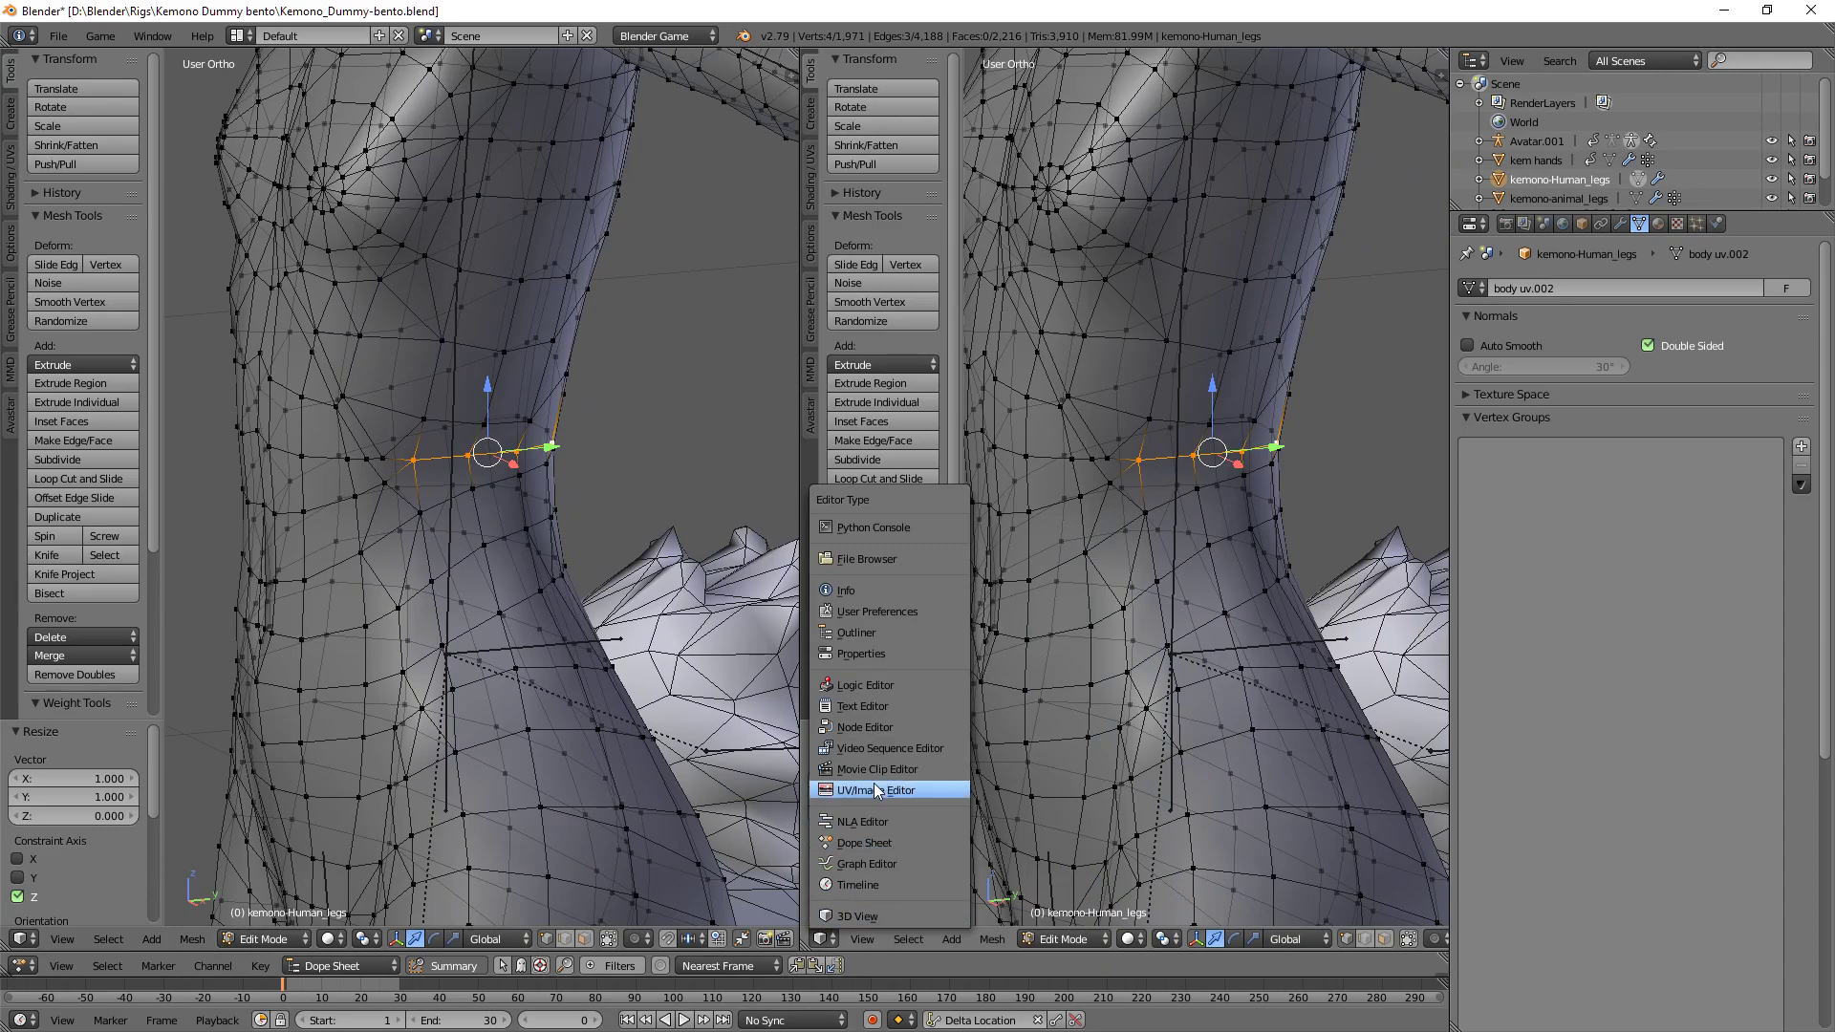
left_click(878, 790)
- Deselect the entire body mesh and limit selection to visible geometry
key("a")
key("a")
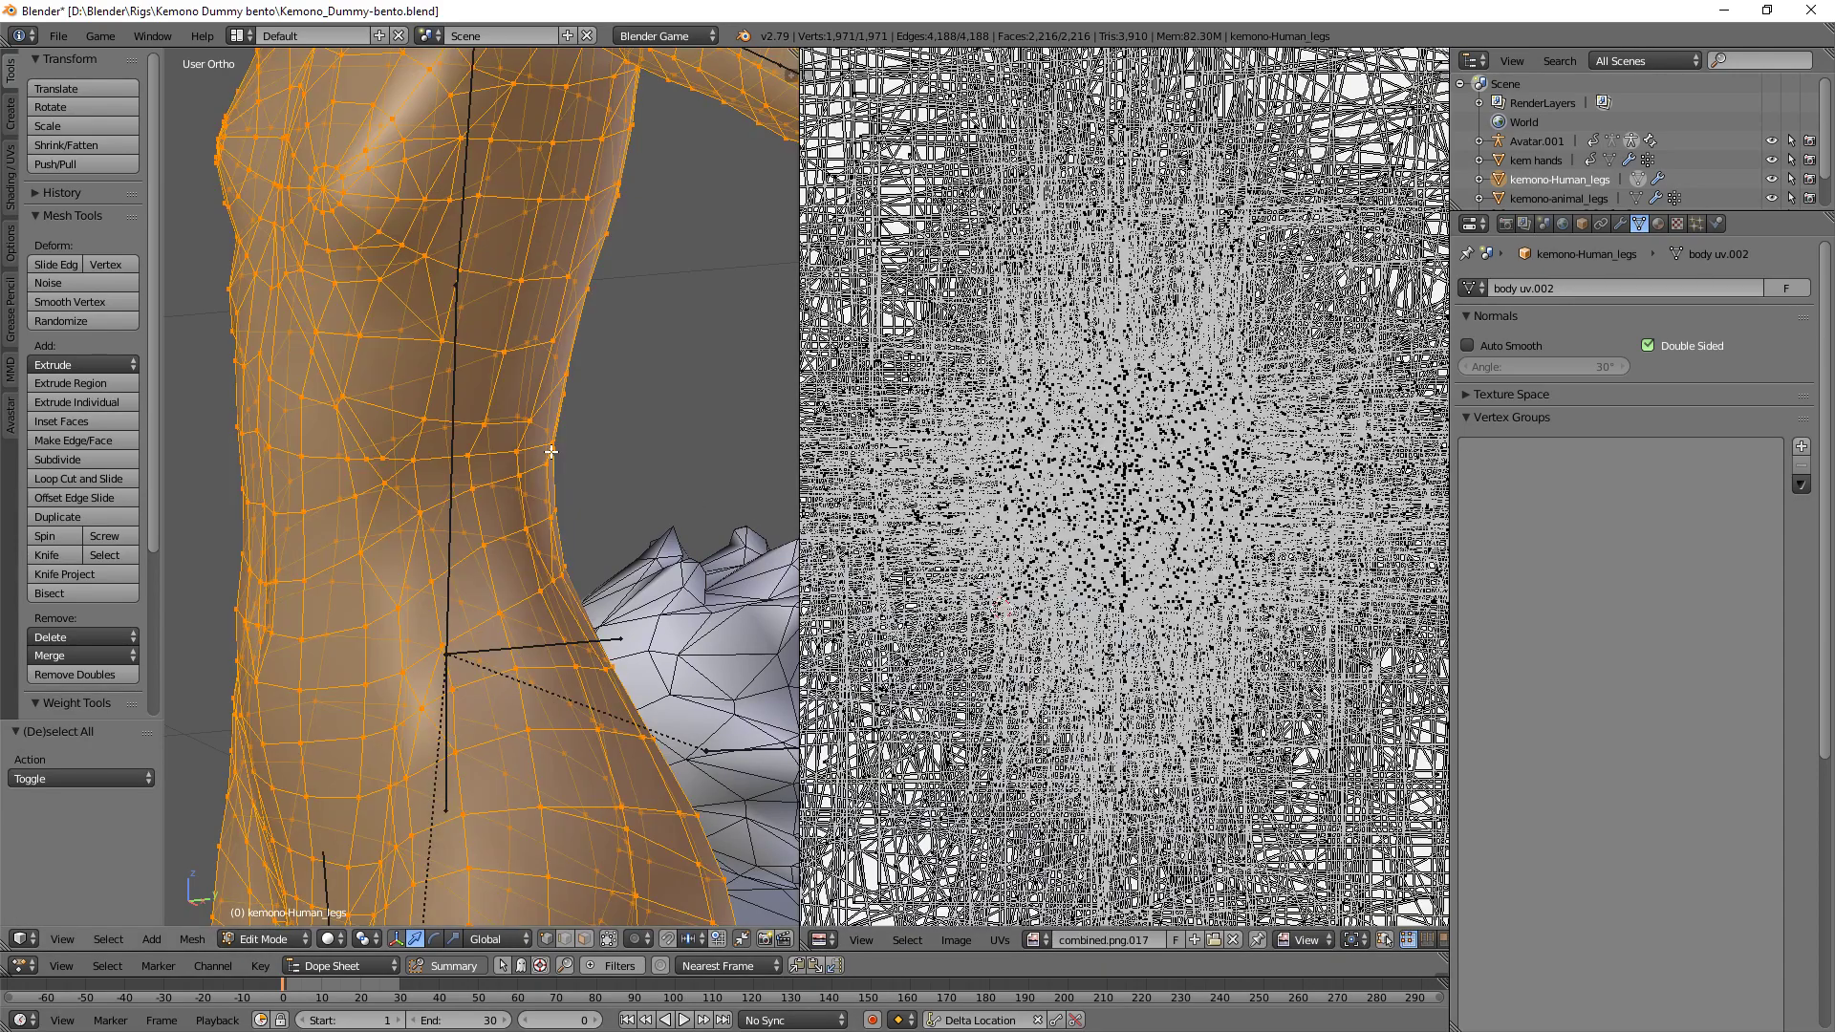
key("a")
middle_click_drag(500, 430, 539, 418)
key("a")
key("a")
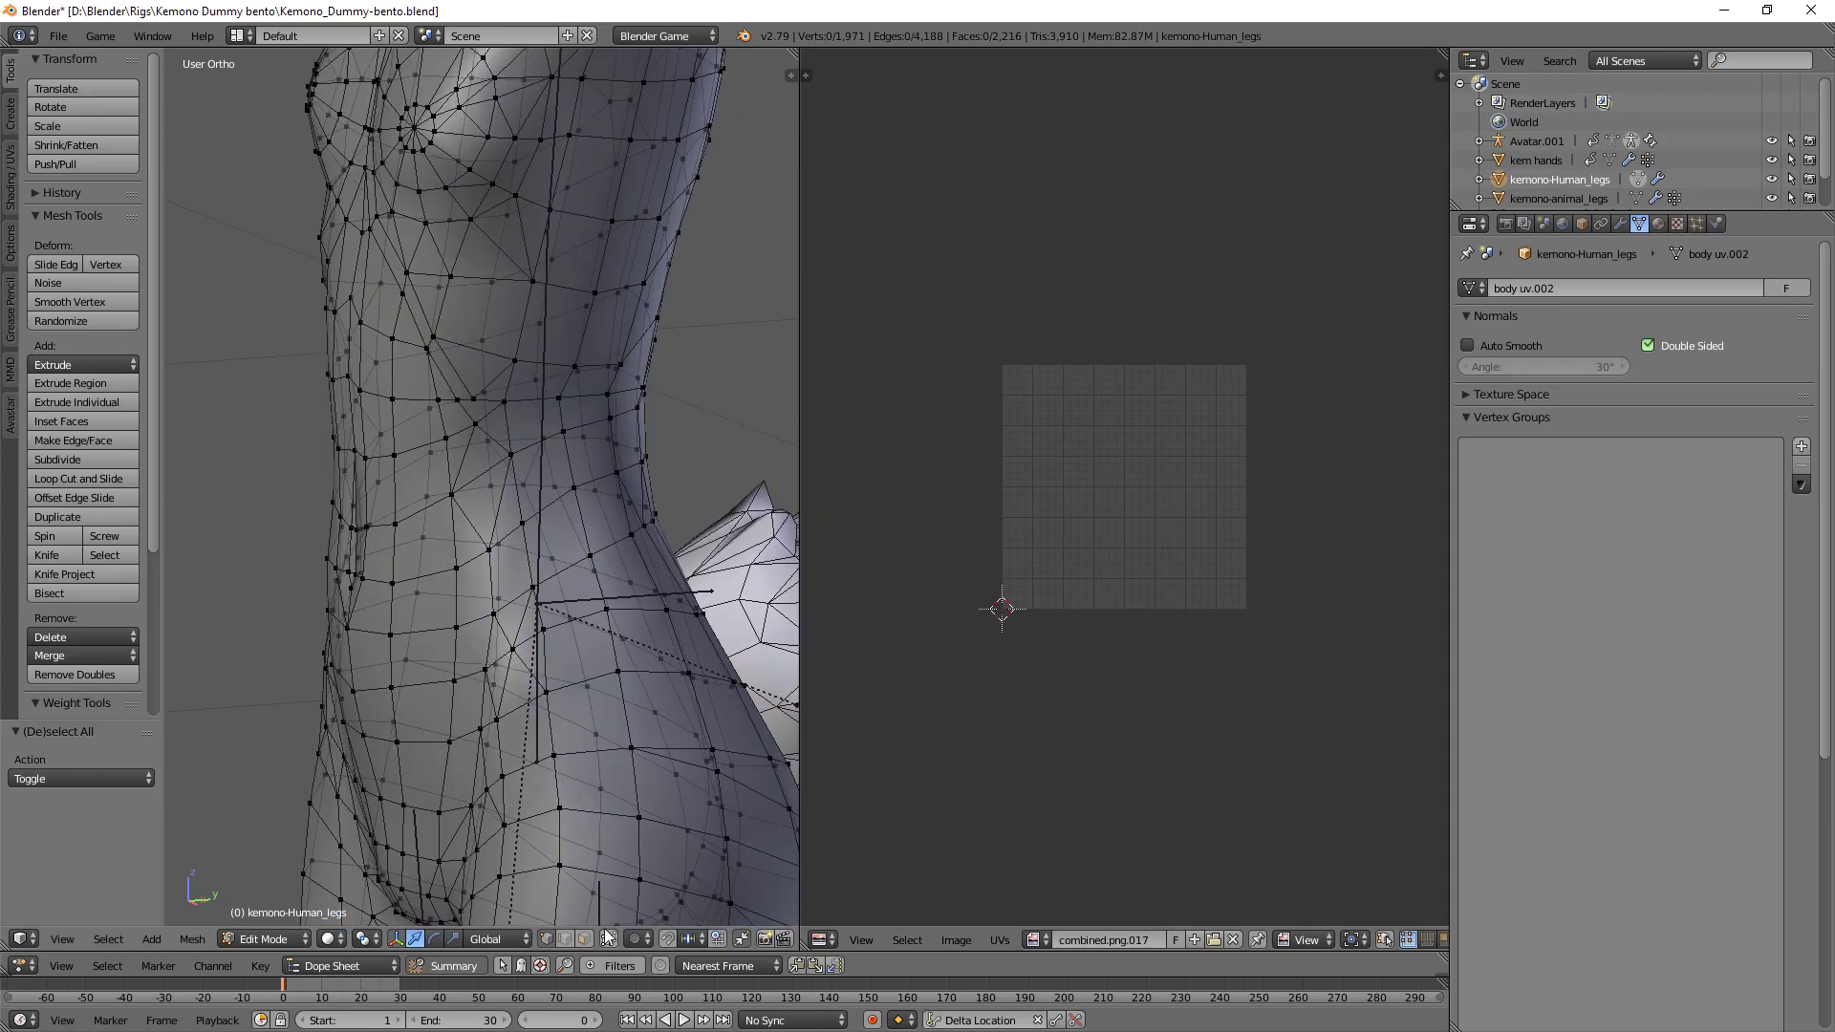
middle_click_drag(611, 920, 570, 919)
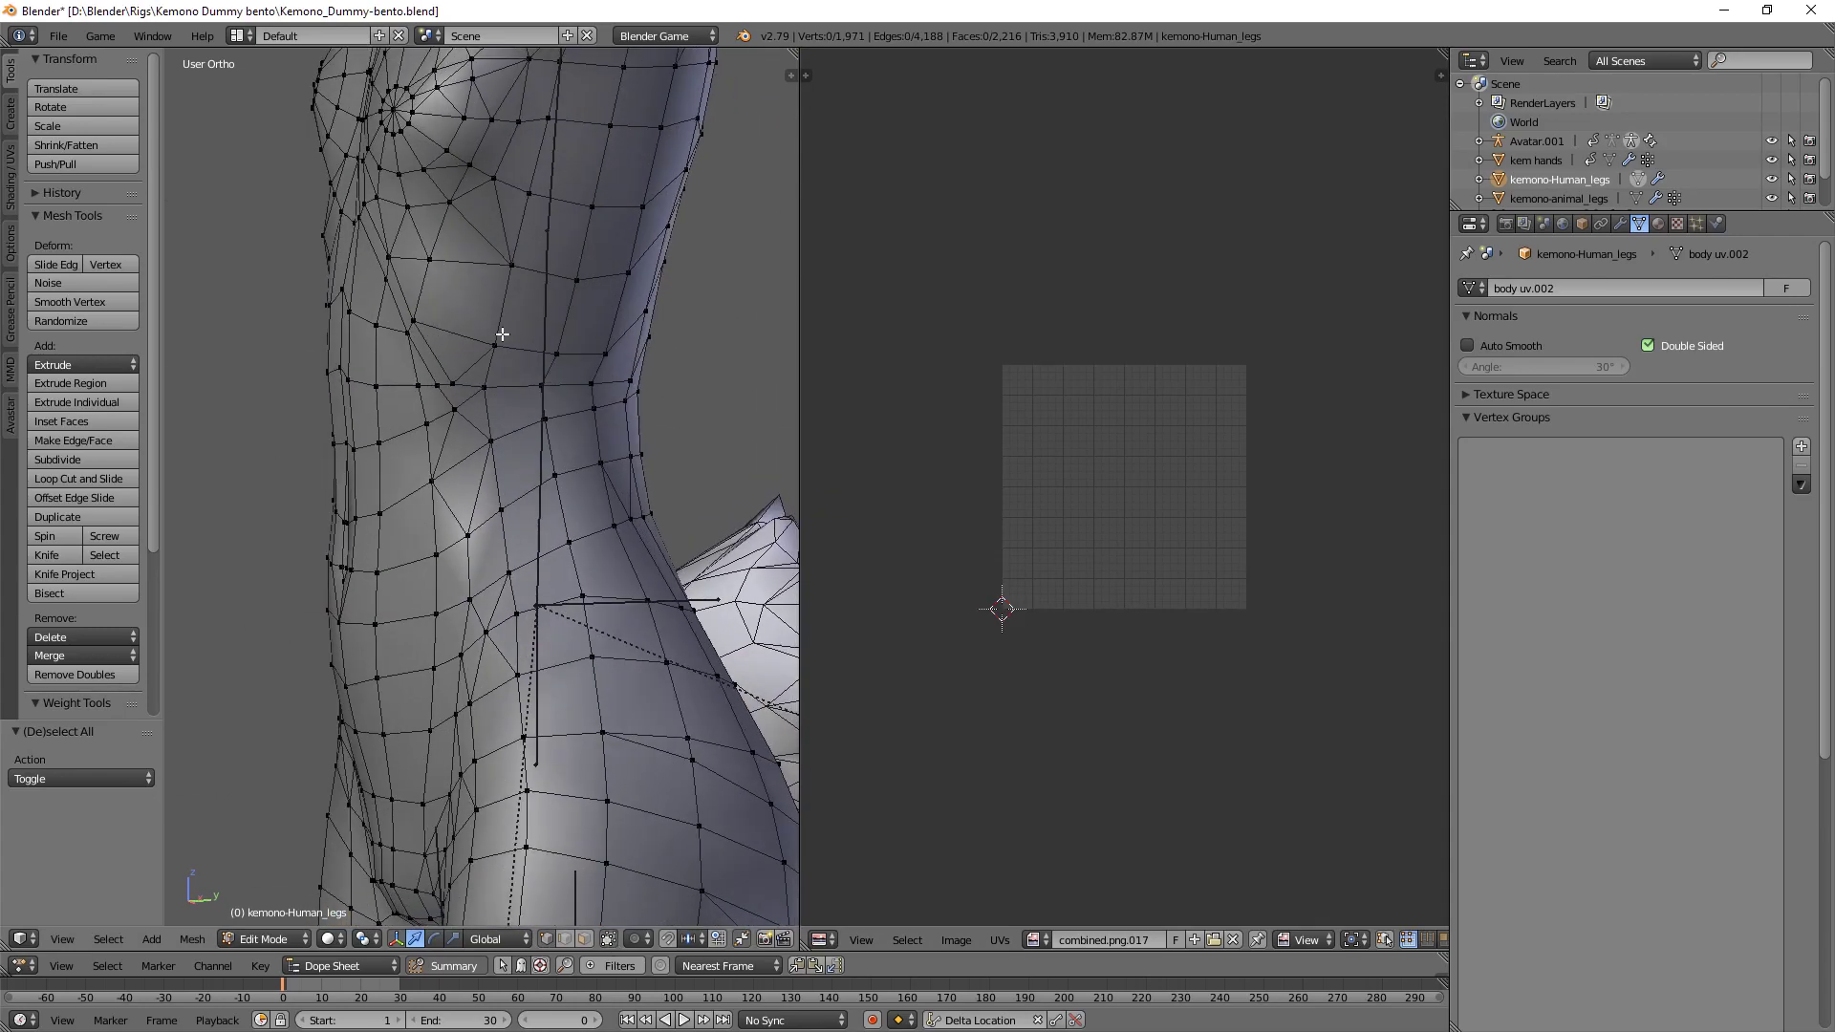
- Circle-select a patch of faces down the side of the waist in face select mode, and unwrap it
left_click(584, 939)
key("c")
scroll(552, 284, "down", 5)
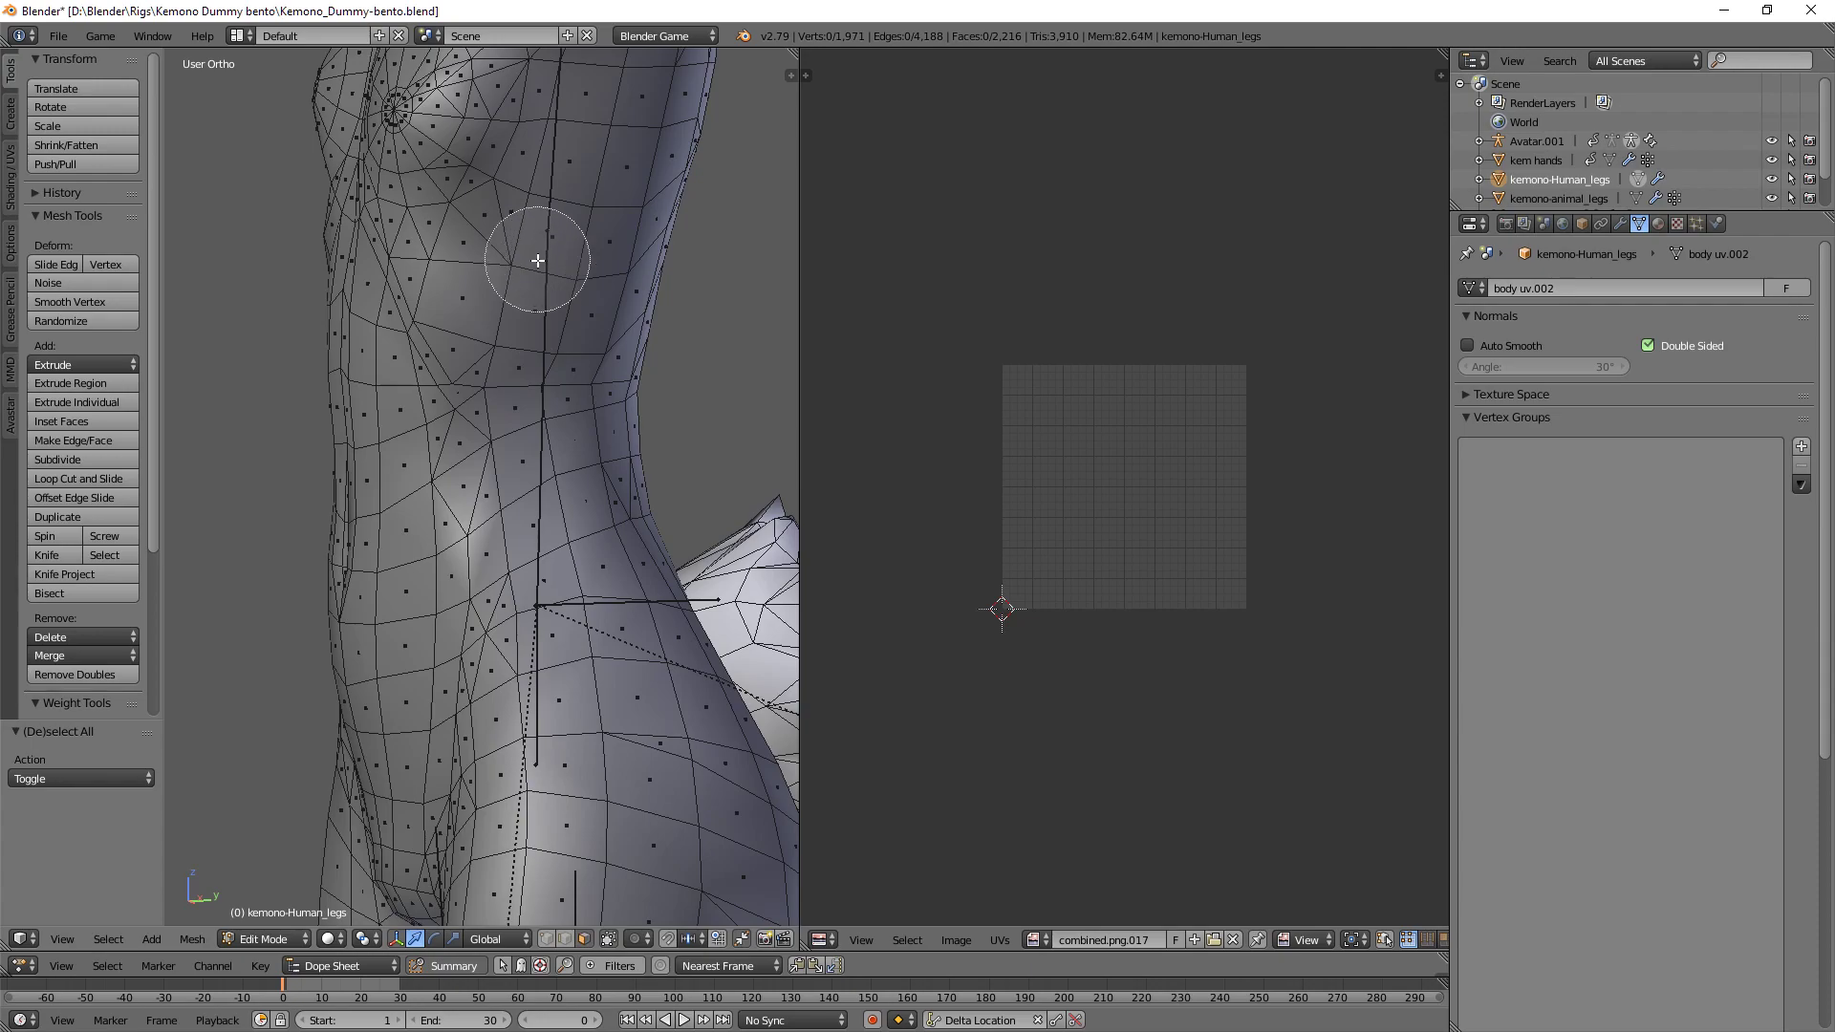
left_click_drag(551, 284, 554, 526)
key("Escape")
key("u")
left_click(571, 449)
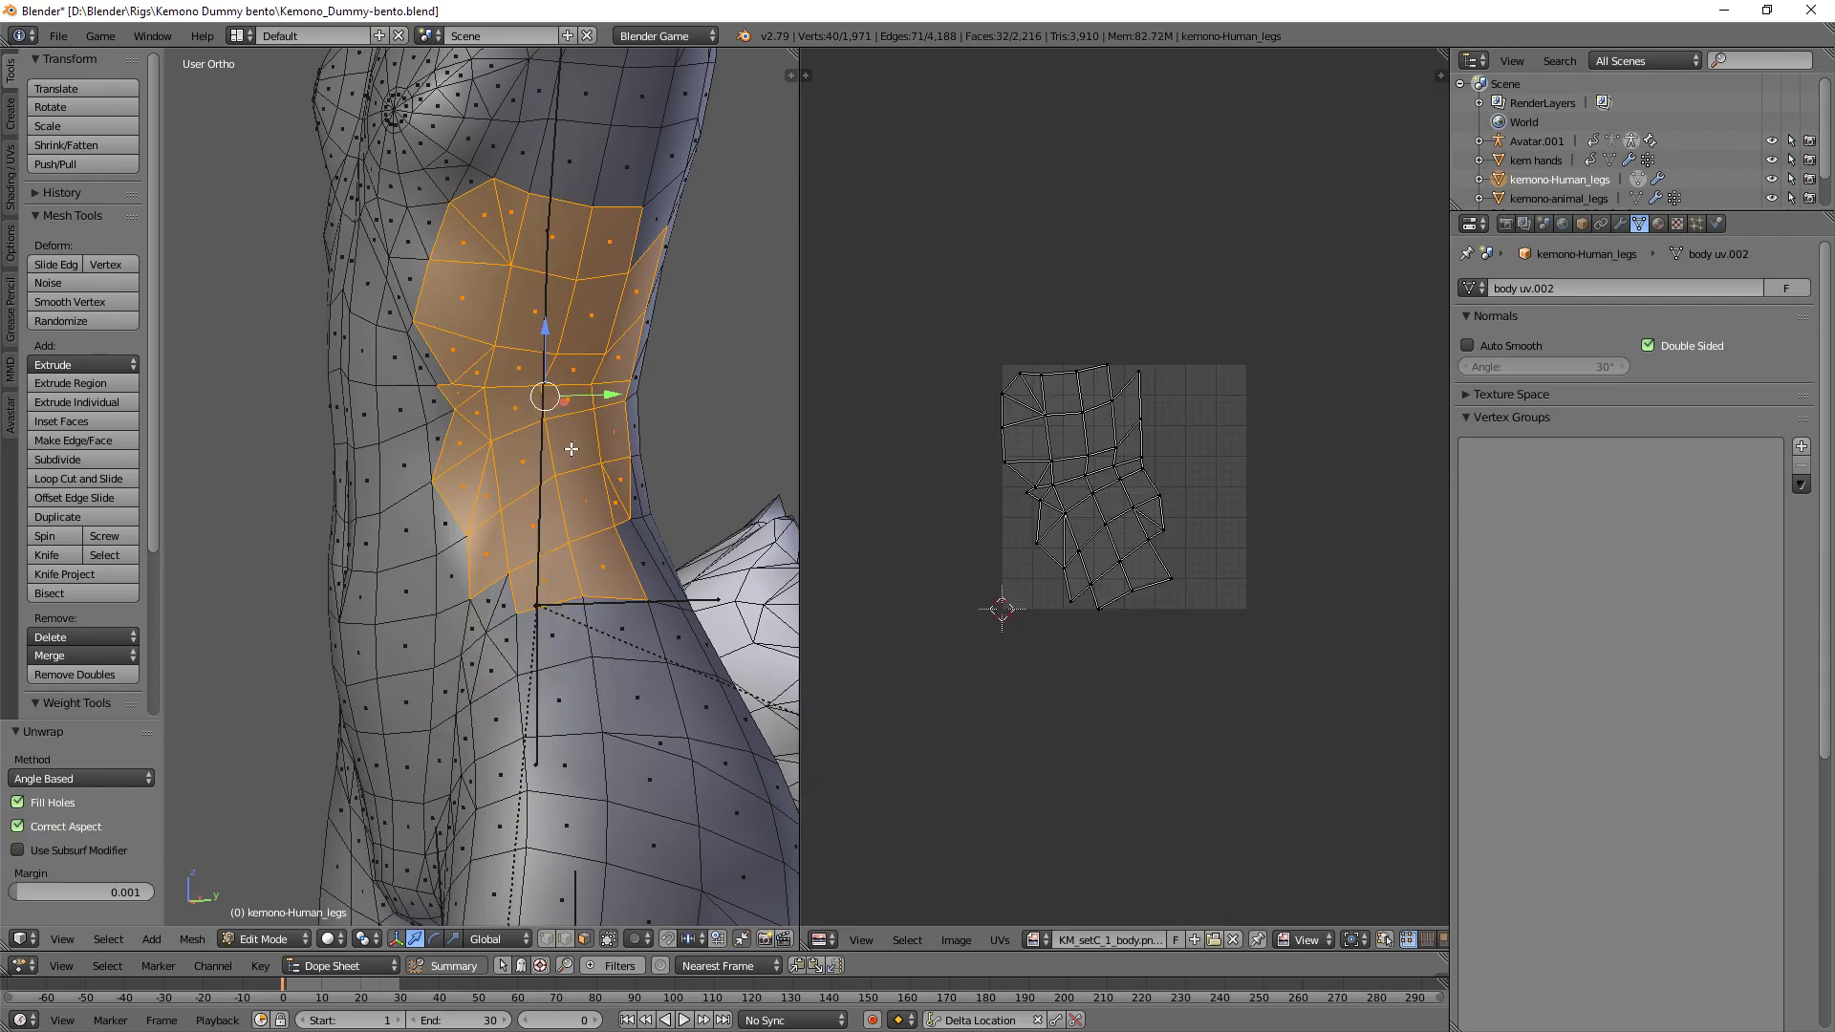
- Deselect all UVs, then select the top row of the waist UV island and flatten it with a Y scale of 0
scroll(1156, 462, "up", 3)
key("a")
key("a")
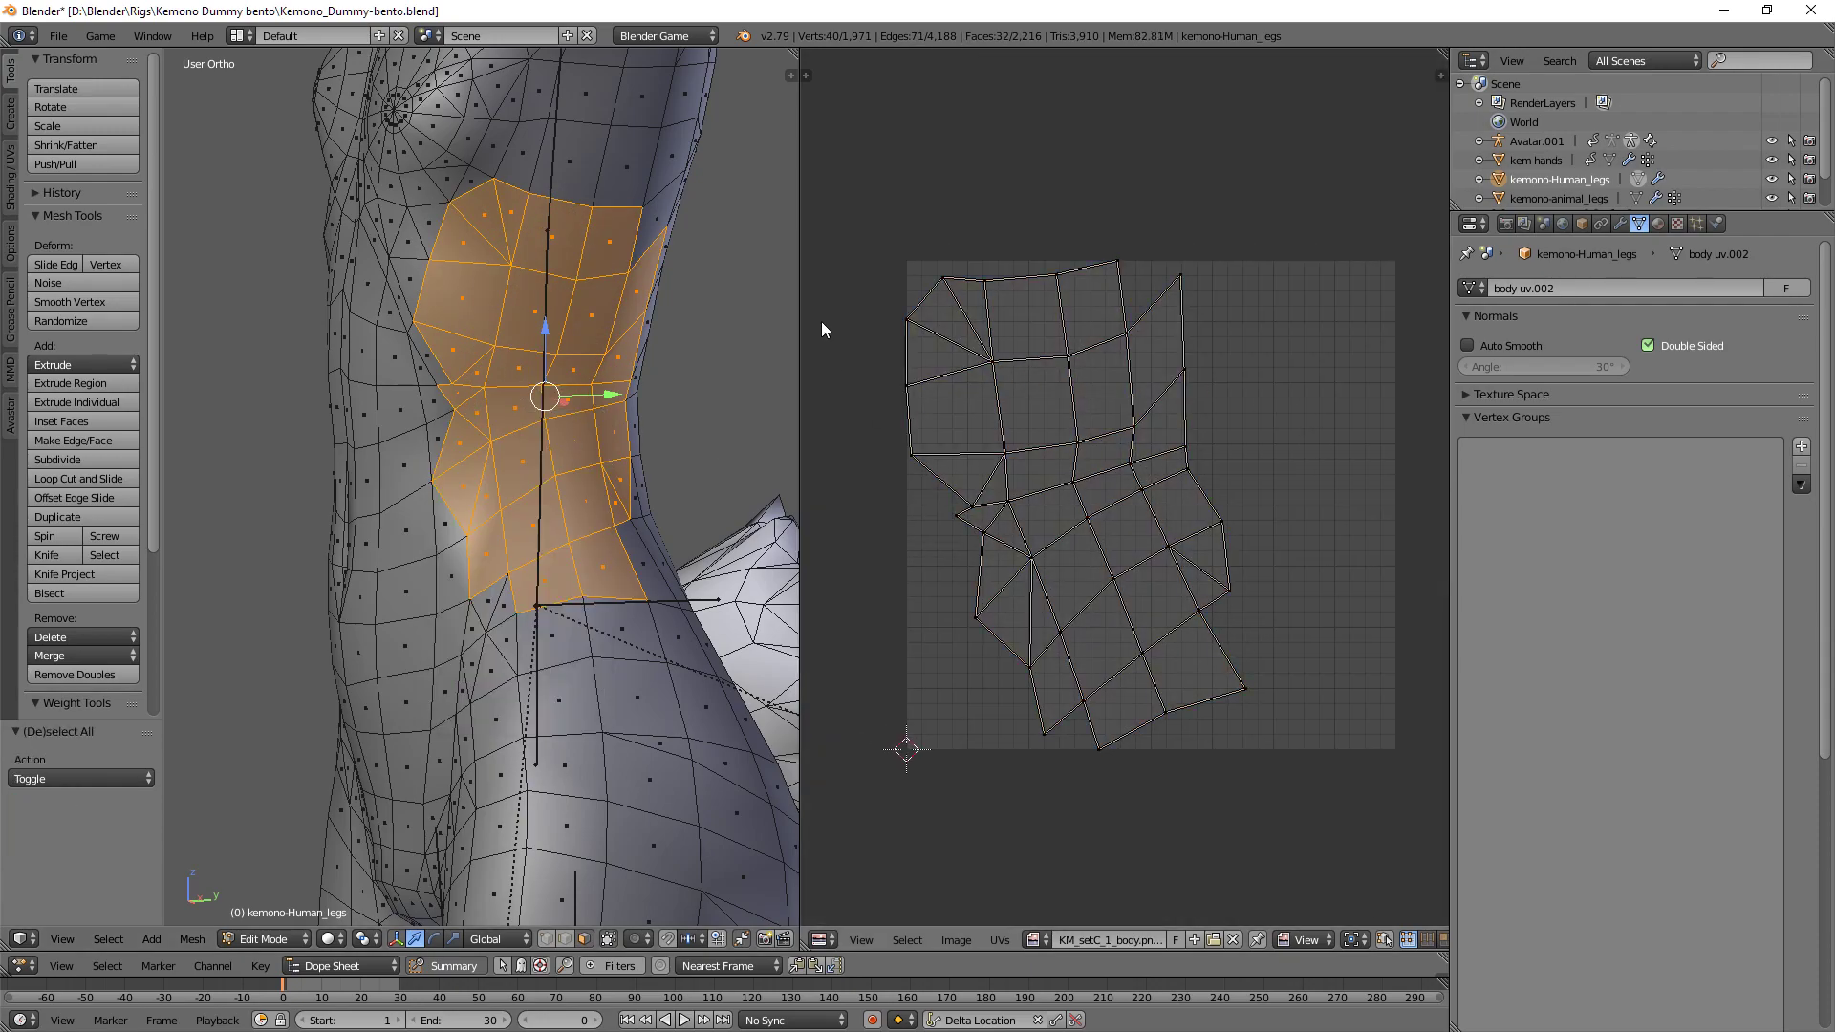
right_click(996, 278, "alt")
key("s")
key("y")
key("0")
key("Return")
- Flatten the island's second UV row with a Y scale of 0 and add its leftmost vertex to the selection
scroll(1008, 346, "up", 2)
scroll(1000, 347, "down", 2)
right_click(1083, 361, "alt")
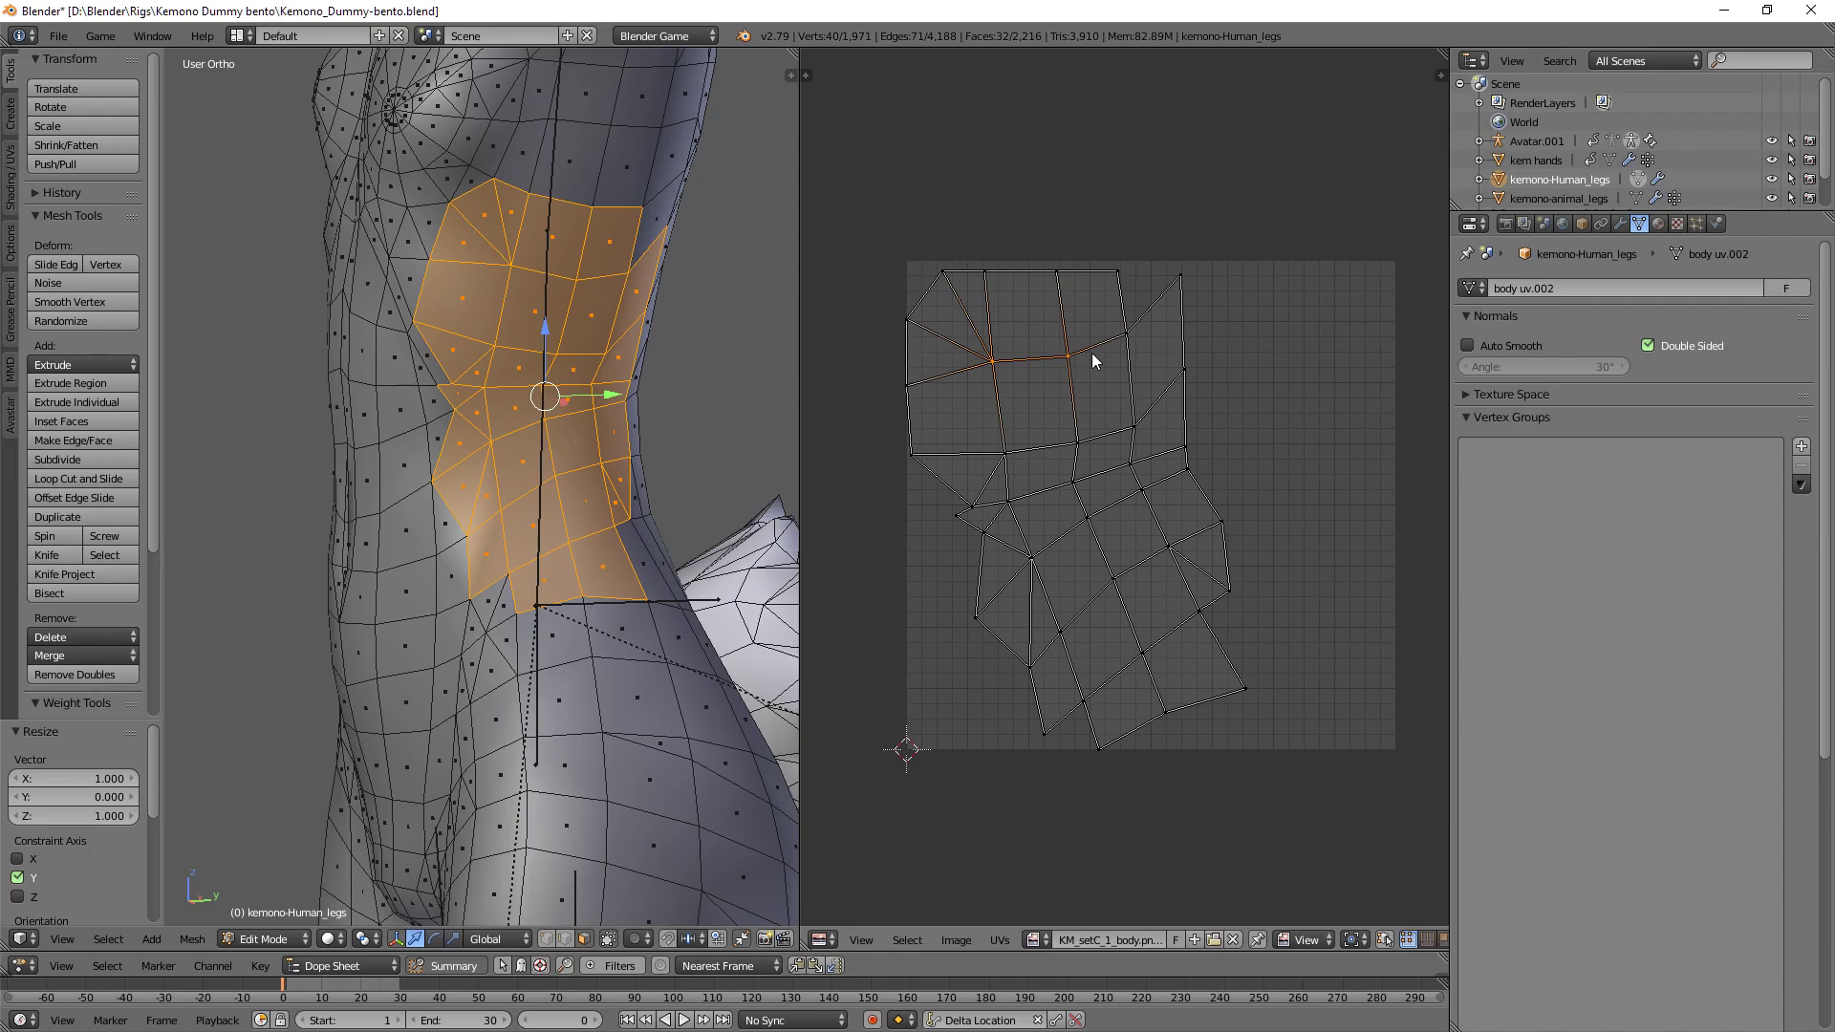
key("s")
key("y")
key("0")
key("Return")
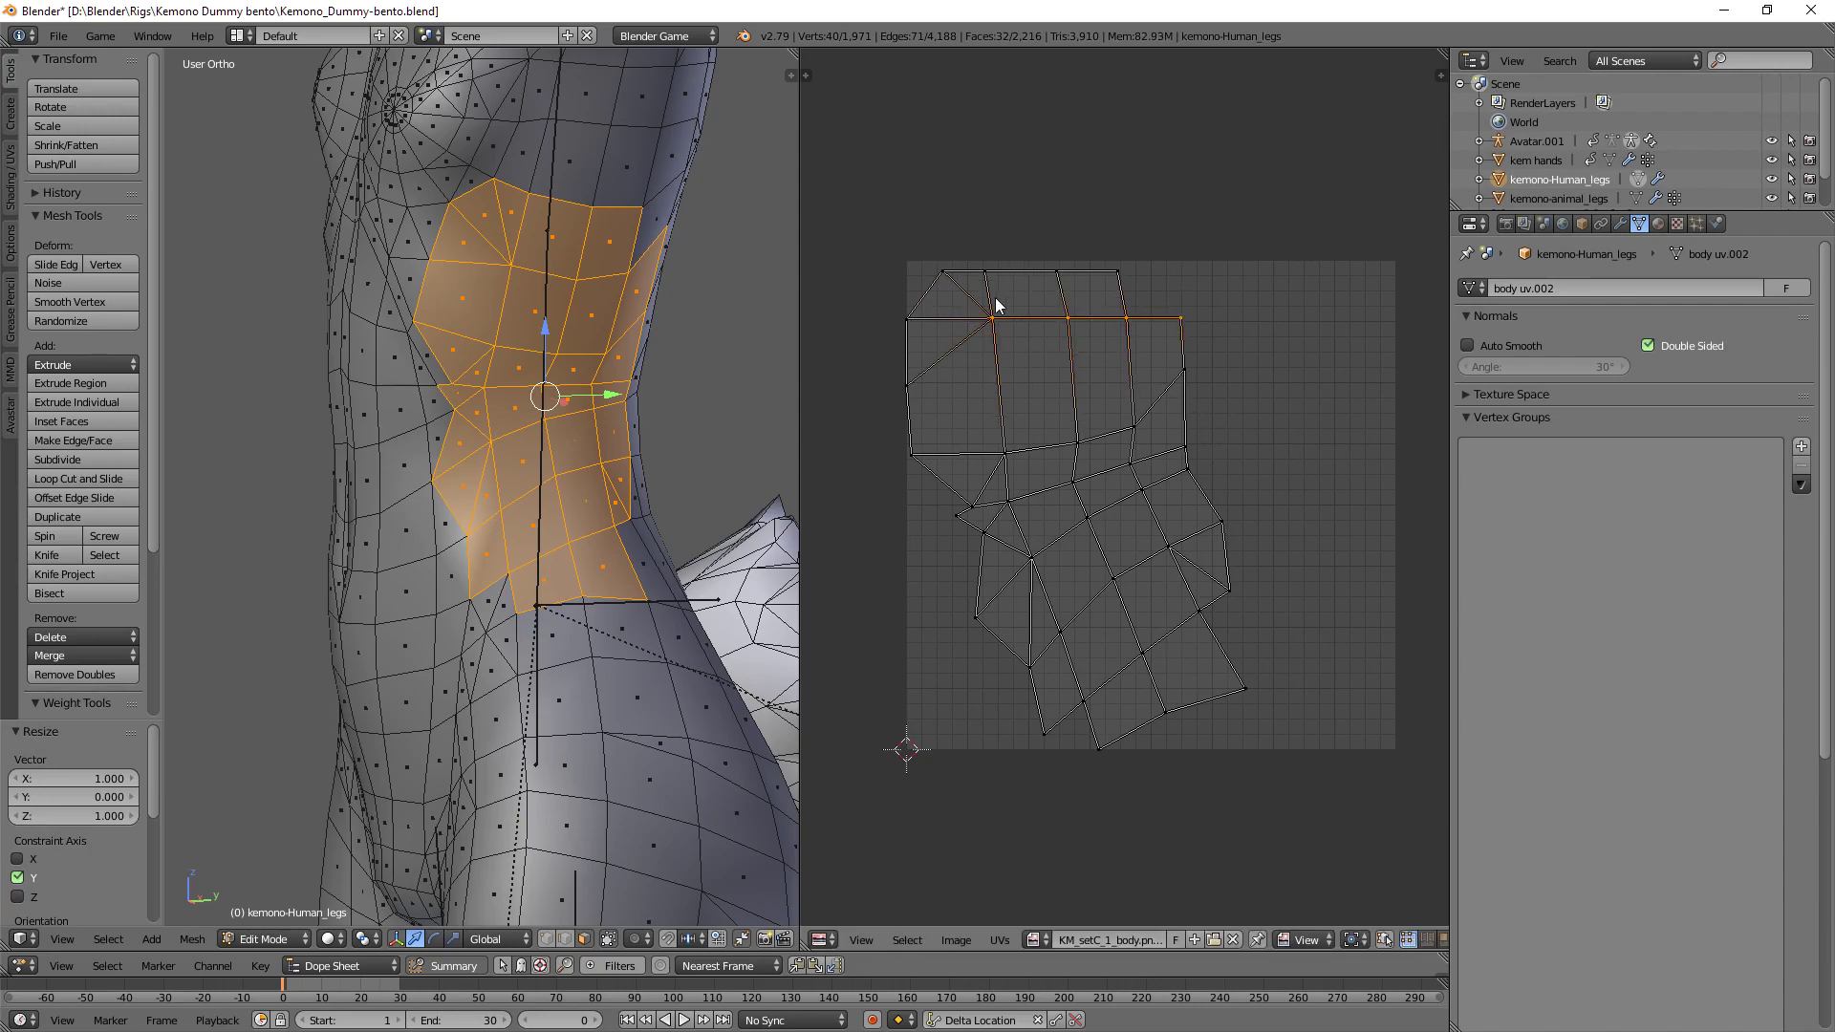
scroll(986, 310, "up", 1)
middle_click_drag(986, 310, 1027, 321)
right_click(889, 285, "shift")
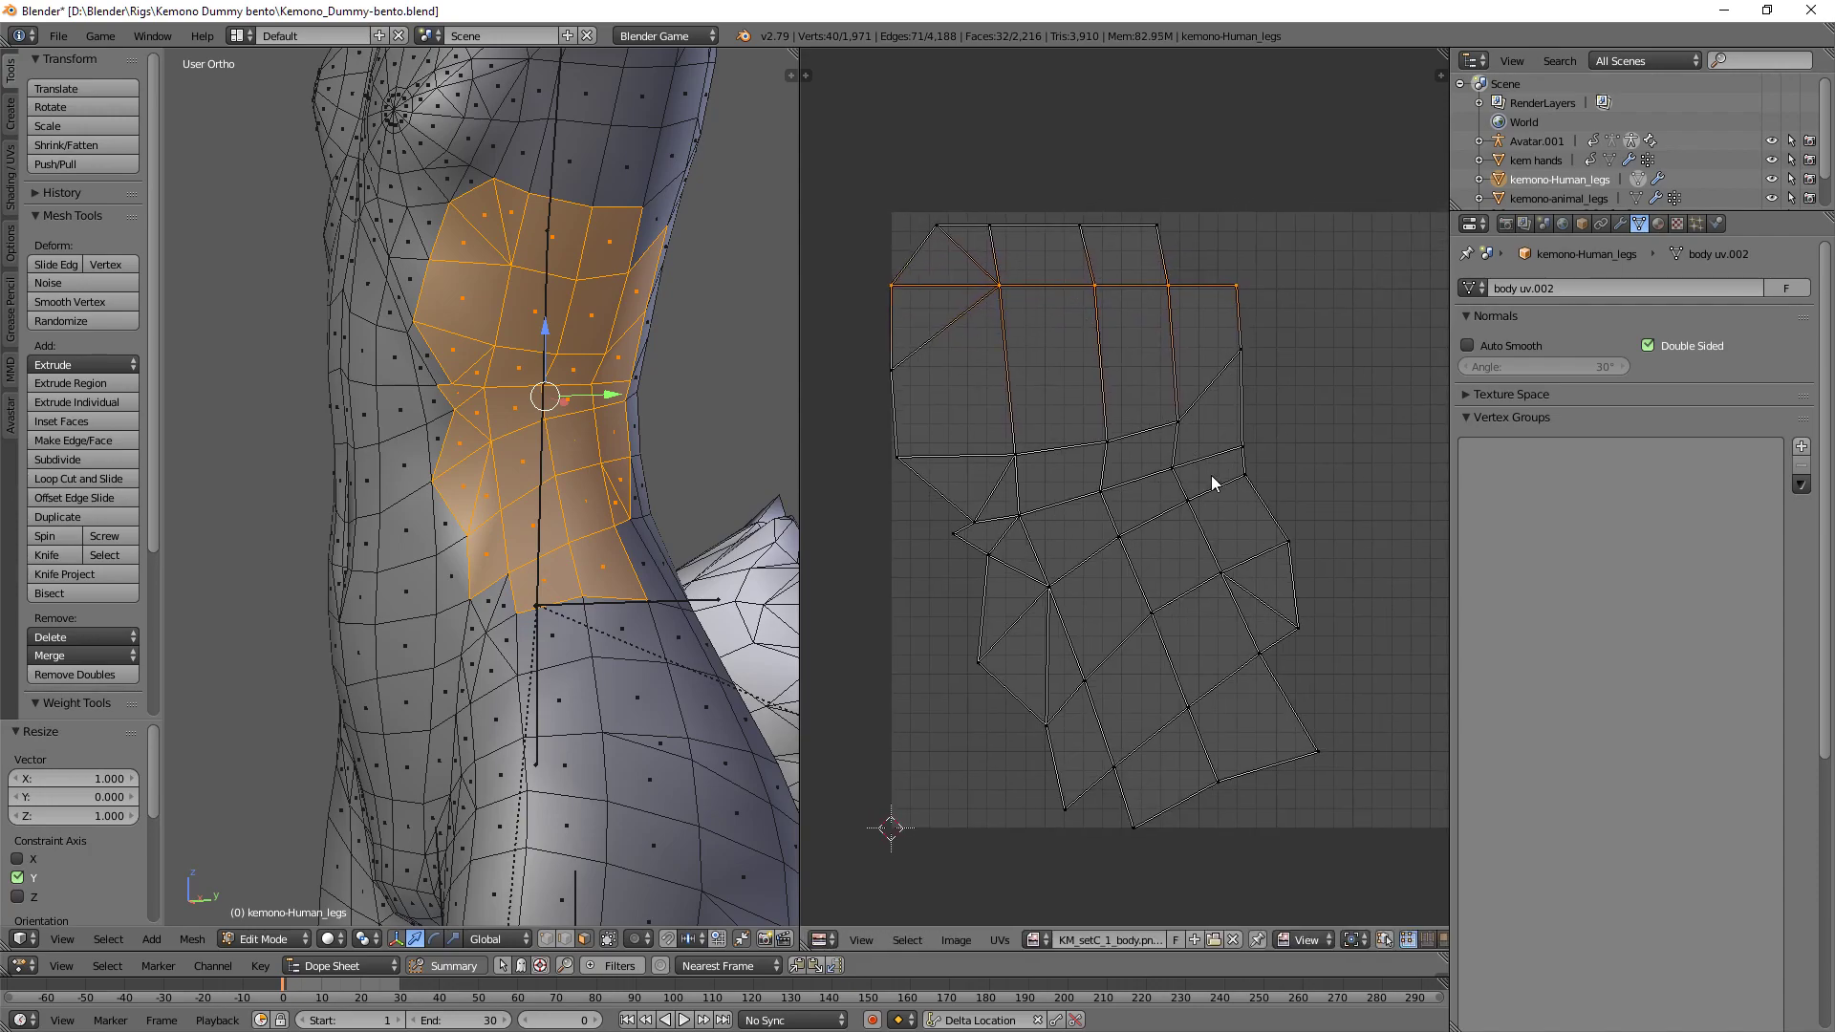
- Select the third UV row from the top and flatten it with a Y scale of 0
right_click(893, 449, "alt")
key("s")
key("y")
key("0")
key("Return")
- Select the vertices of the fourth UV row and flatten them with a Y scale of 0
right_click(975, 524)
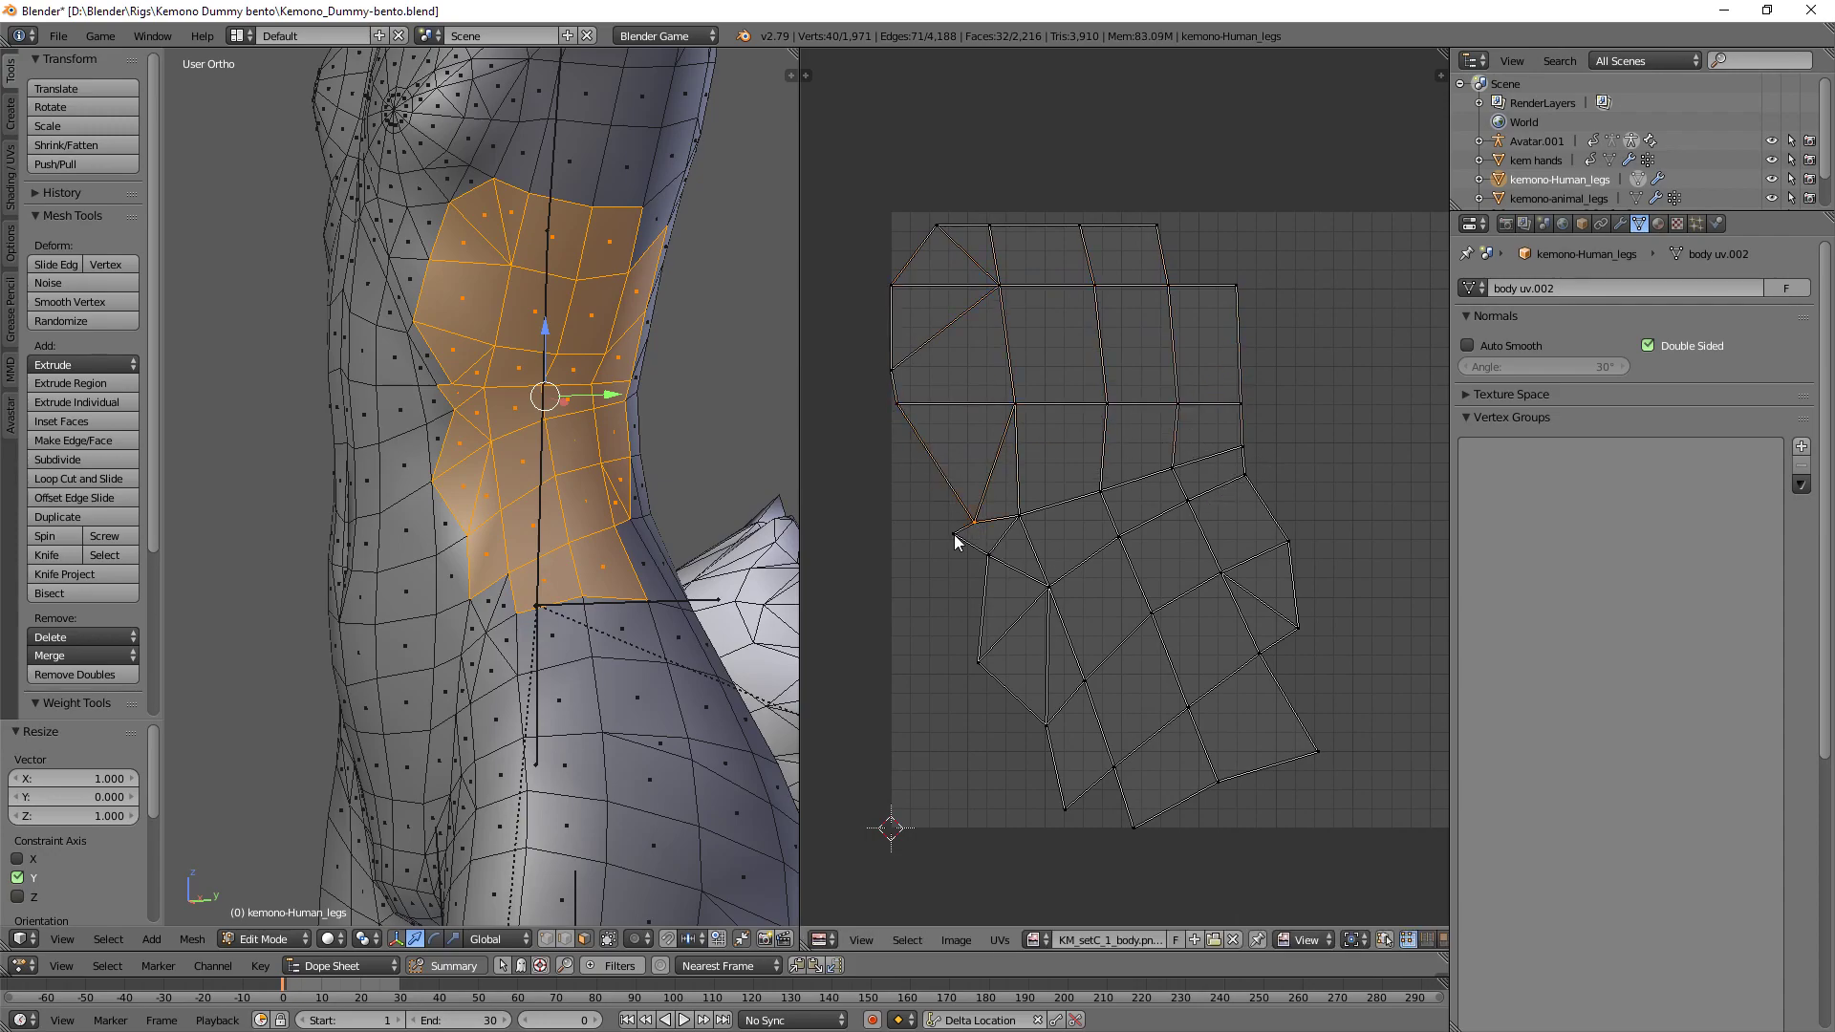
right_click(1185, 456, "shift")
key("s")
key("y")
key("0")
key("Return")
- Select the fifth UV row and straighten it horizontally with a Y scale of 0
right_click(1040, 568, "alt")
key("s")
key("y")
key("0")
key("Return")
- Flatten the sixth UV row with a Y scale of 0 and select the slanted row below it
key("a")
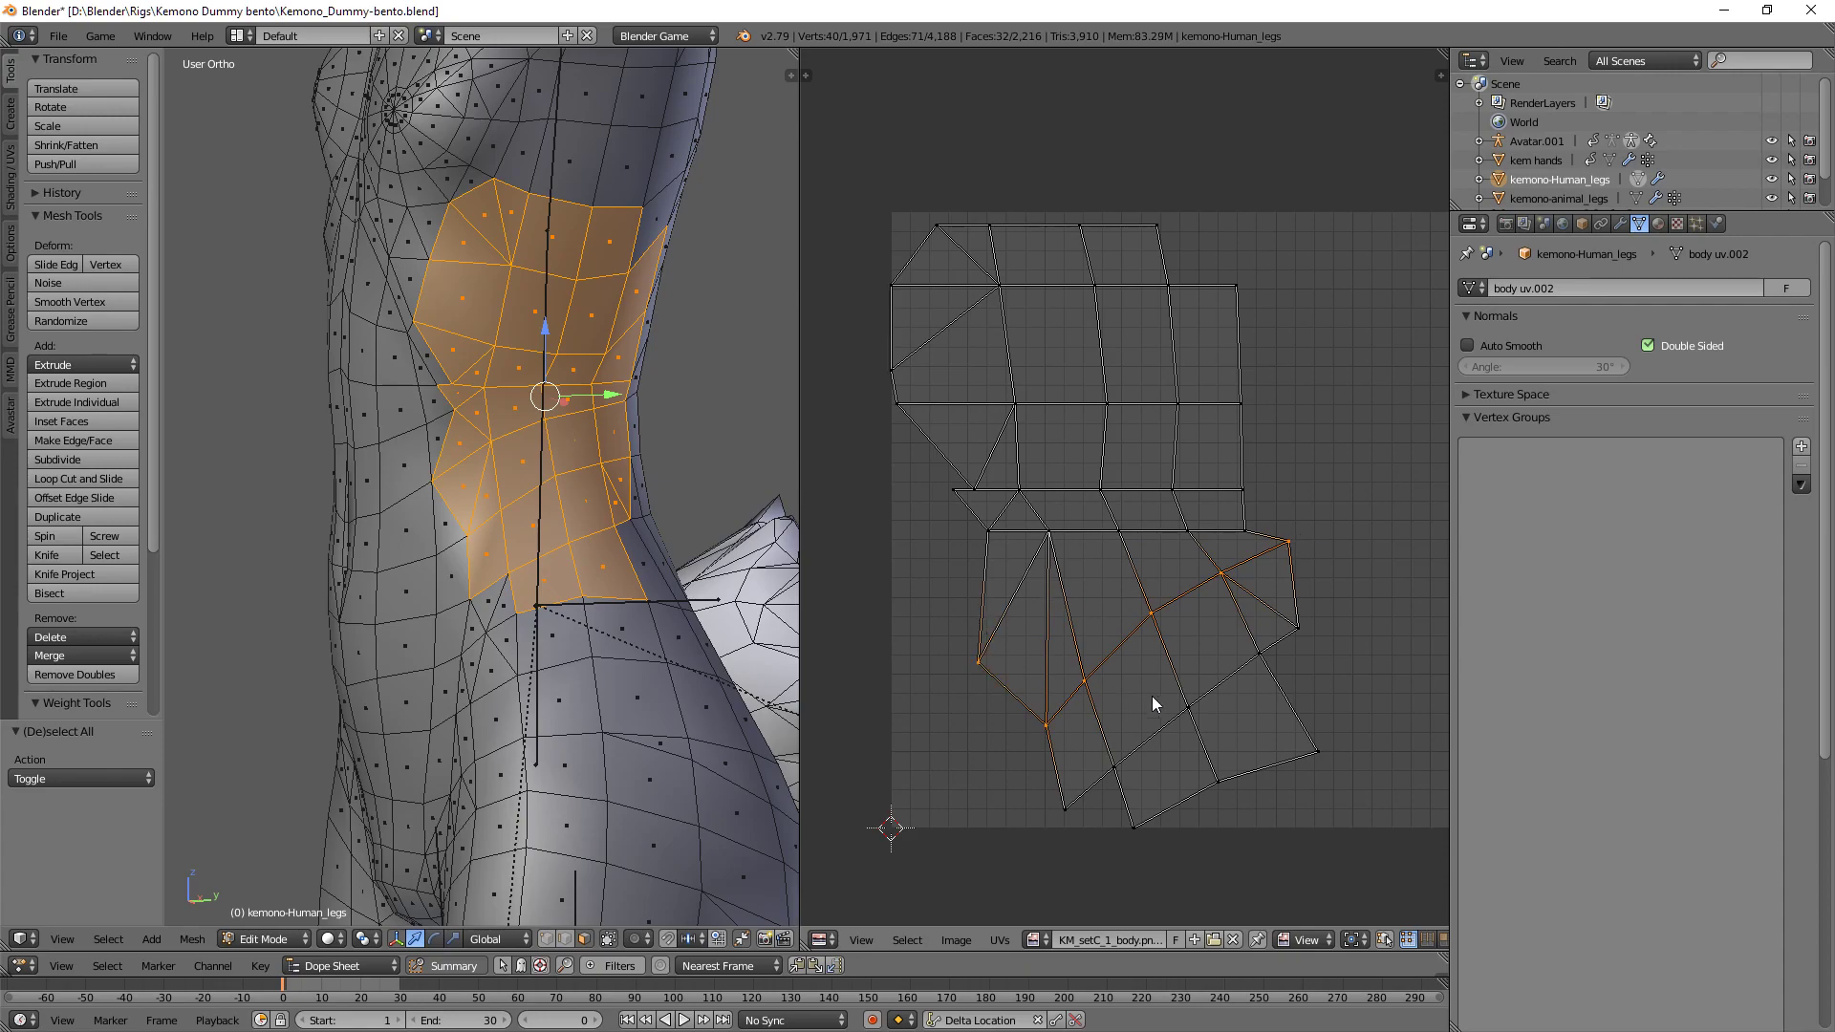
key("s")
key("y")
key("0")
key("Return")
right_click(1162, 737, "alt")
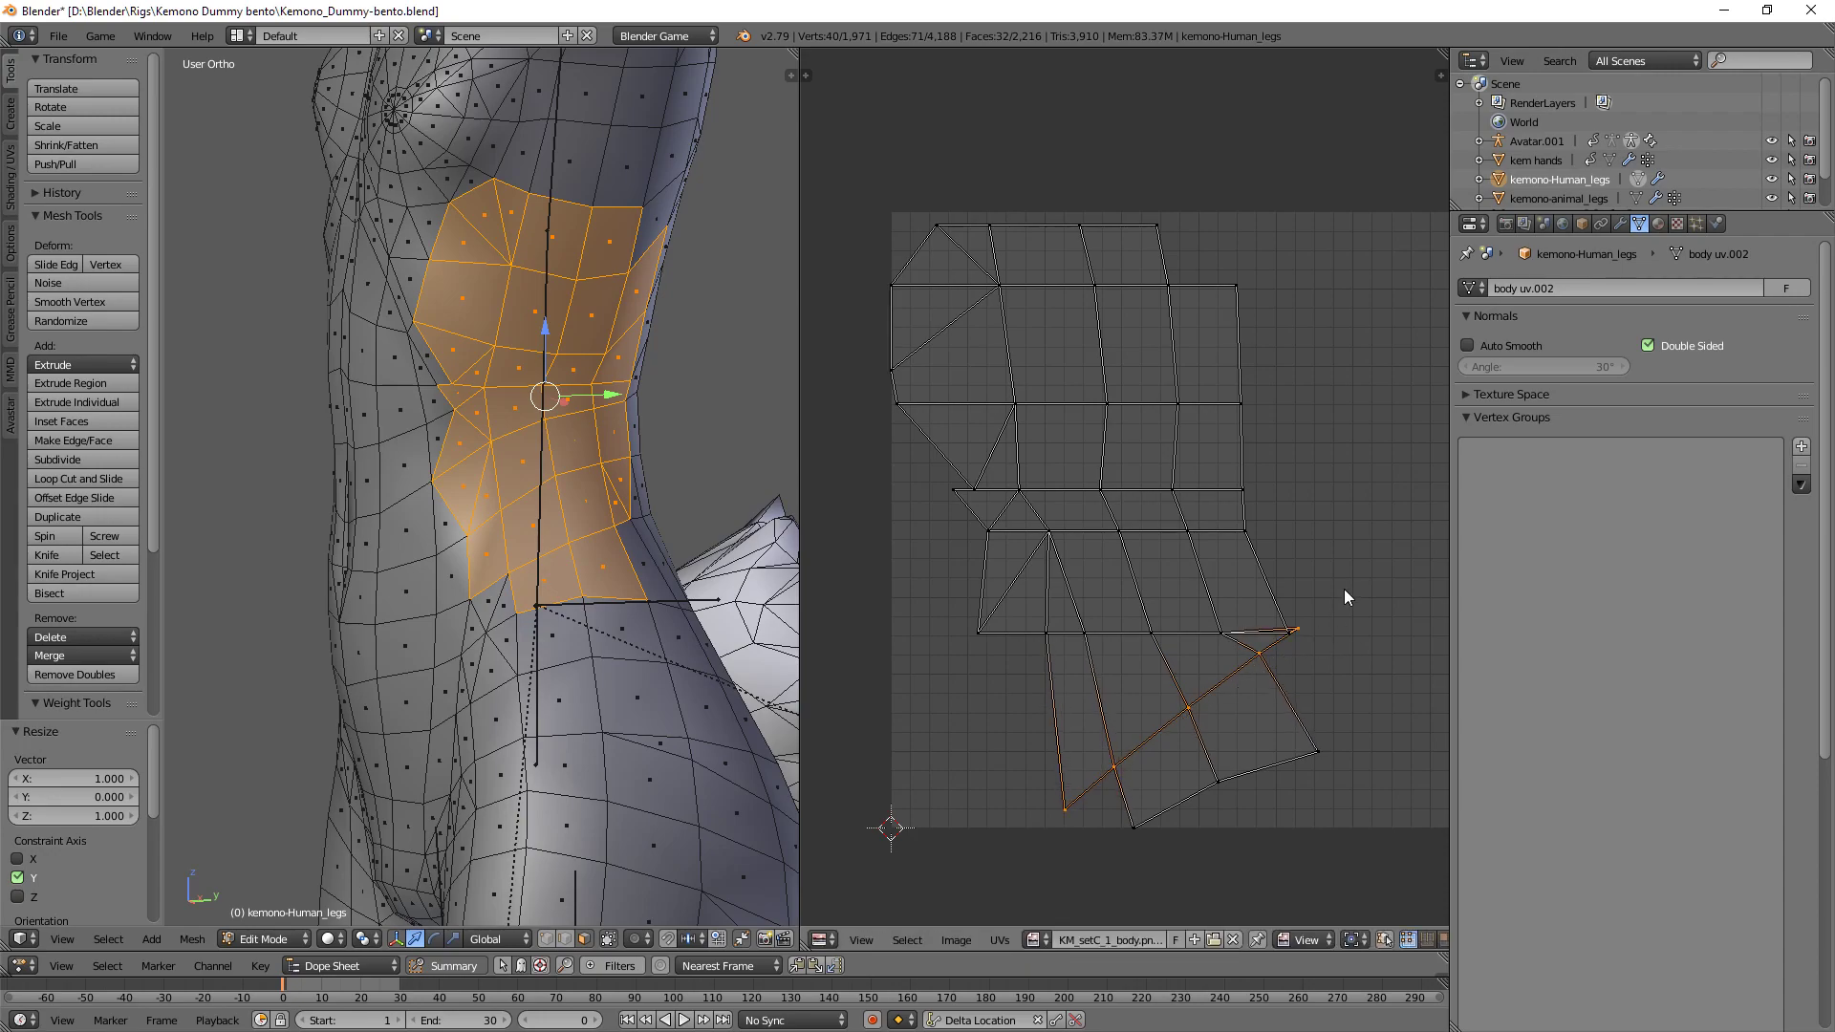
- Try scaling the selected UV row along X and look through the available UV Mirror and Weld/Align commands
key("s")
key("x")
left_click(1346, 592)
middle_click_drag(1344, 589, 1298, 573)
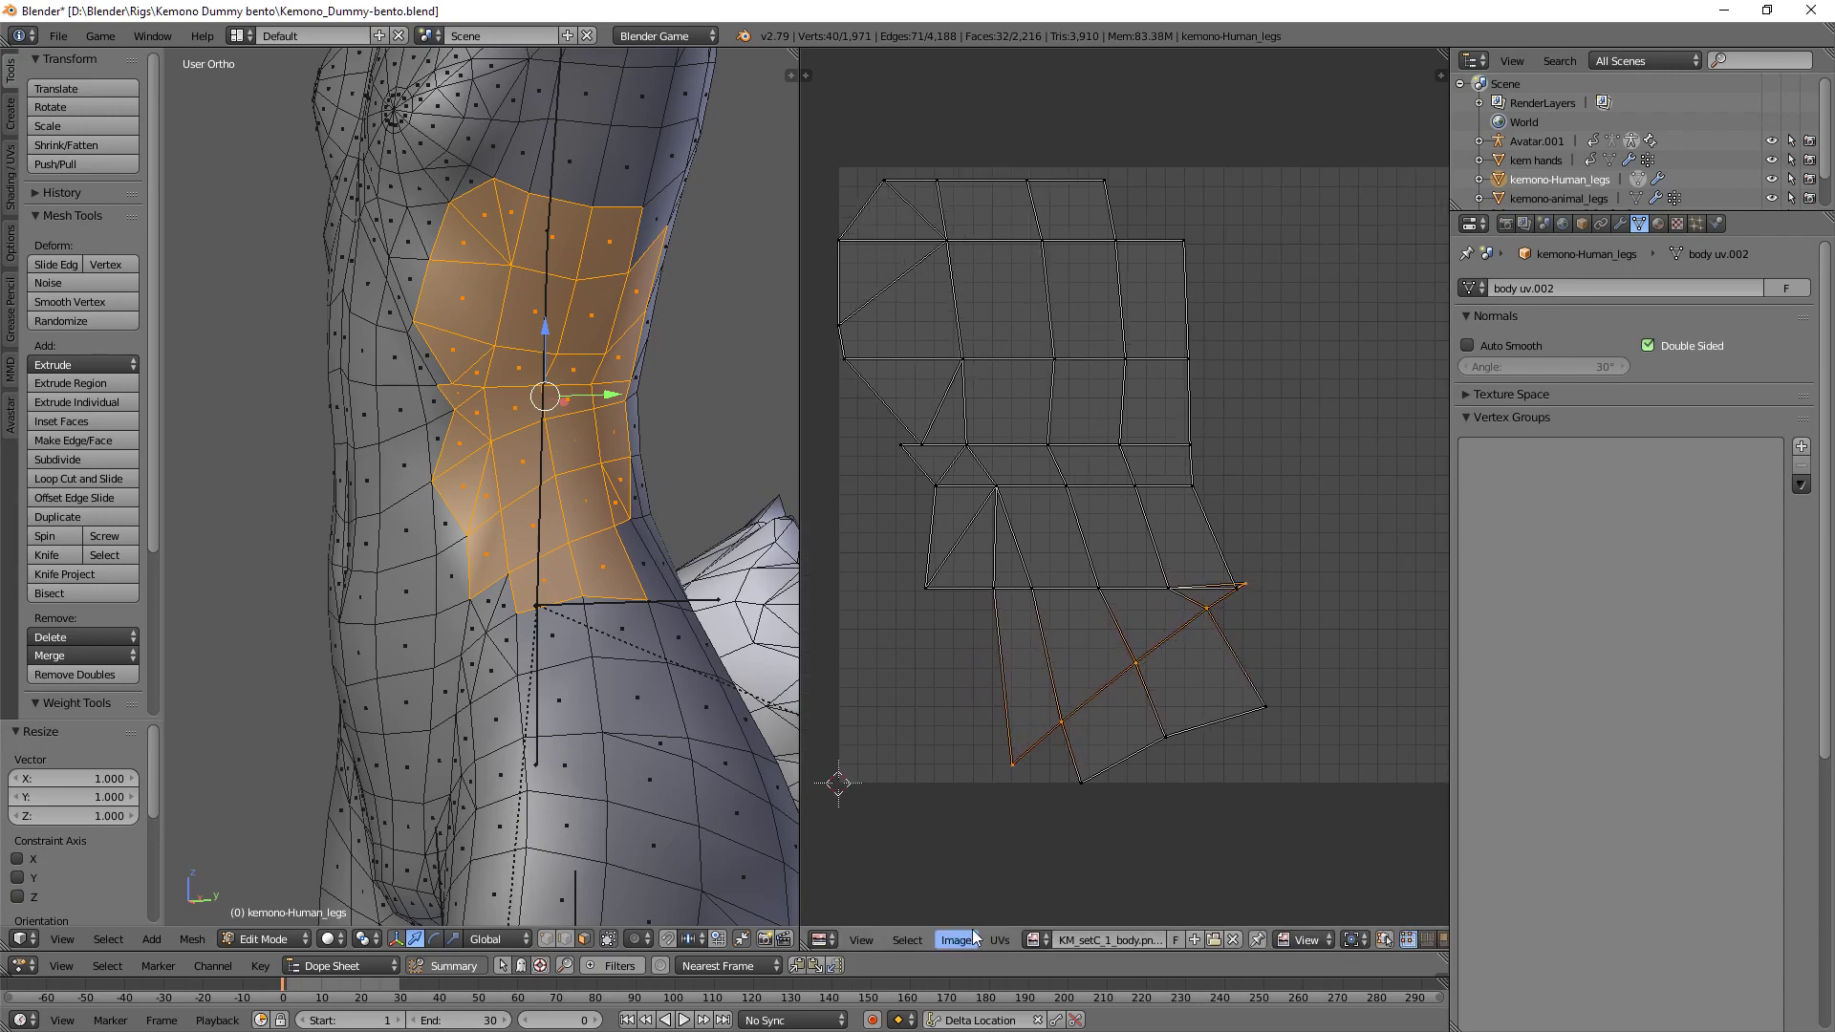
left_click(1011, 943)
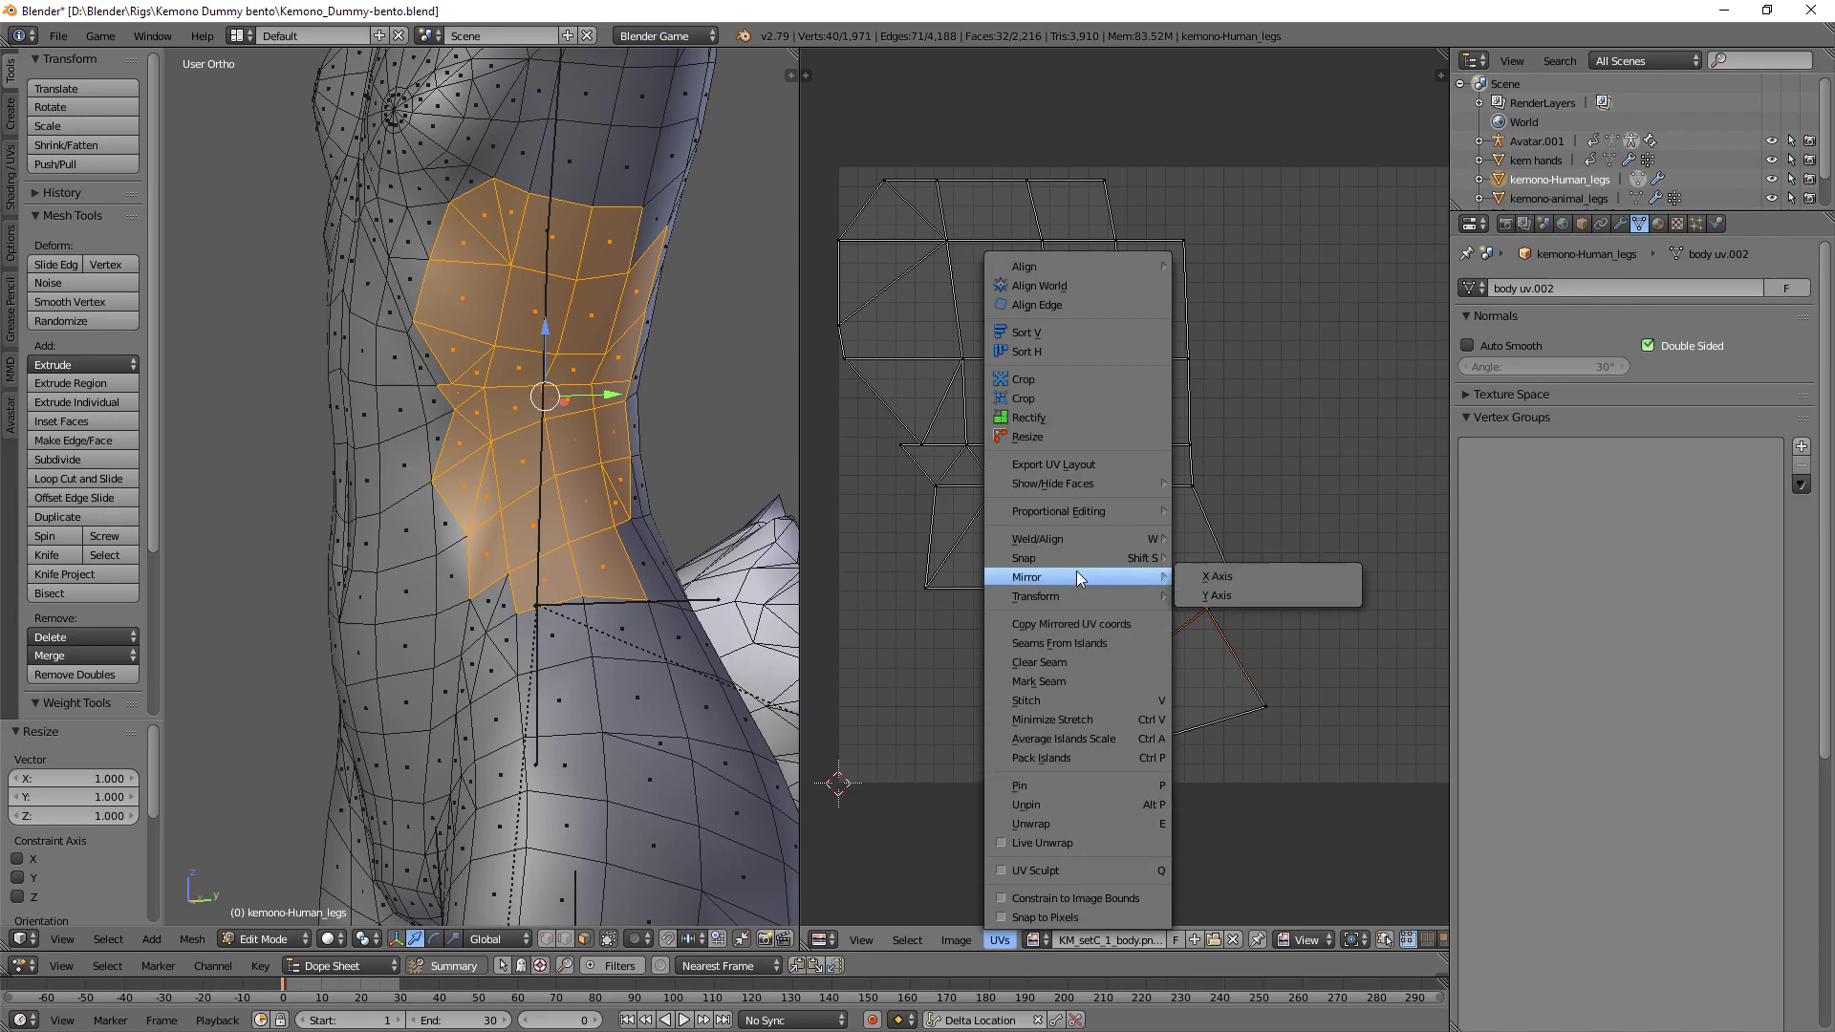
mouse_move(1093, 538)
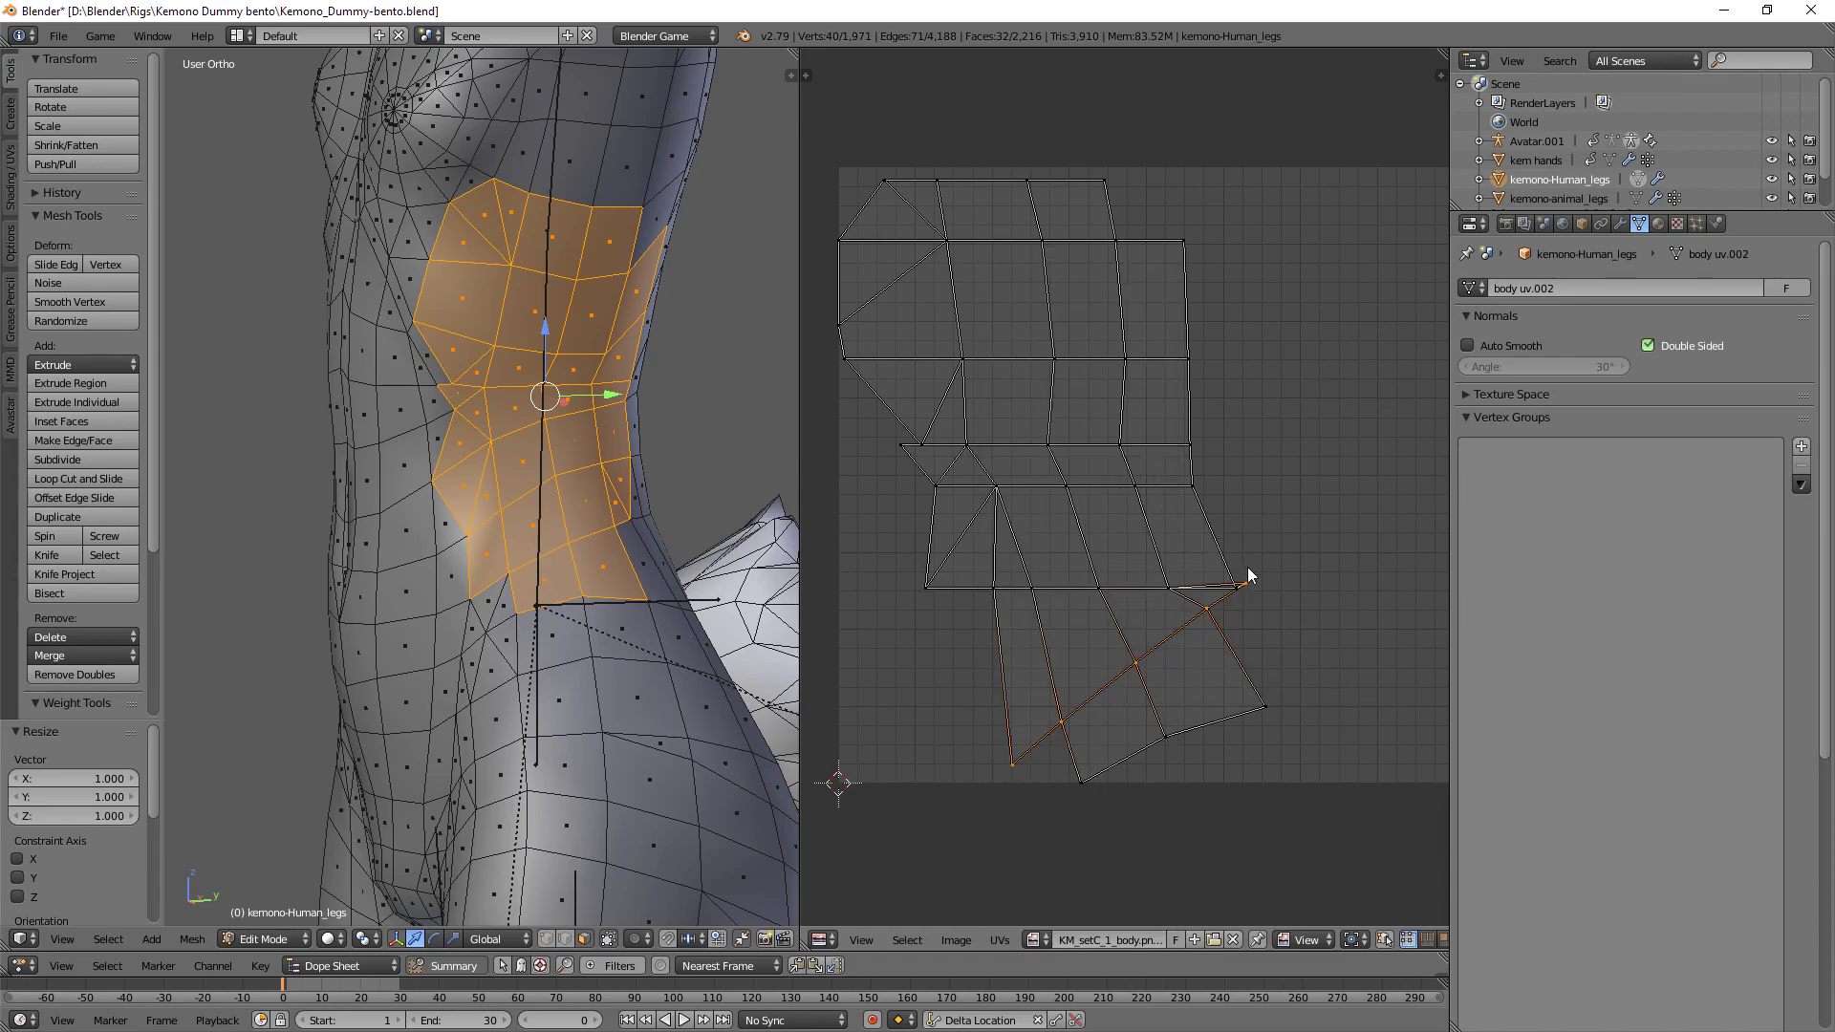
- Try scaling the seventh UV row freely along Y, and undo the change
key("s")
key("y")
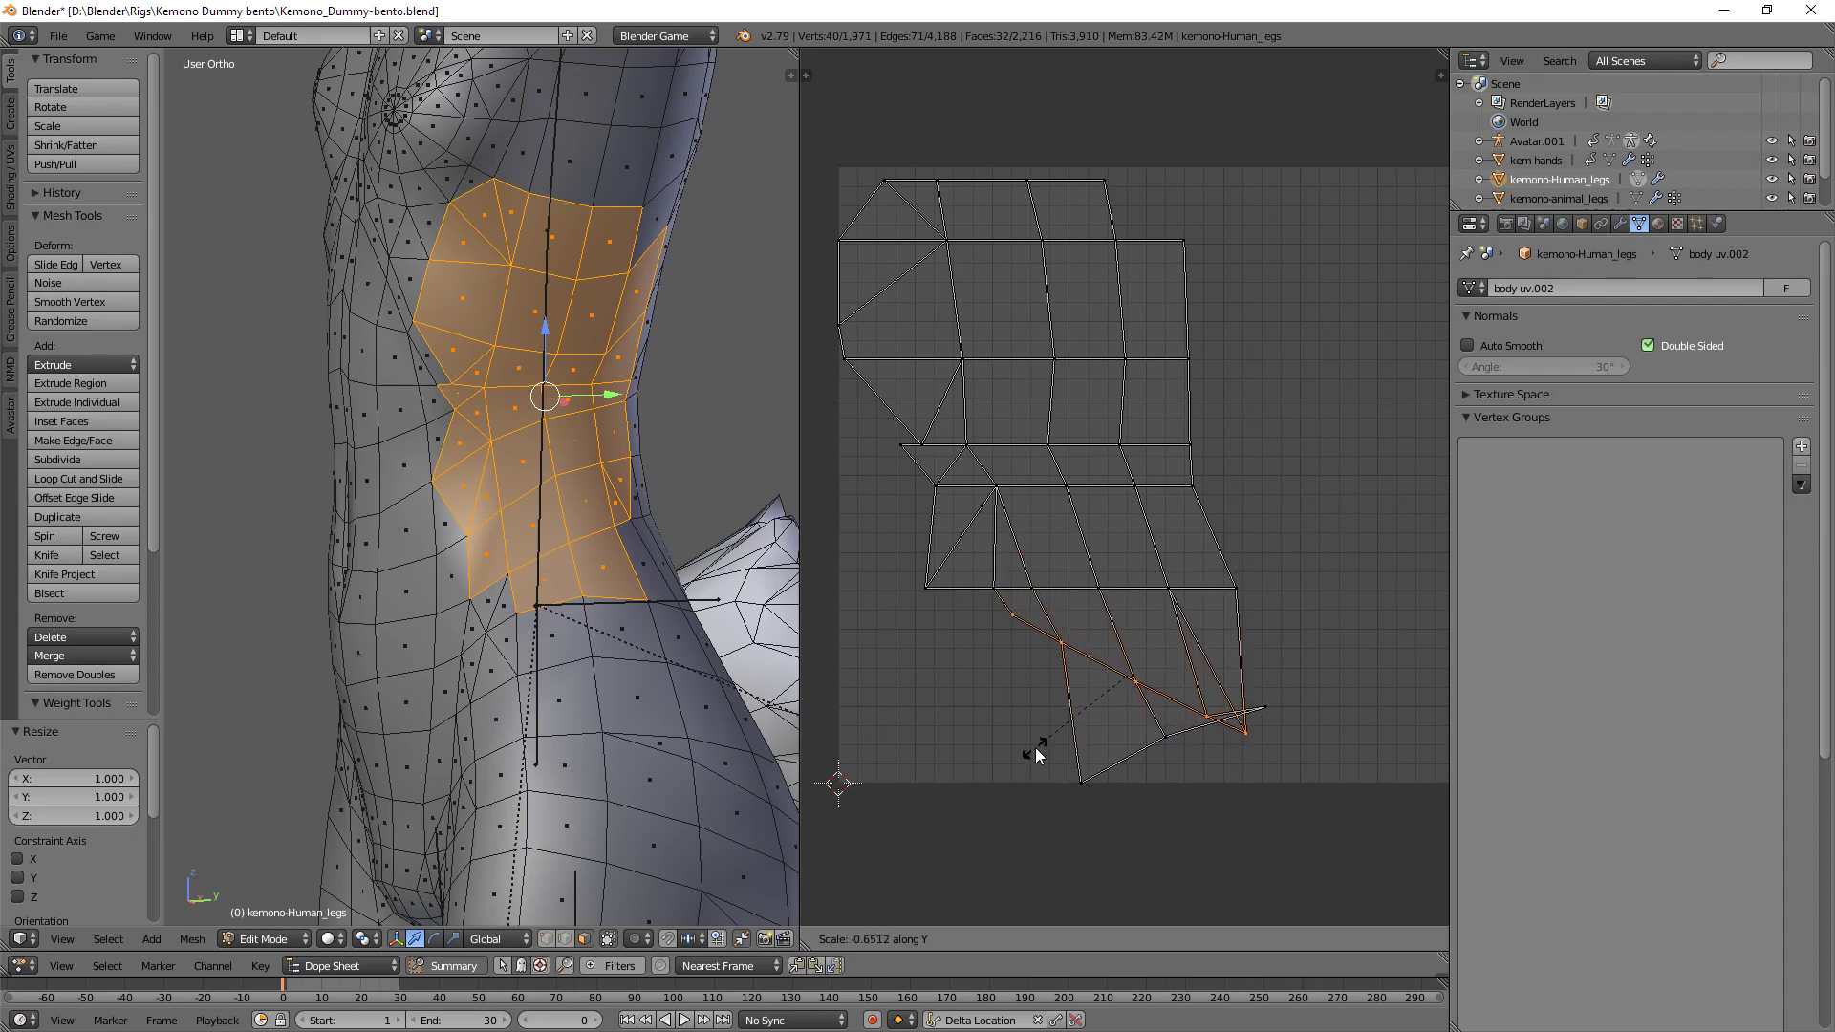
left_click(1150, 794)
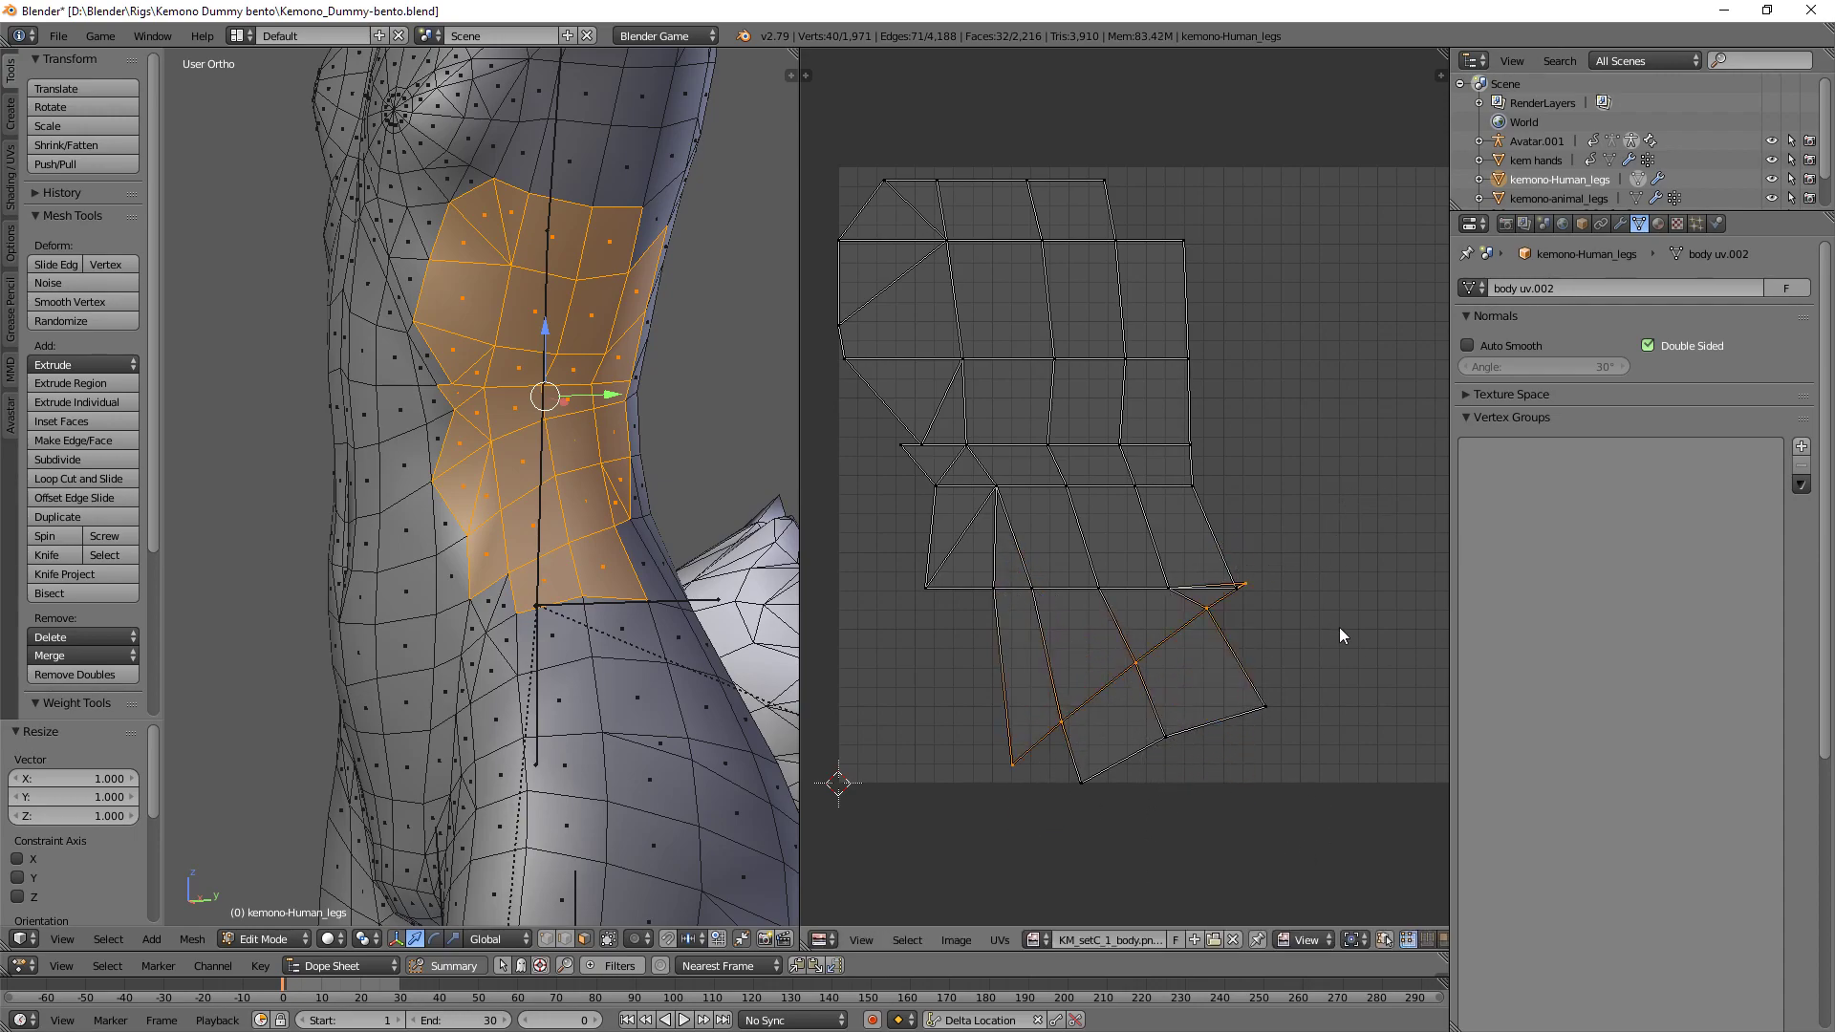
key("y")
key("ctrl+z")
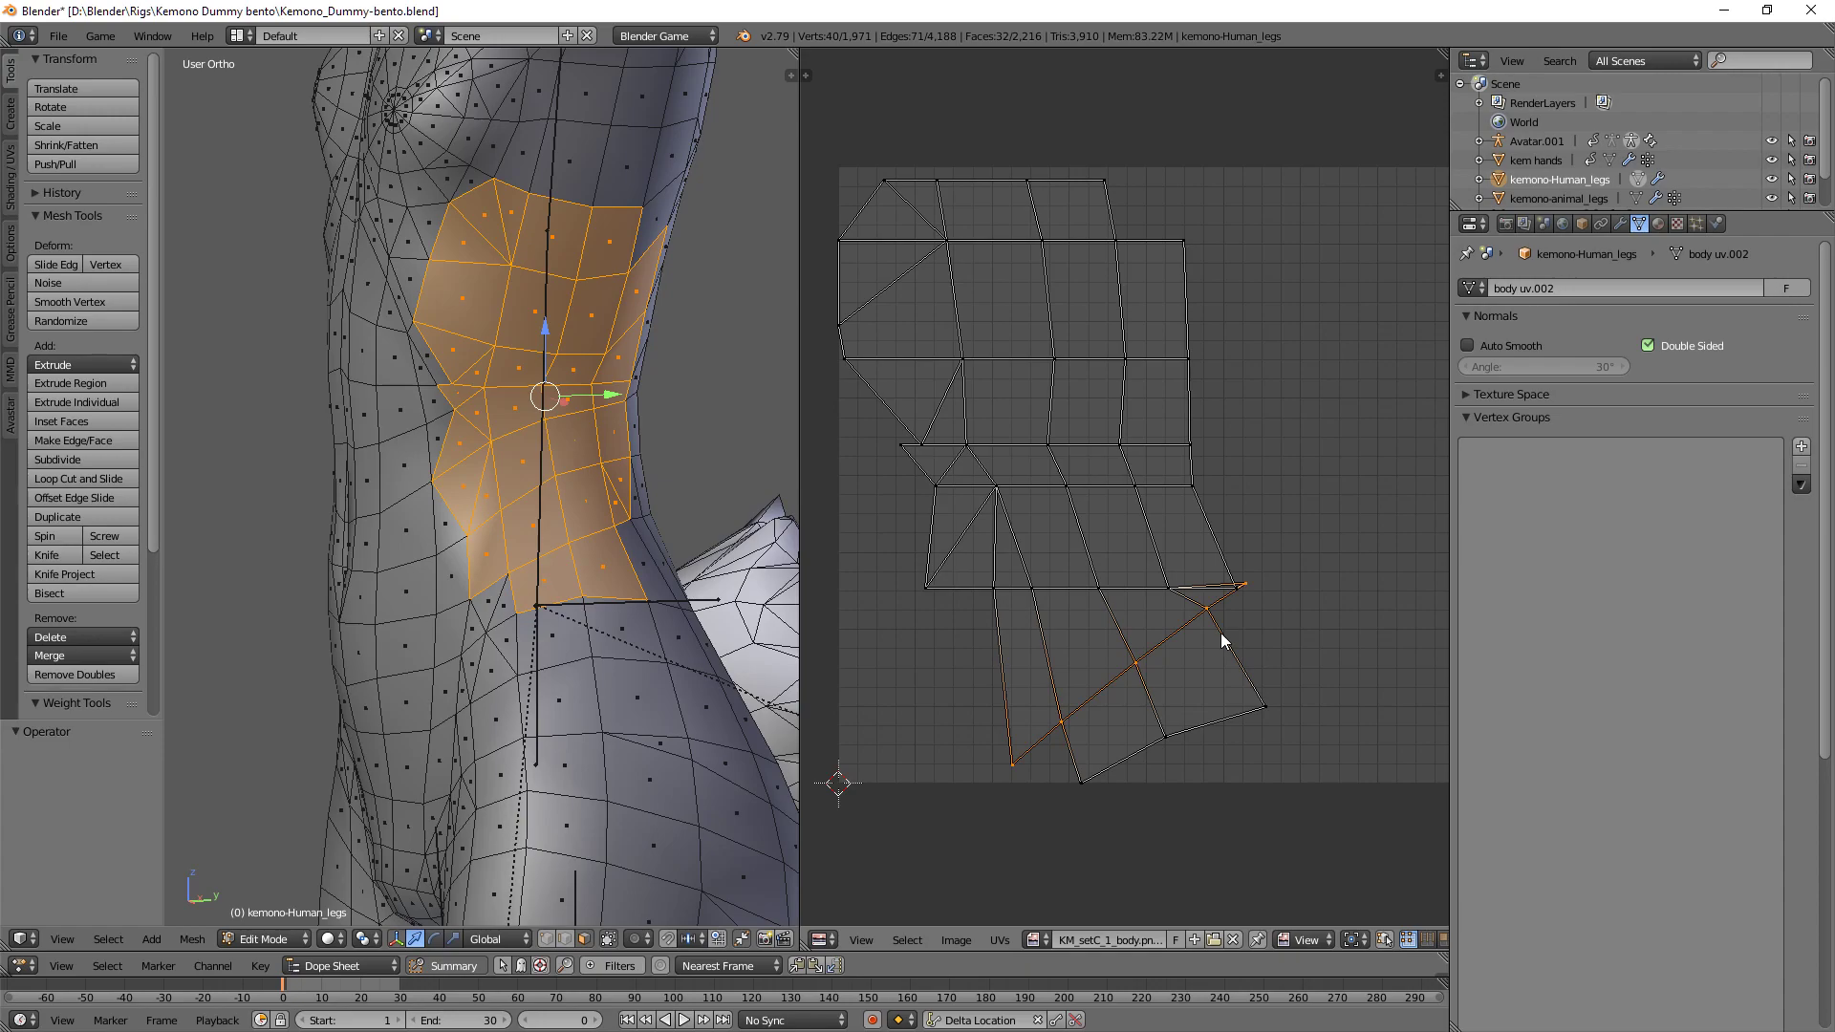
- Try scaling and moving the selected UV row, including a move along X, and undo the move
key("s")
right_click(1266, 659)
key("g")
right_click(1227, 592)
key("g")
key("x")
left_click(1300, 580)
key("ctrl+z")
middle_click_drag(1256, 600, 1188, 561)
- Flatten the seventh UV row along Y and undo it, then try free scaling along X and along Y
key("s")
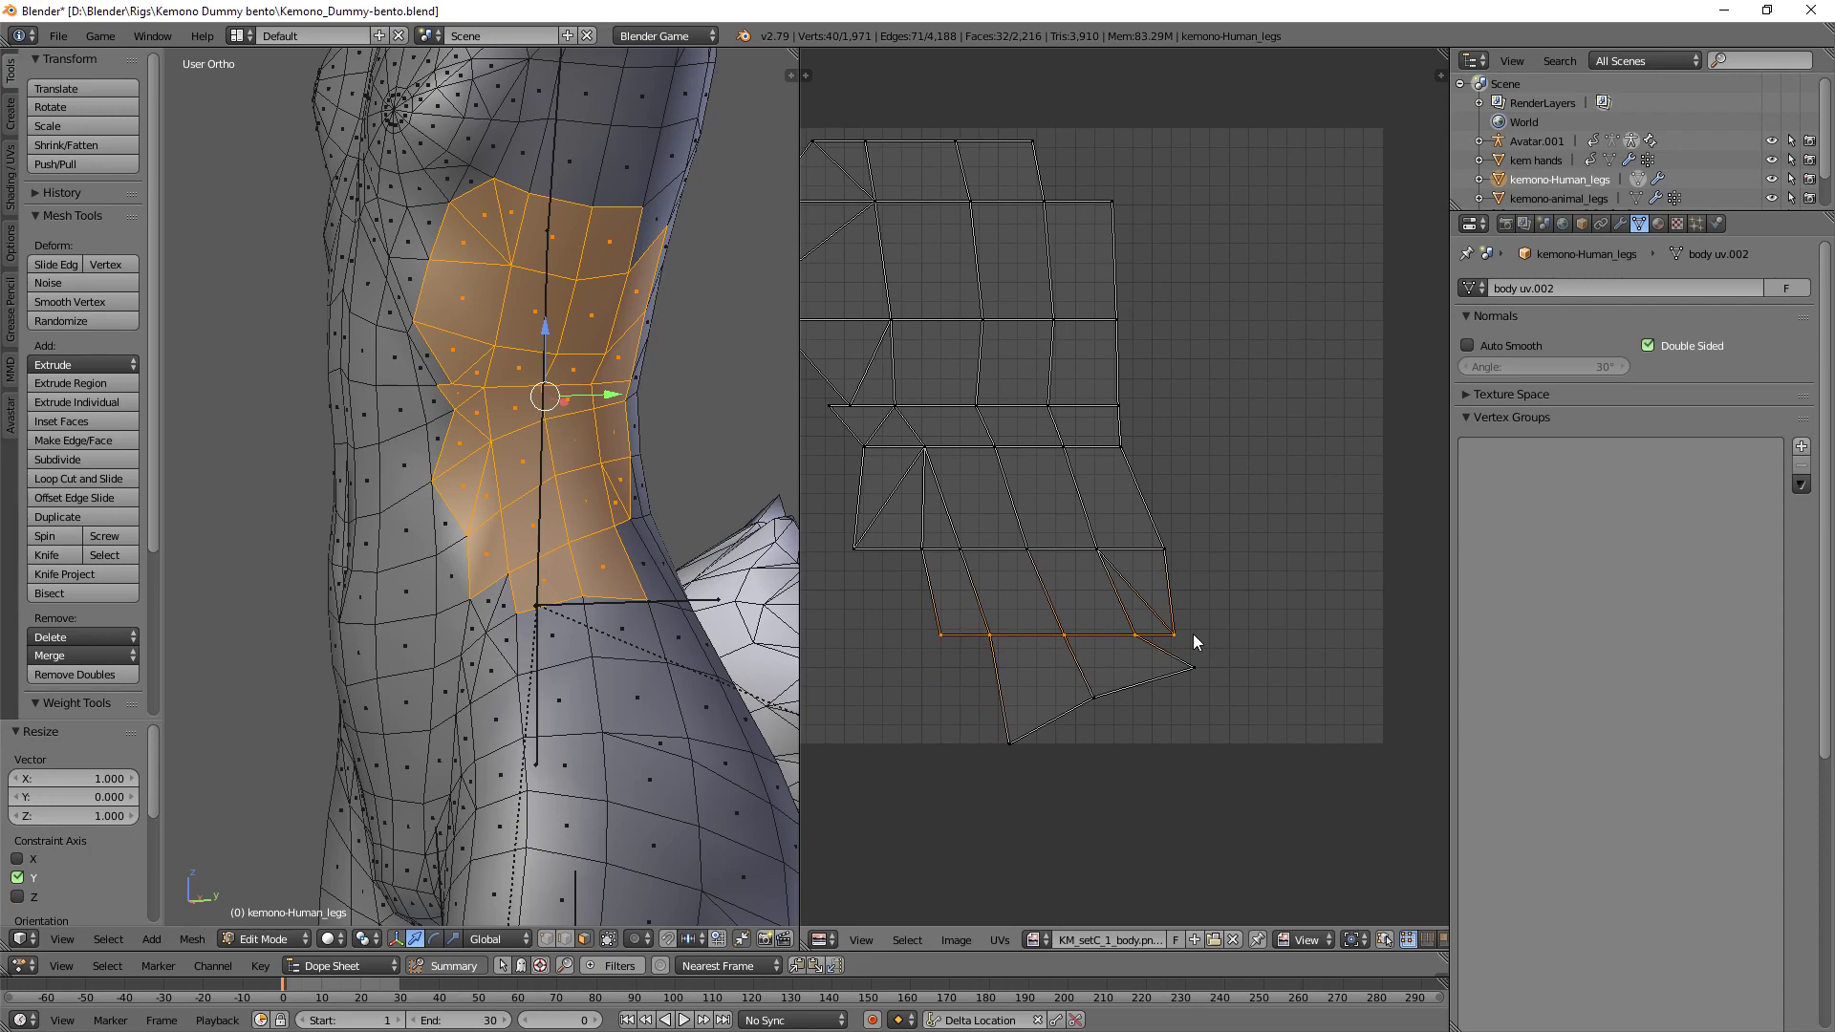
key("ctrl+z")
key("s")
key("x")
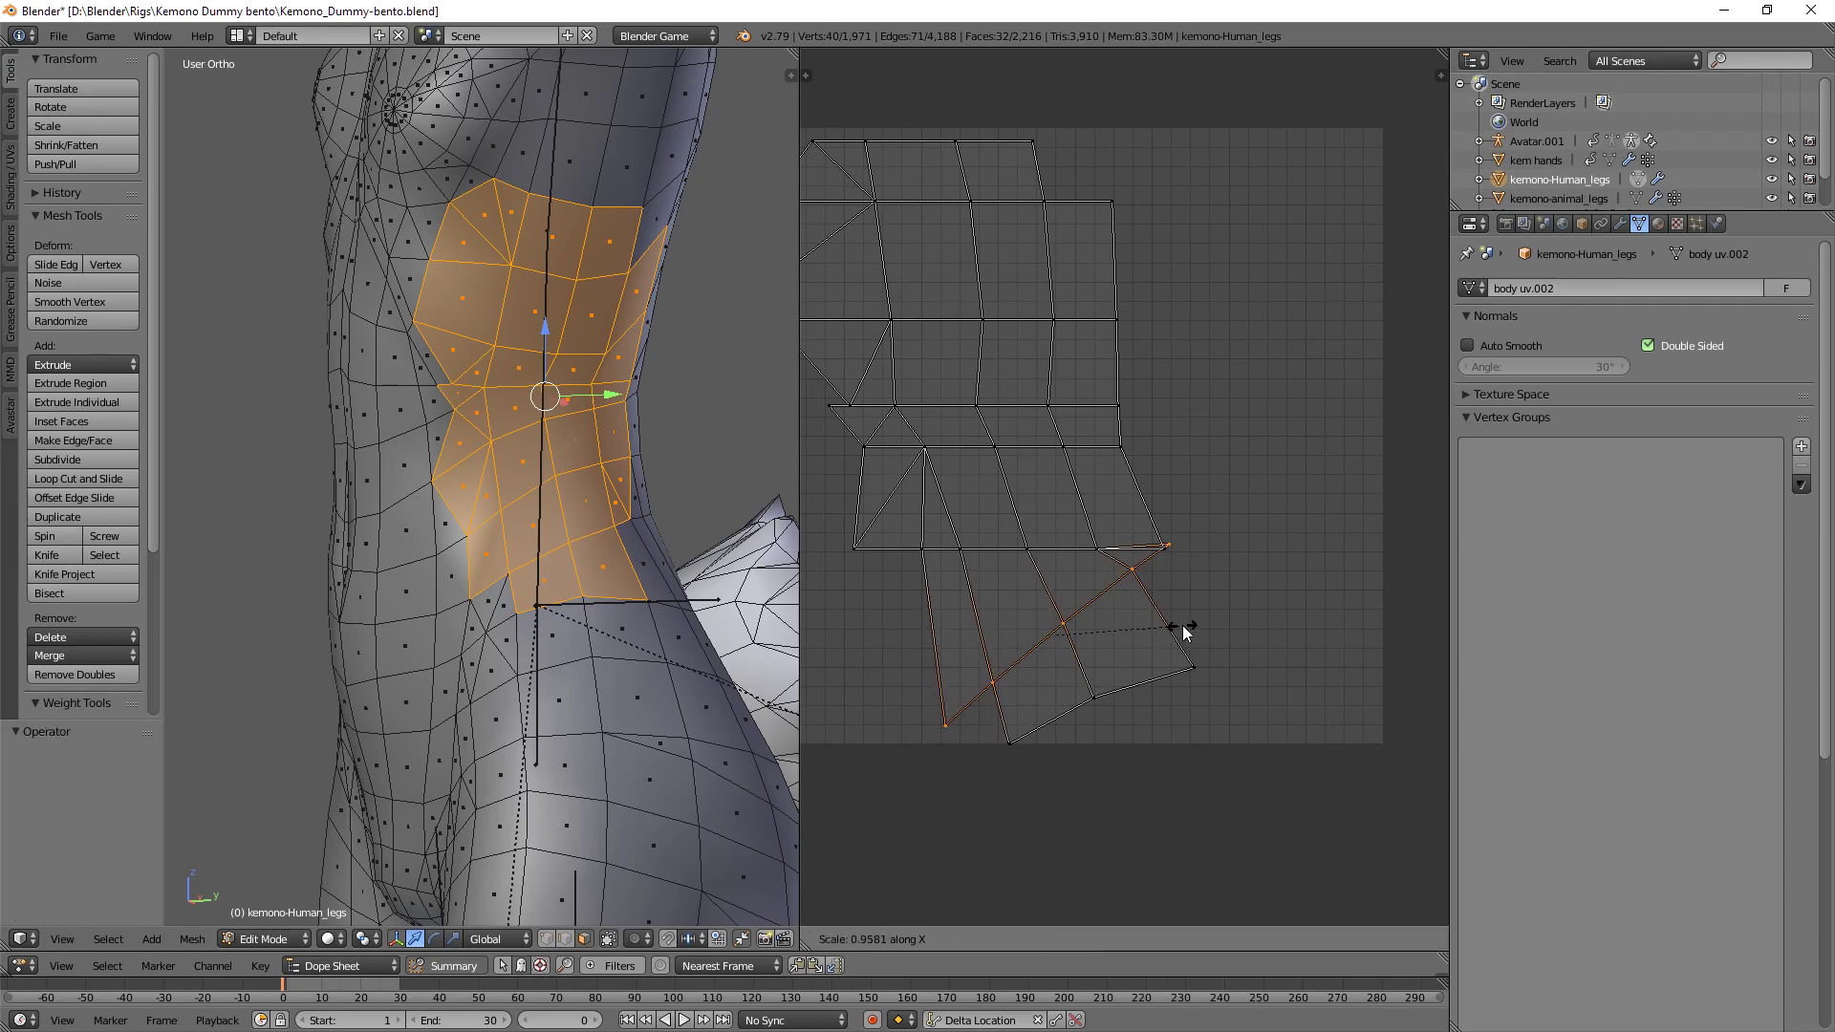
right_click(1183, 625)
key("s")
key("y")
right_click(1181, 625)
key("s")
key("y")
left_click(1179, 623)
middle_click_drag(1152, 563, 1171, 577)
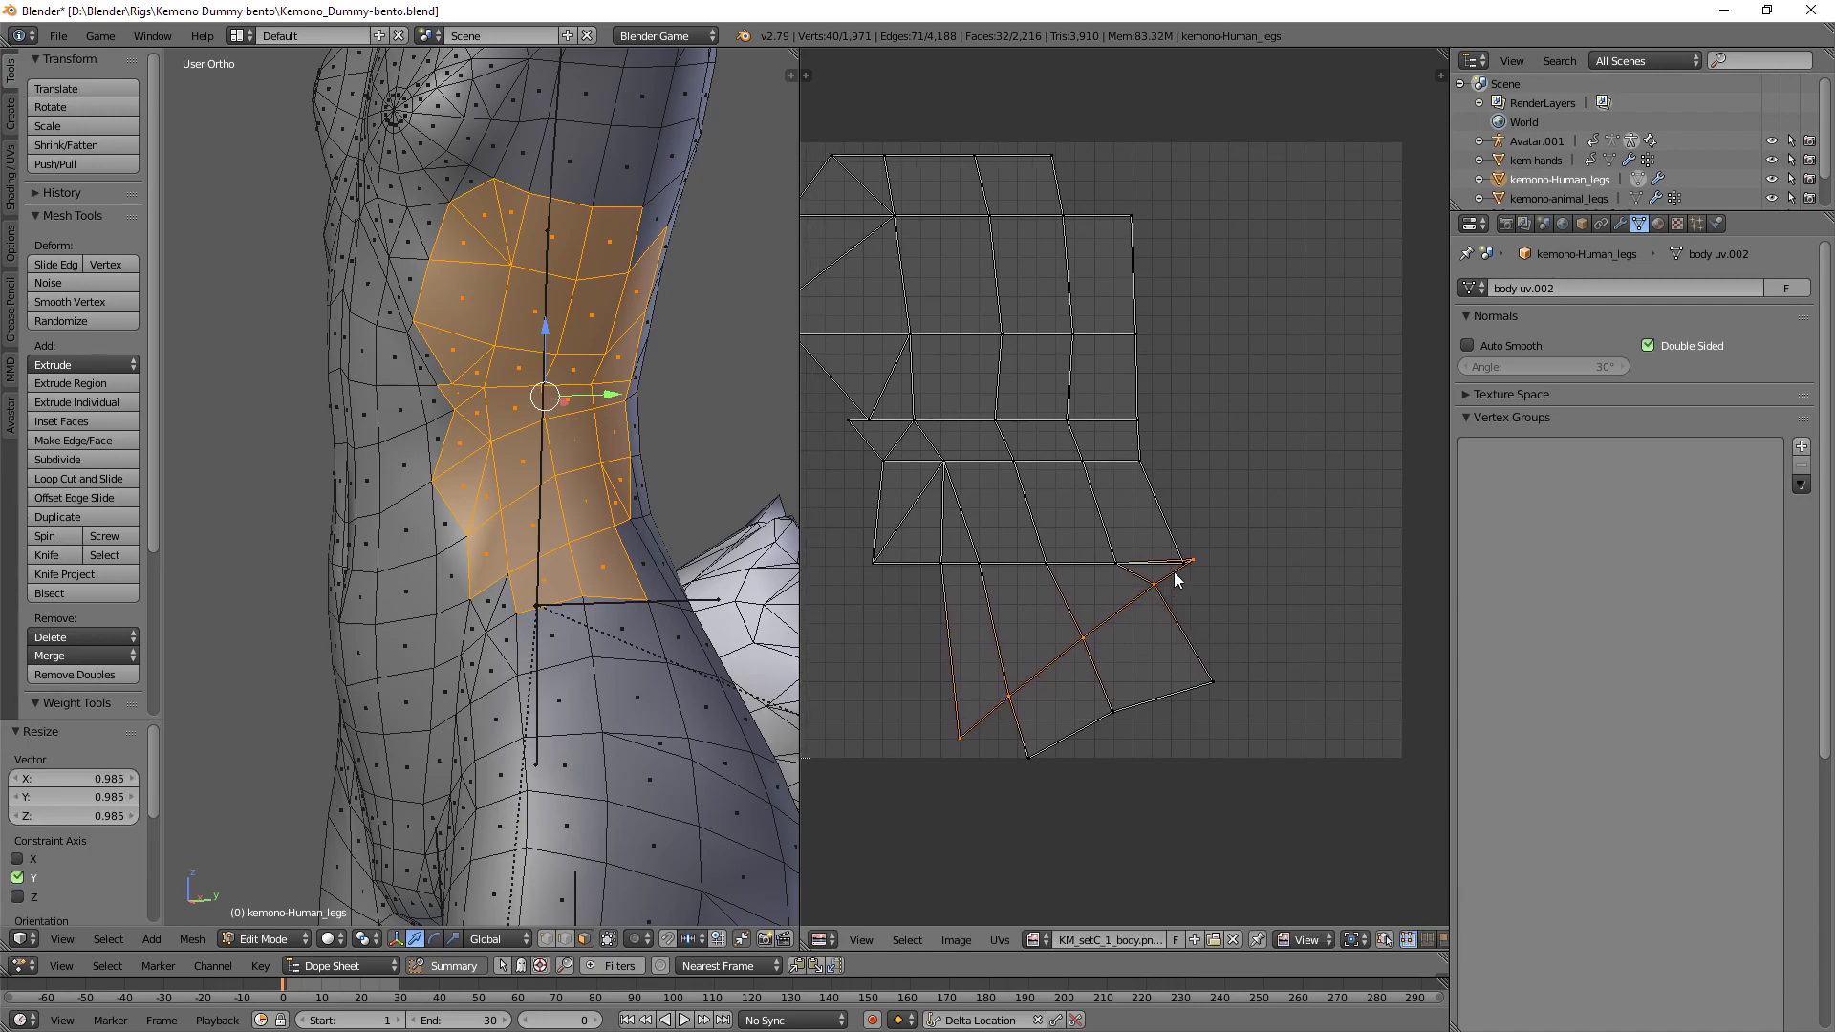
- Flatten the two lowest UV rows of the island with a Y scale of 0, and deselect everything
scroll(965, 499, "down", 1)
scroll(952, 606, "up", 2)
middle_click_drag(1069, 648, 1128, 548)
key("s")
key("y")
key("0")
left_click(1206, 675)
key("a")
scroll(1160, 745, "down", 2)
middle_click_drag(1126, 583, 1179, 688)
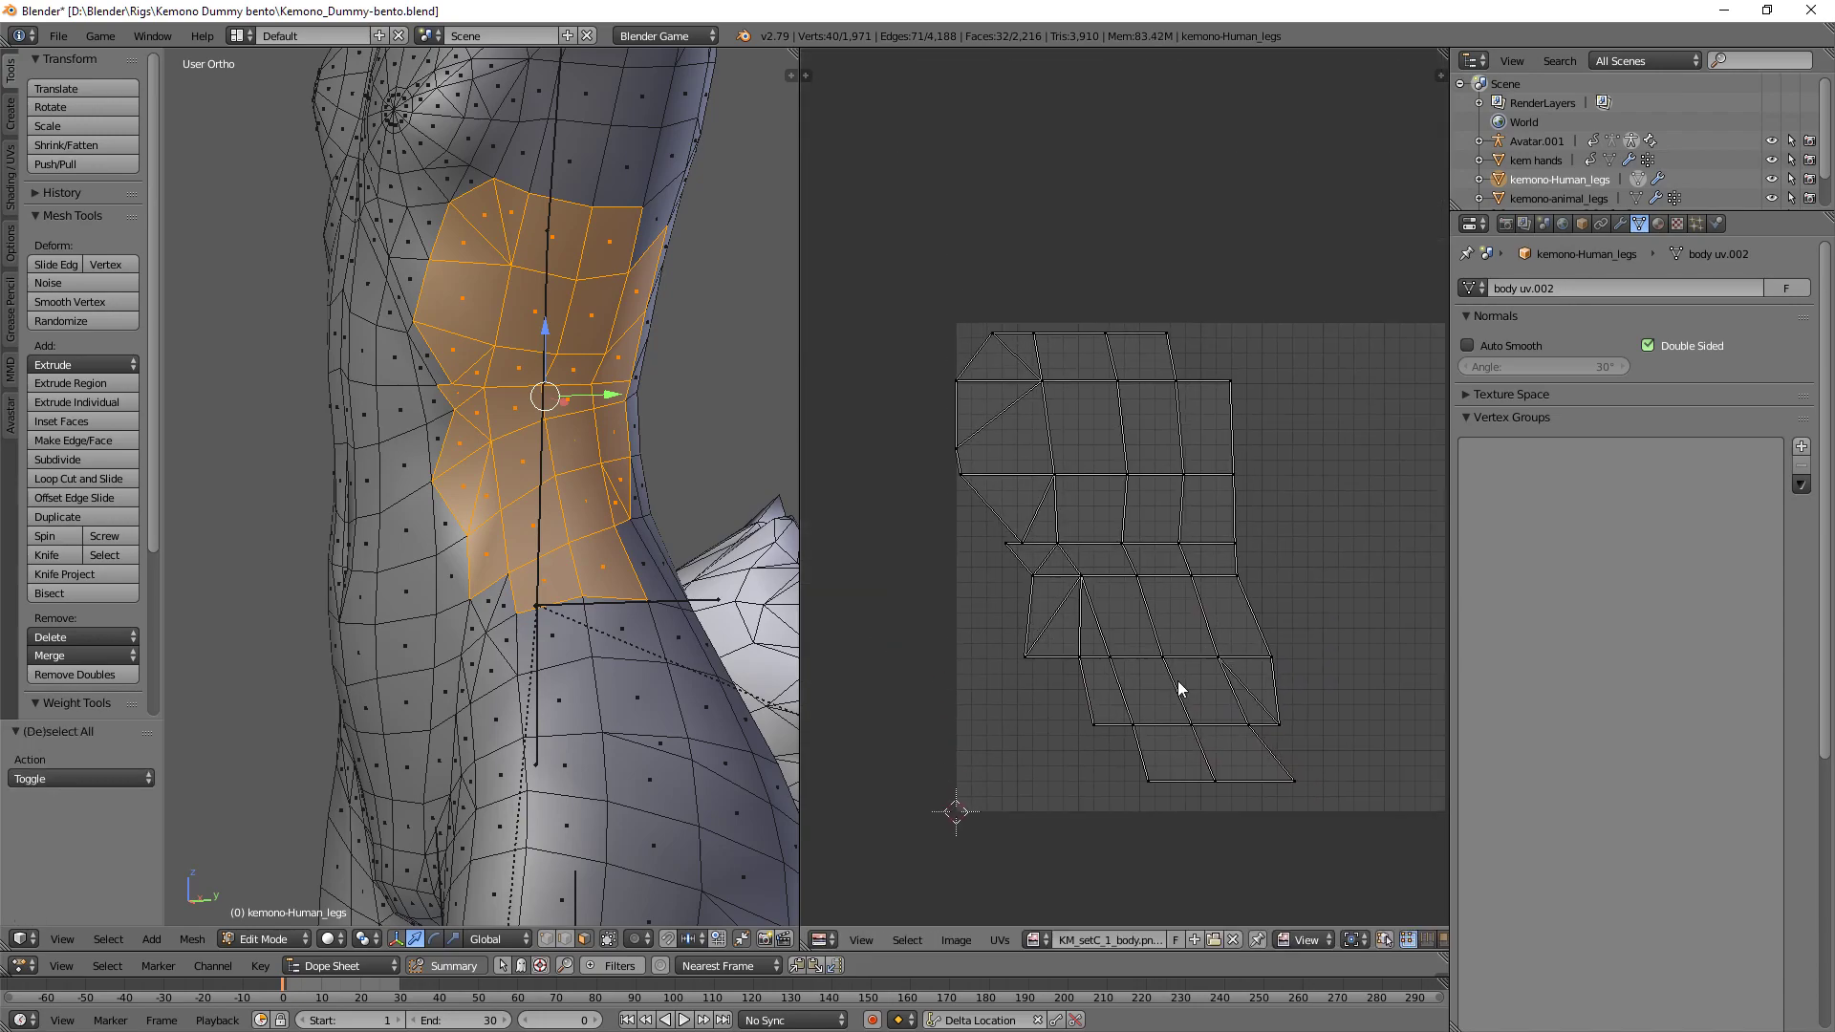
- Select the rightmost UV column of the island and straighten it vertically with an X scale of 0
middle_click_drag(1021, 483, 930, 418)
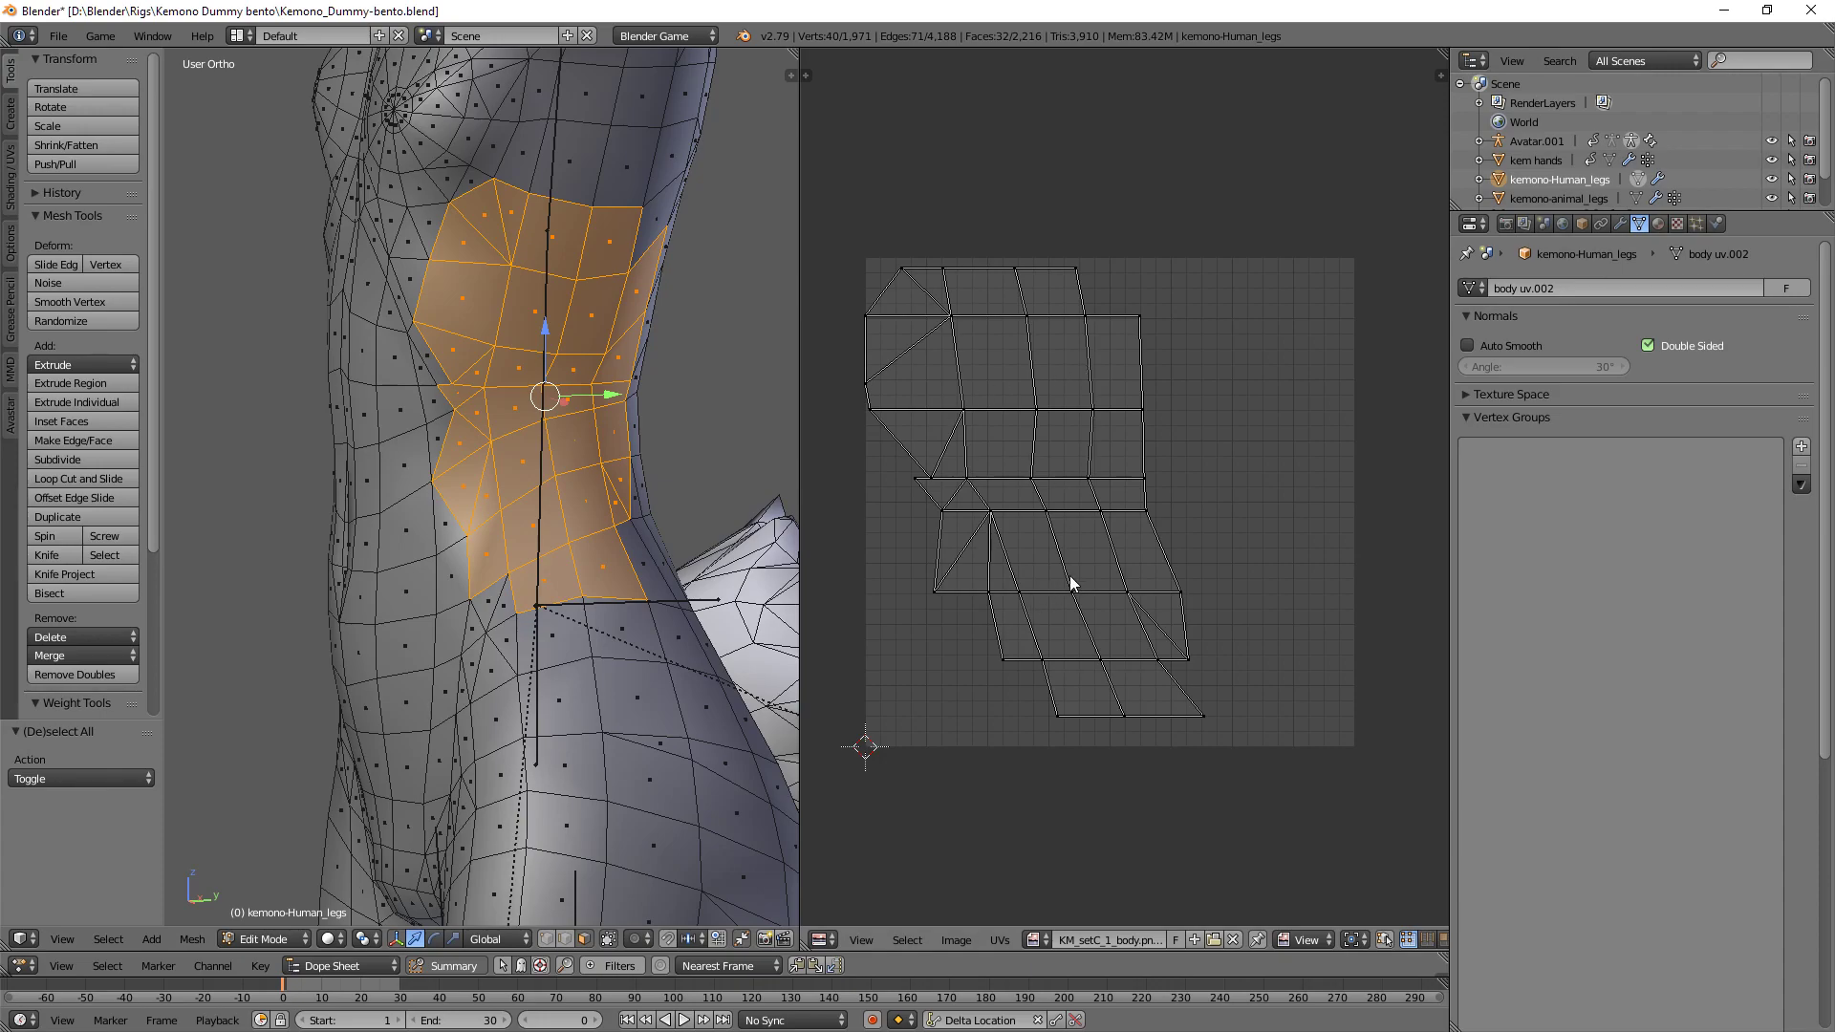
left_click(1217, 520)
scroll(1235, 495, "up", 1)
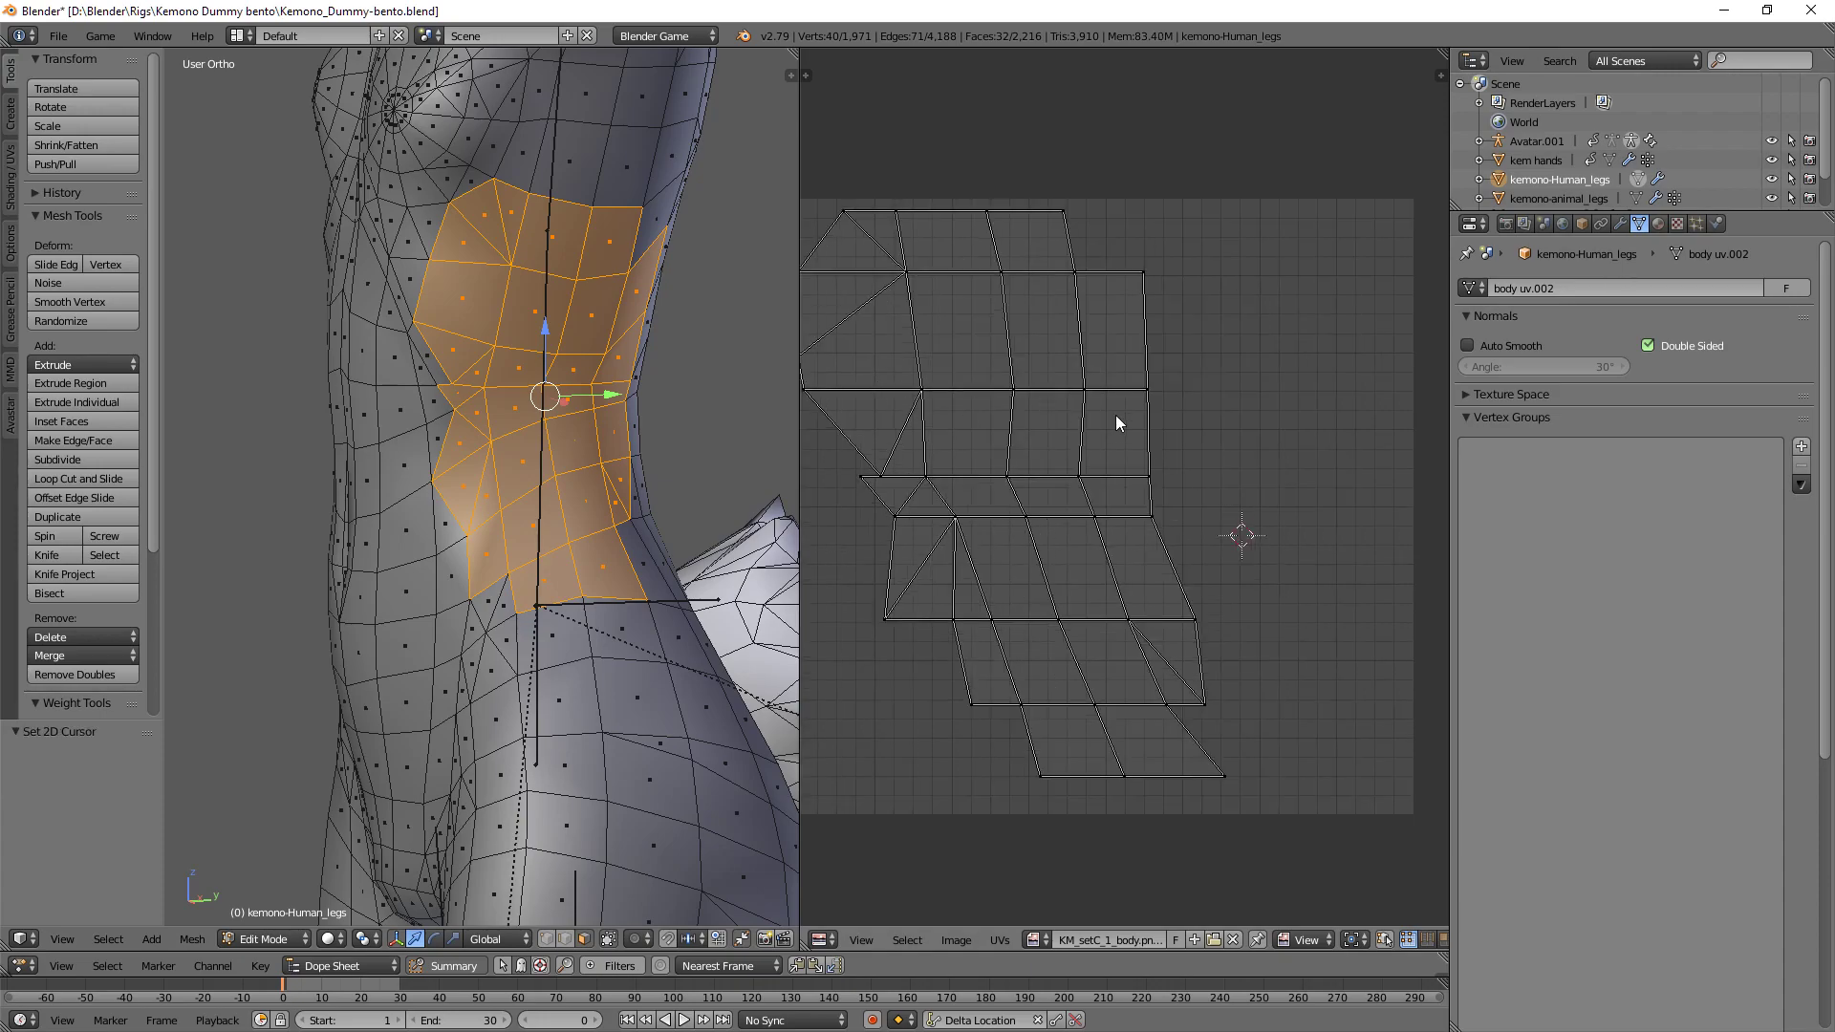
middle_click_drag(1114, 415, 1161, 431)
scroll(984, 502, "down", 4)
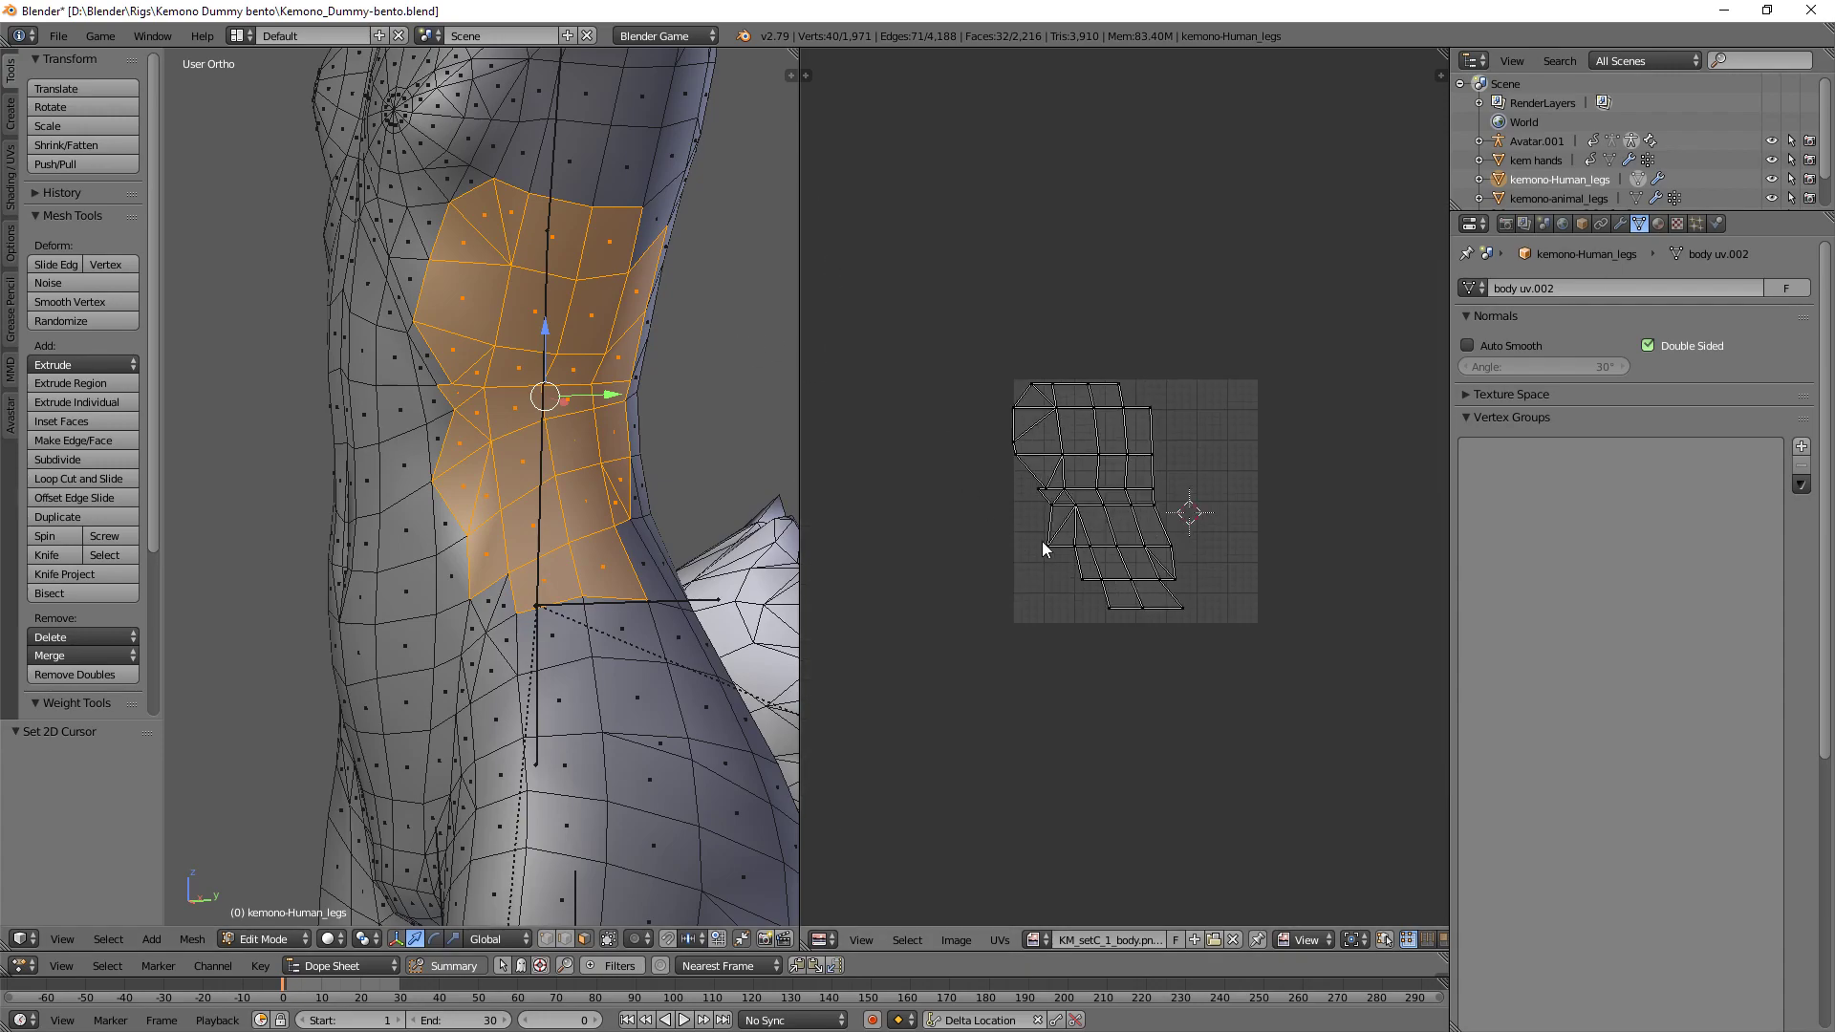
scroll(1185, 506, "up", 3)
right_click(1193, 444, "alt")
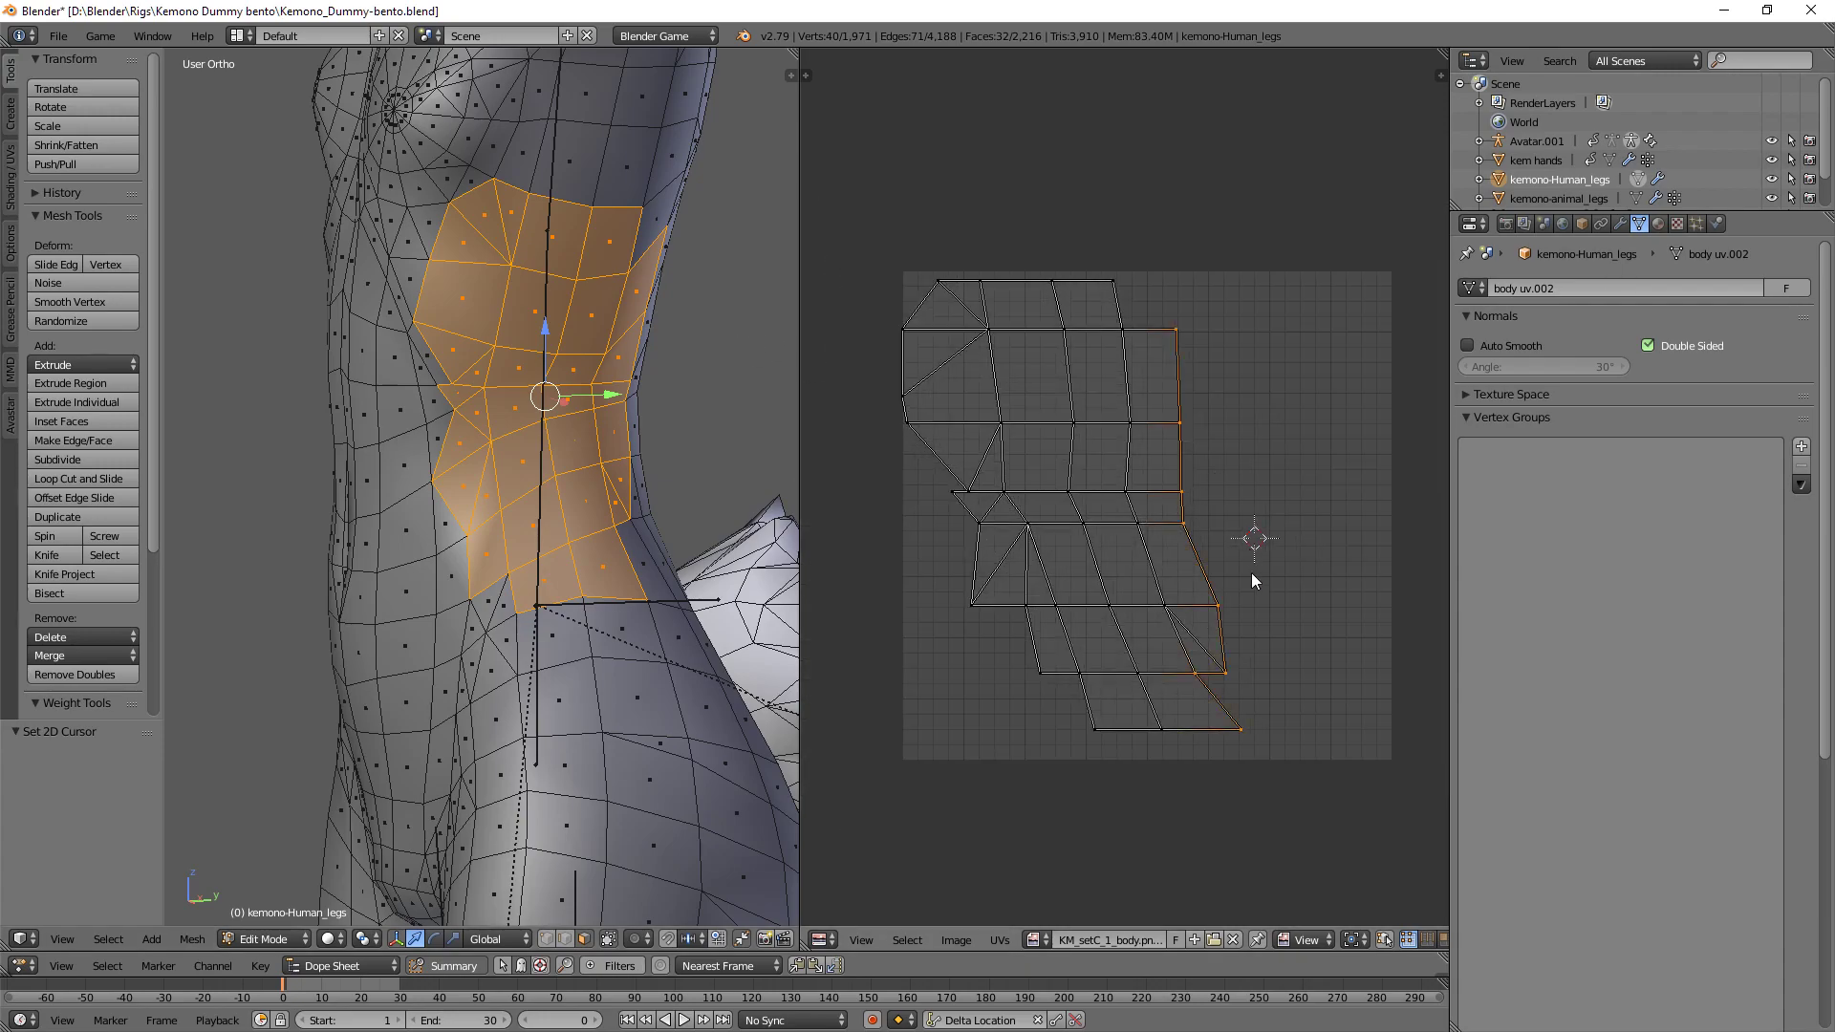
key("s")
key("x")
key("0")
key("Return")
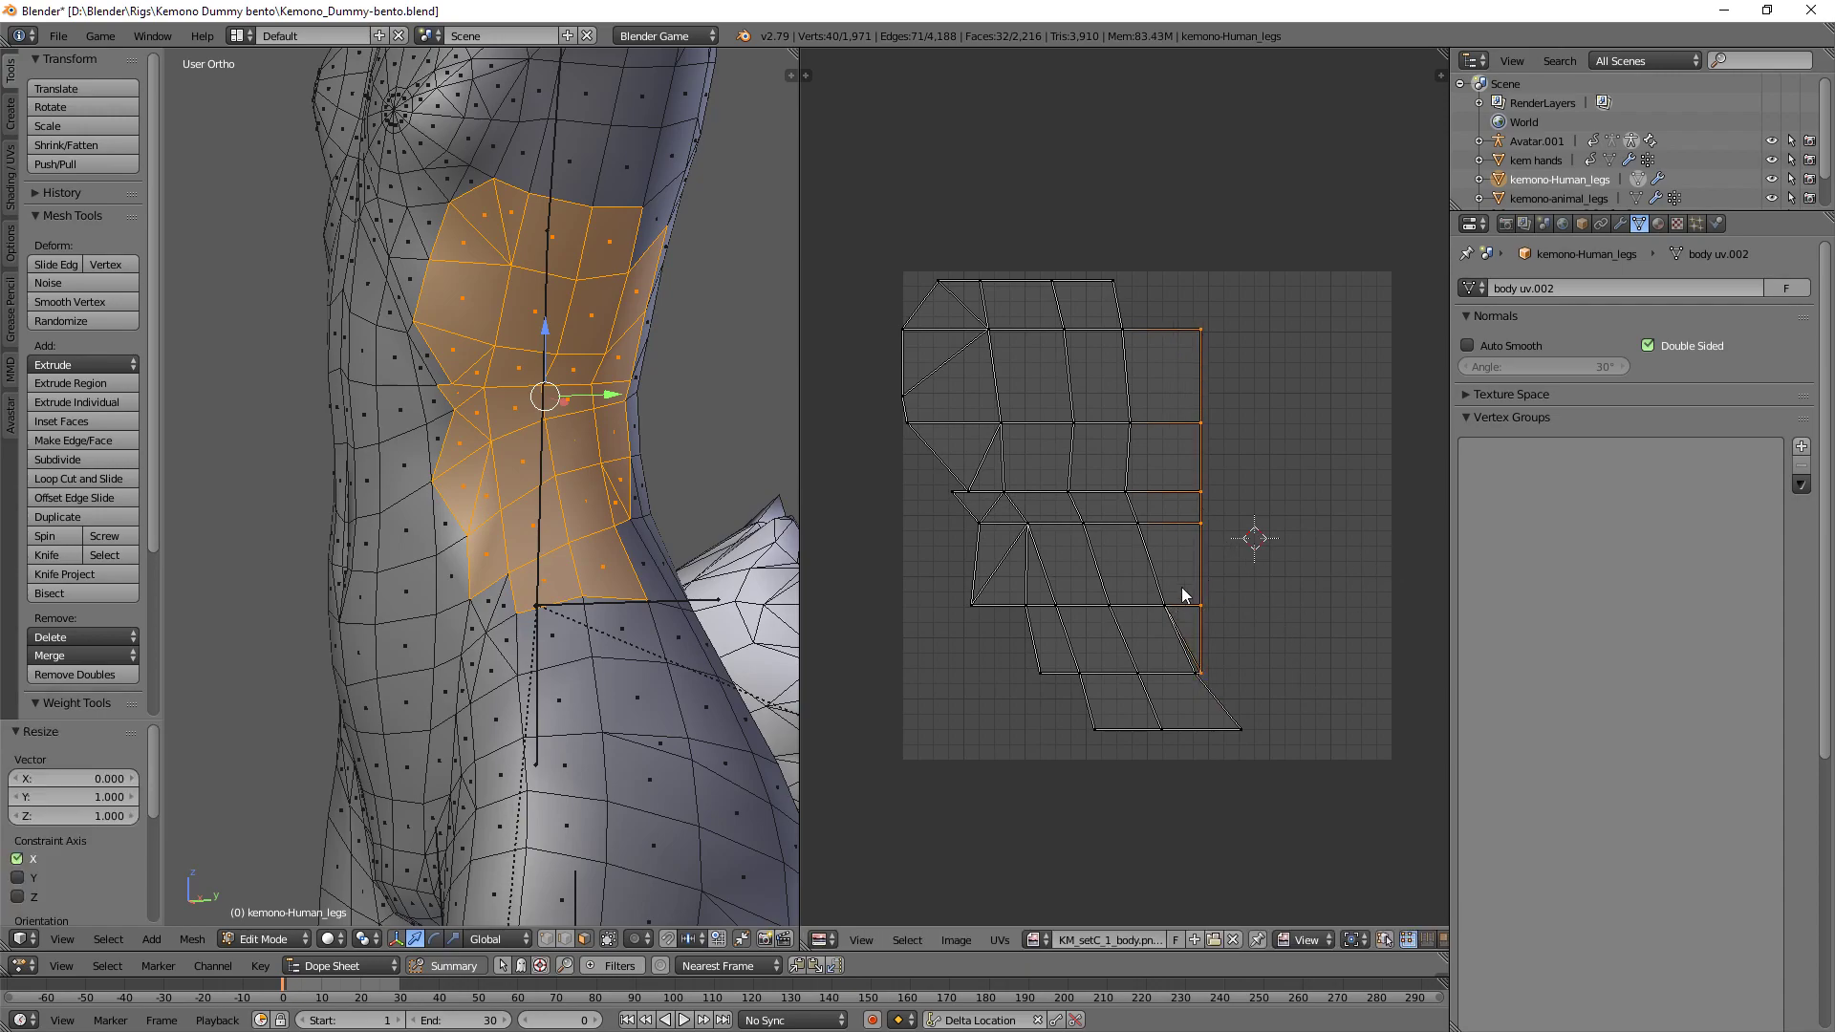
- Select the second UV column from the right, straighten it with an X scale of 0, and deselect it
right_click(1235, 719, "alt")
right_click(1128, 335, "alt+shift")
key("s")
key("x")
key("0")
key("Return")
key("a")
- Straighten the third UV column from the right with an X scale of 0, and clear the selection
right_click(1101, 603, "alt")
key("s")
key("x")
key("0")
key("Return")
key("a")
- Select the fourth UV column from the right with its remaining upper and lower vertices, and straighten it with an X scale of 0
right_click(1047, 586, "alt")
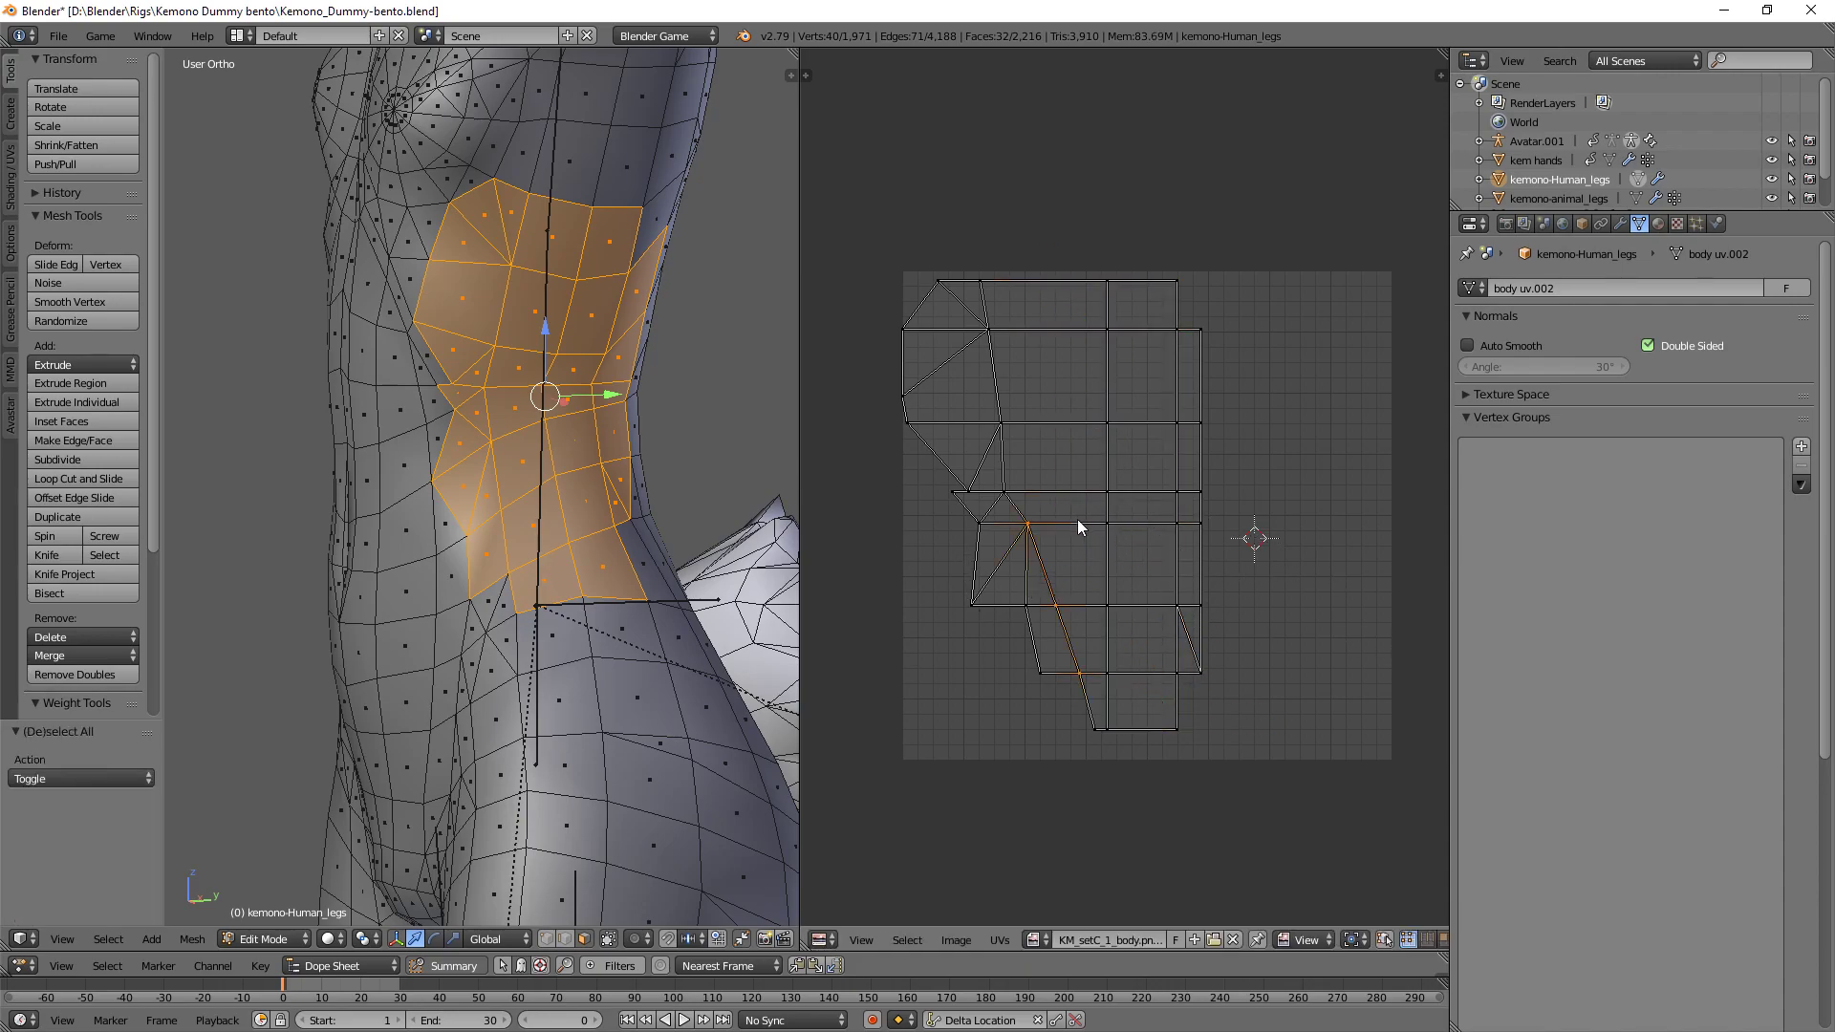
right_click(1088, 718, "shift")
right_click(1006, 488, "shift")
right_click(999, 424, "shift")
key("s")
key("x")
key("0")
key("Return")
- Align the two stray vertices beside the lower end of the fourth column with an X scale of 0, and deselect them
scroll(1036, 640, "up", 4)
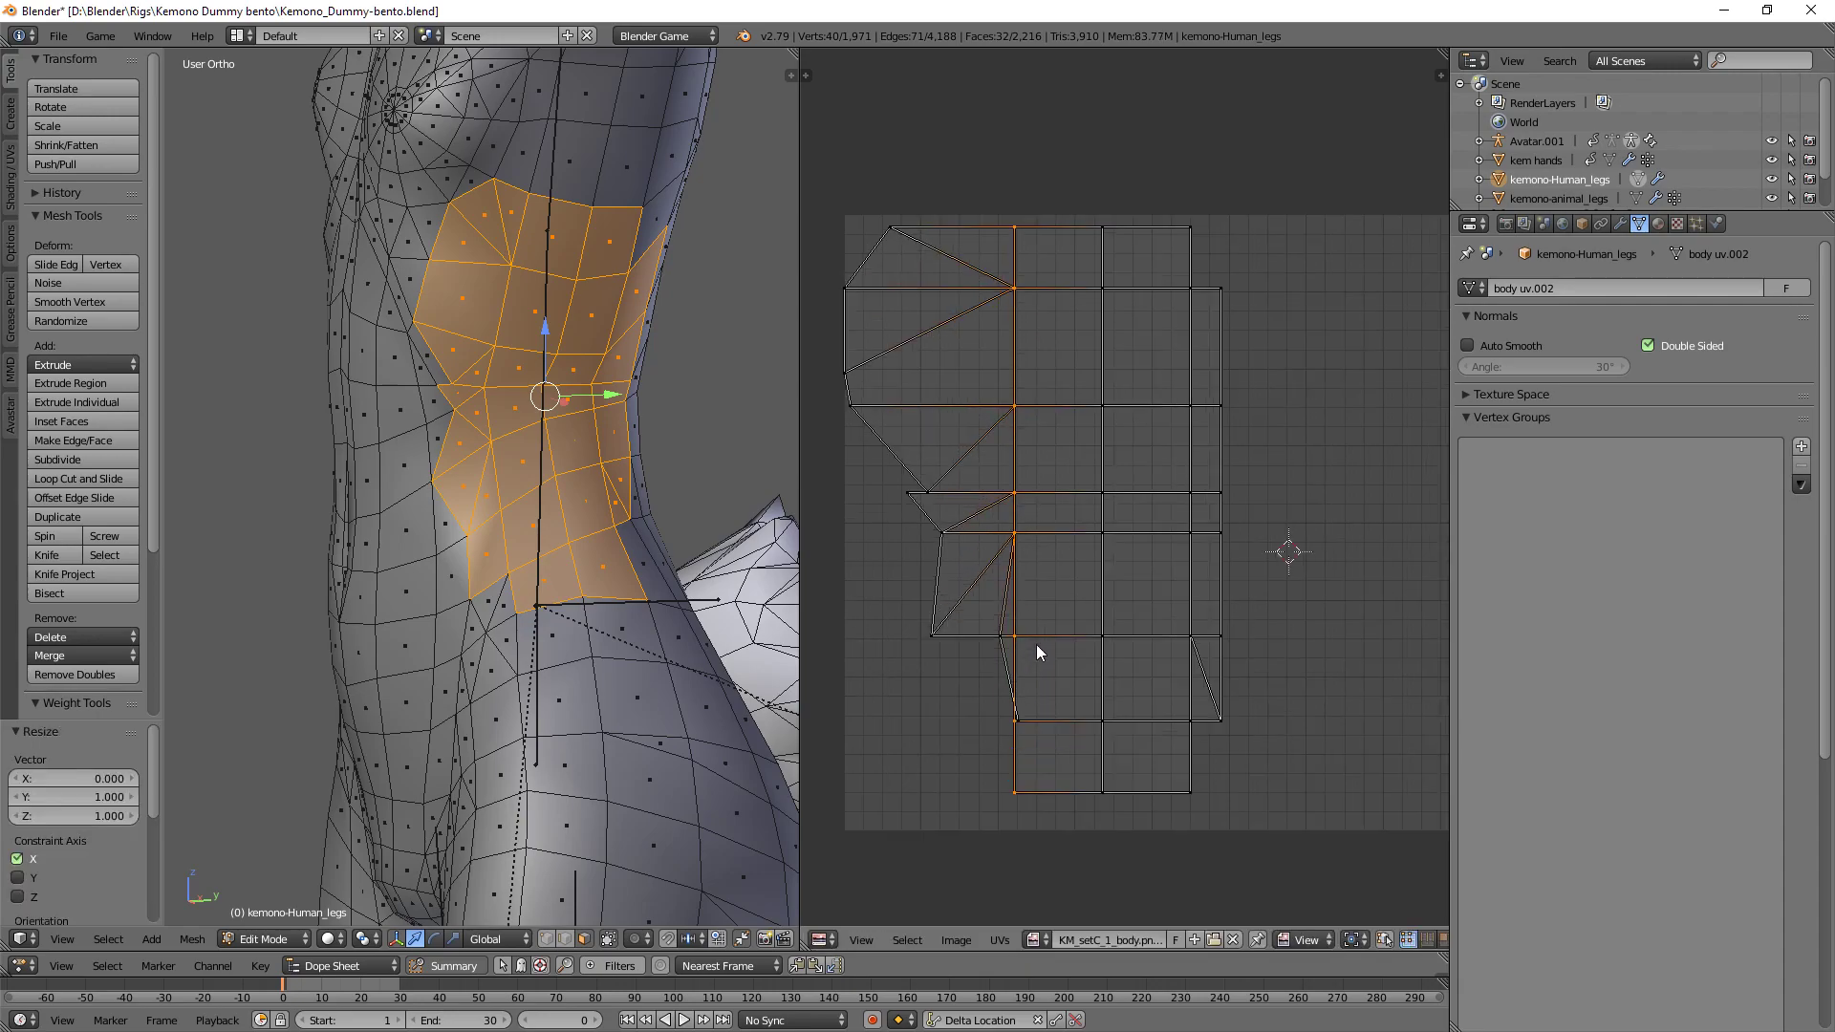
right_click(1174, 768)
right_click(1111, 684, "shift")
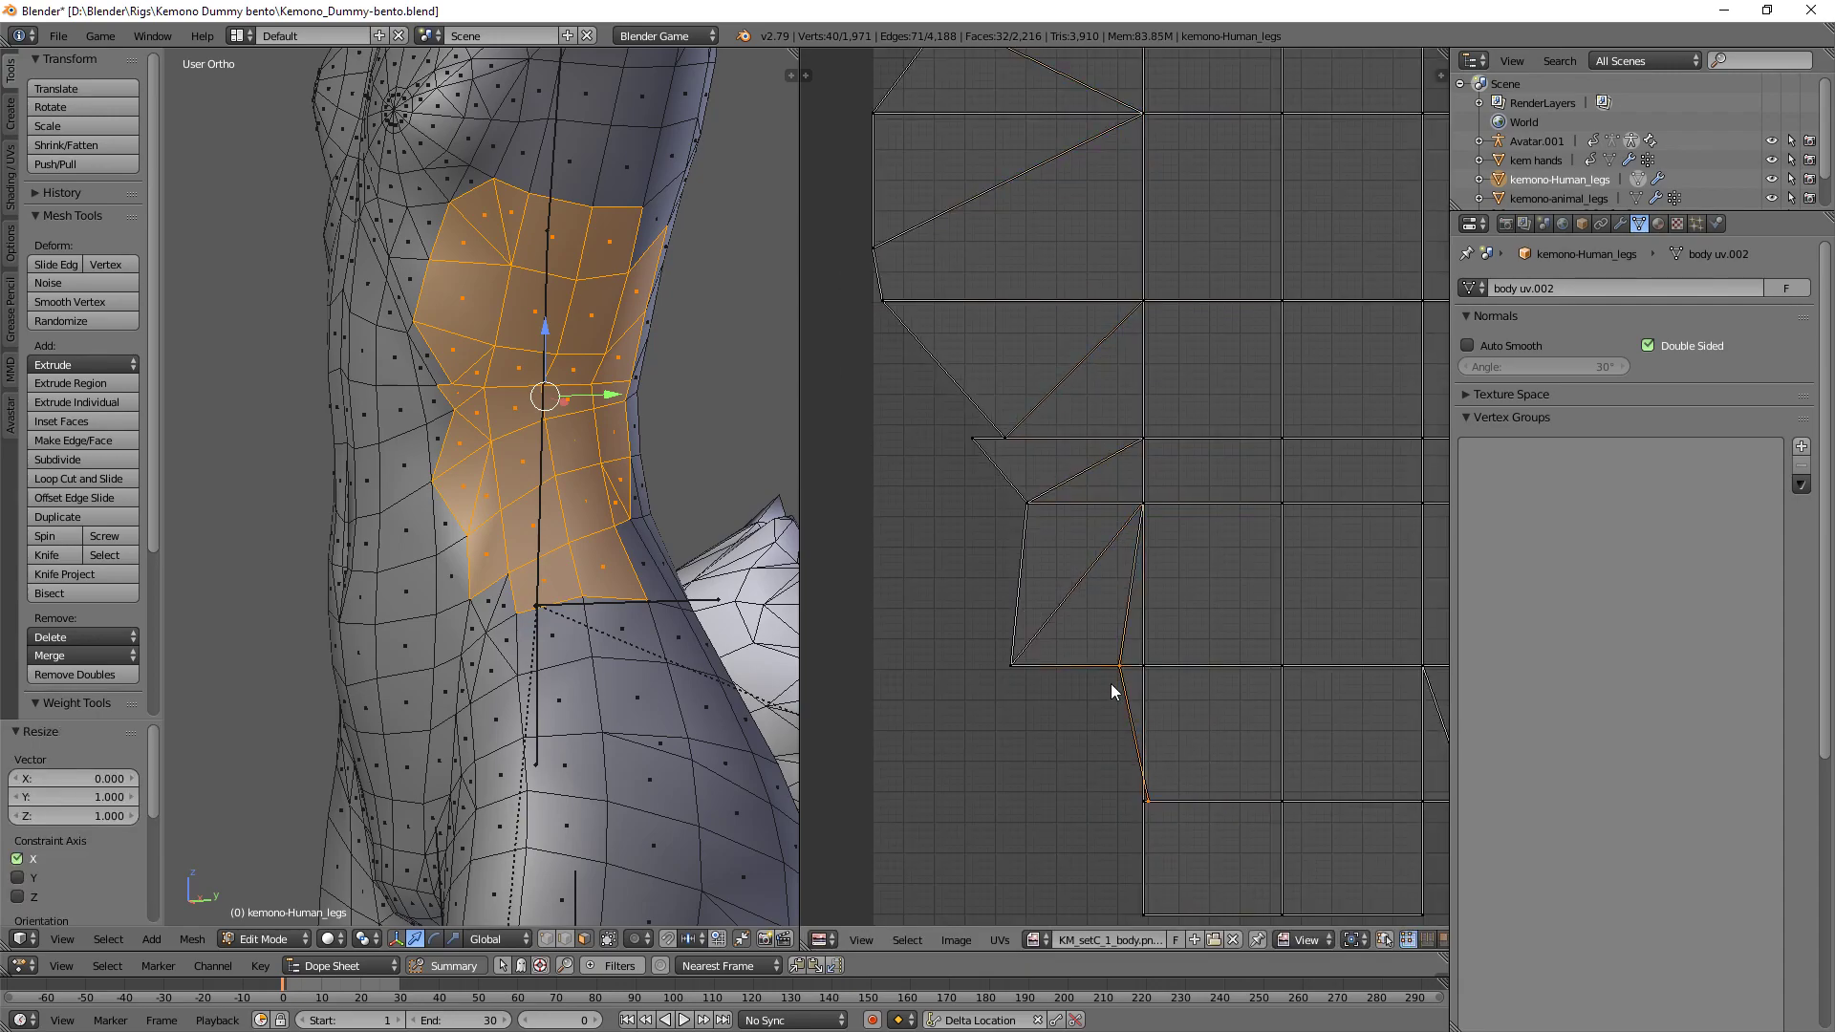
key("s")
key("x")
key("0")
key("Return")
key("a")
- Move the crowded vertex on the left side up by about 0.025, and line up the lower left outer vertices vertically
right_click(1023, 650)
right_click(1030, 495, "shift")
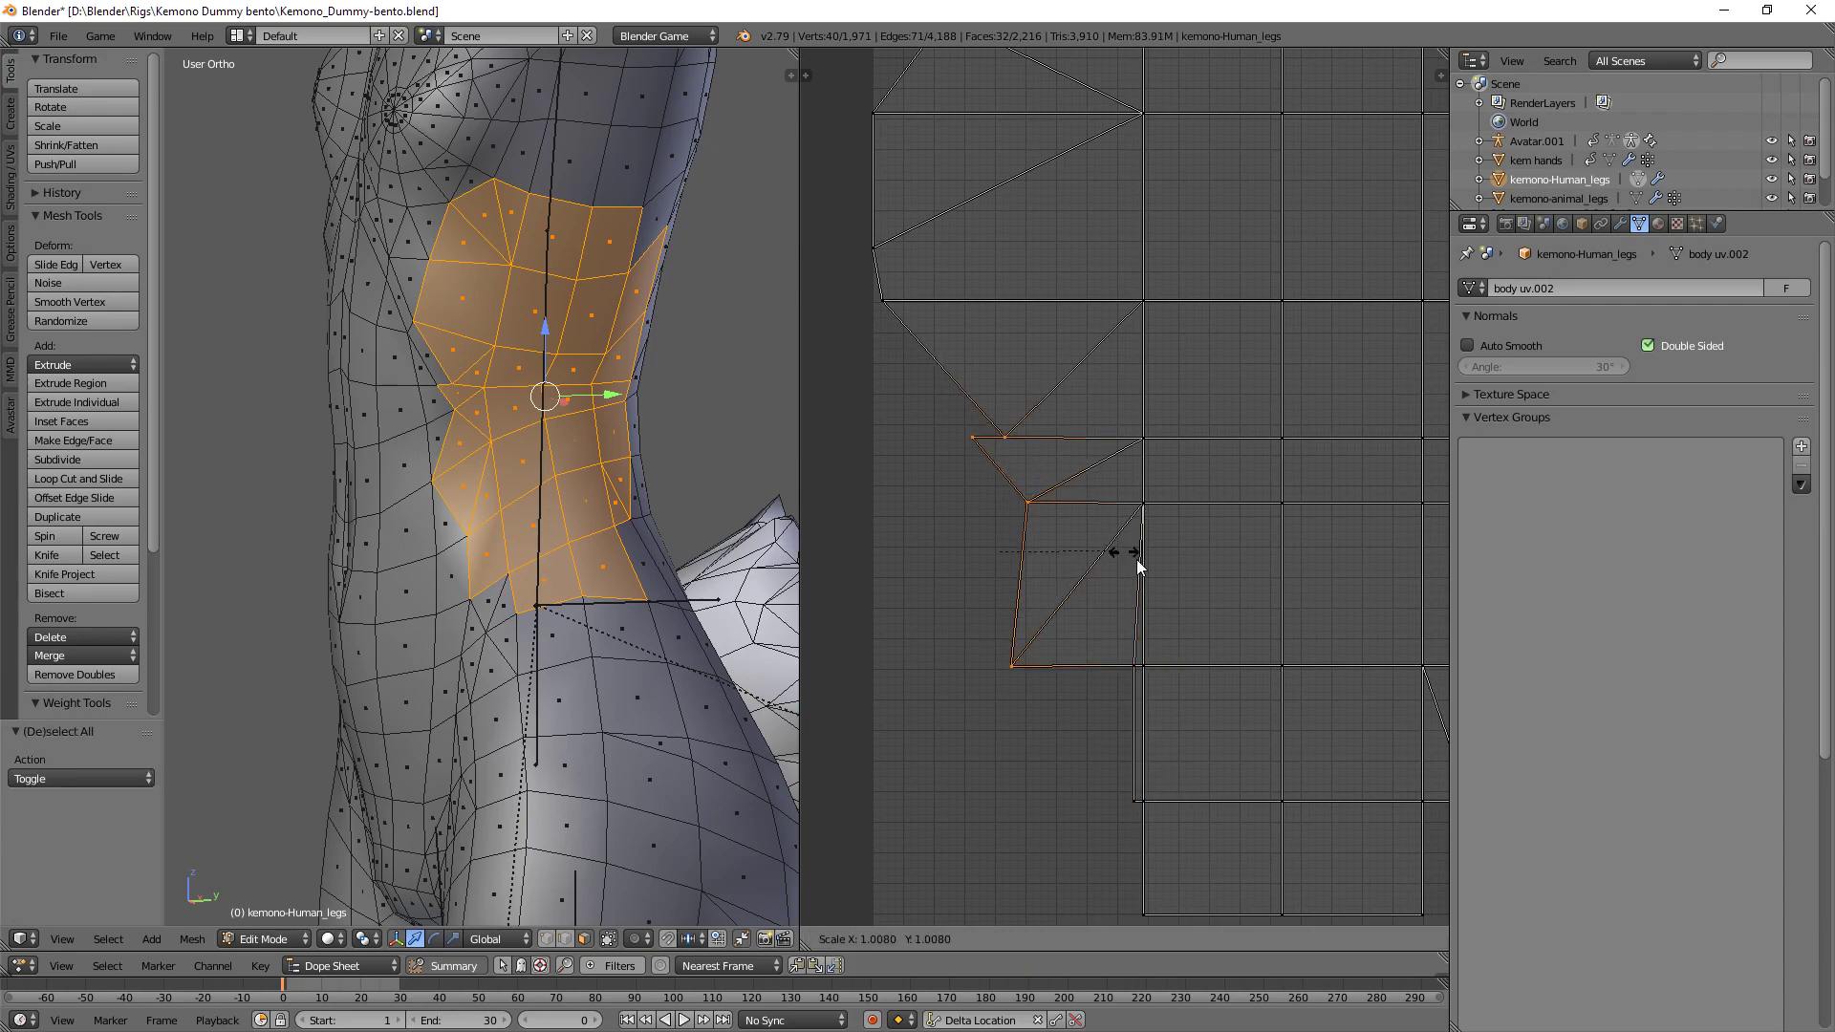
scroll(1108, 517, "up", 3)
right_click(911, 392)
middle_click_drag(911, 392, 1040, 486)
key("g")
right_click(996, 433)
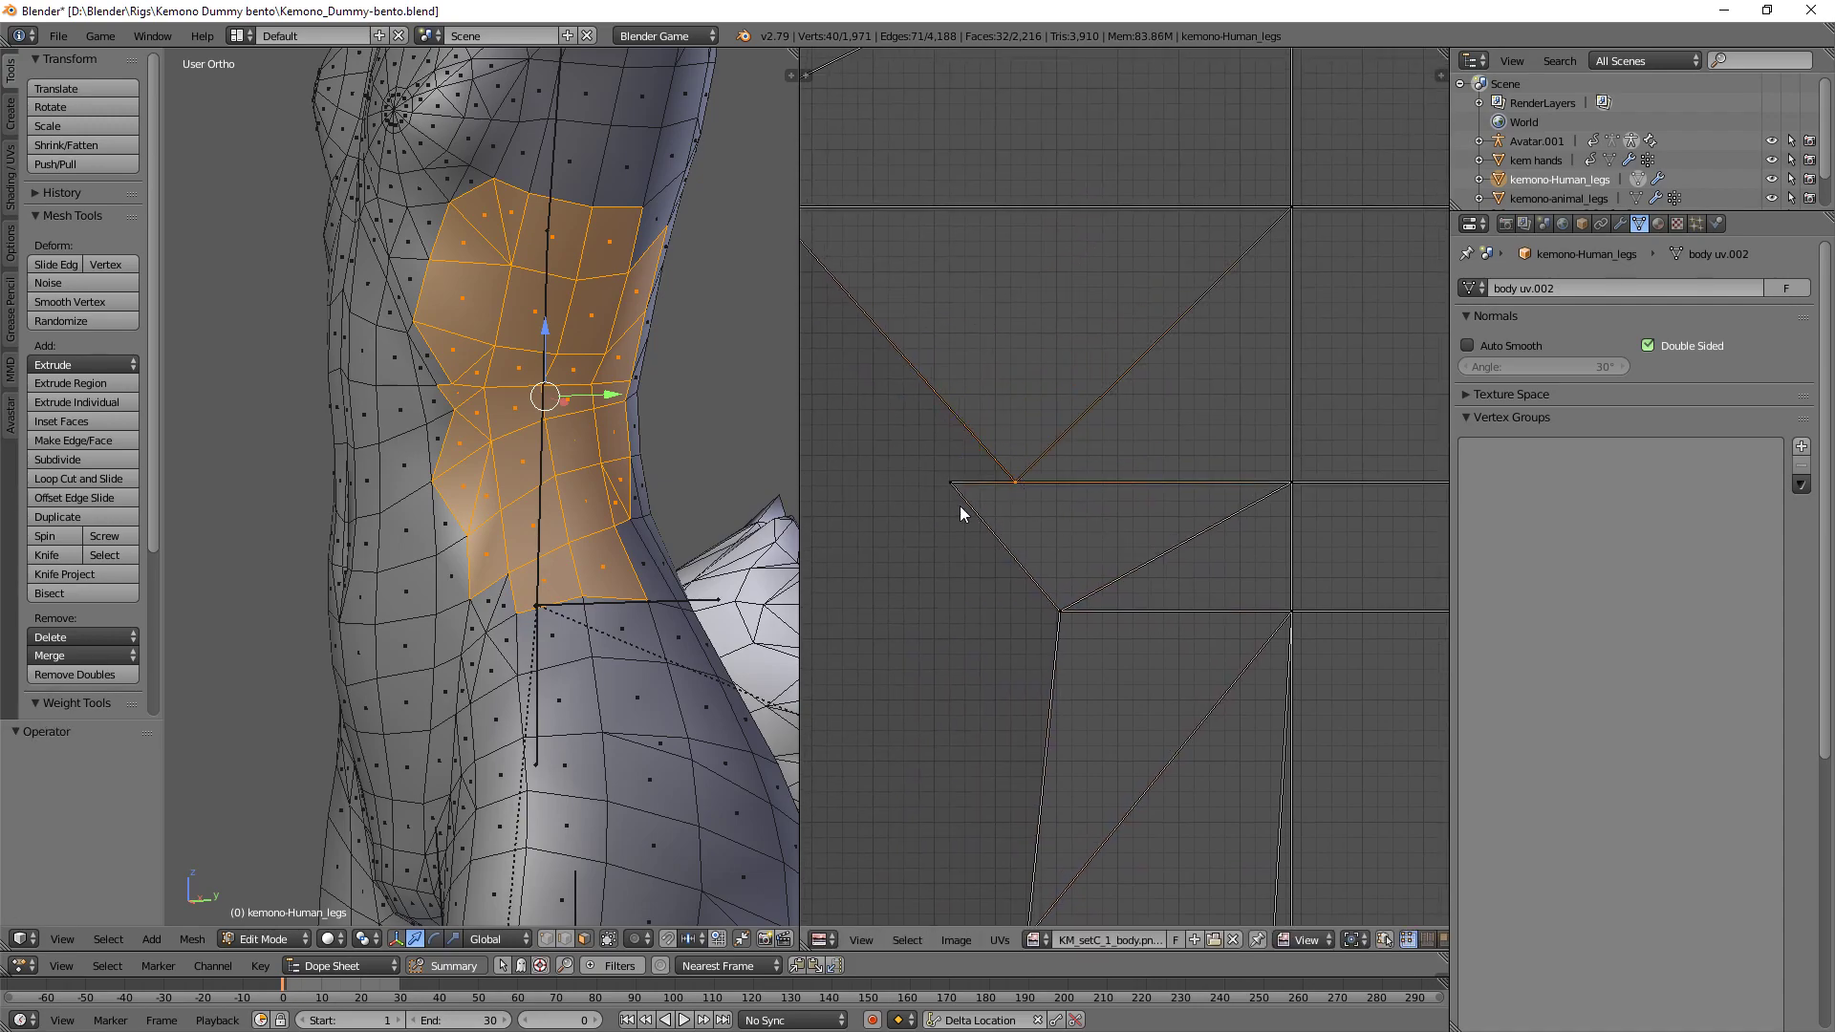
key("g")
left_click(996, 404)
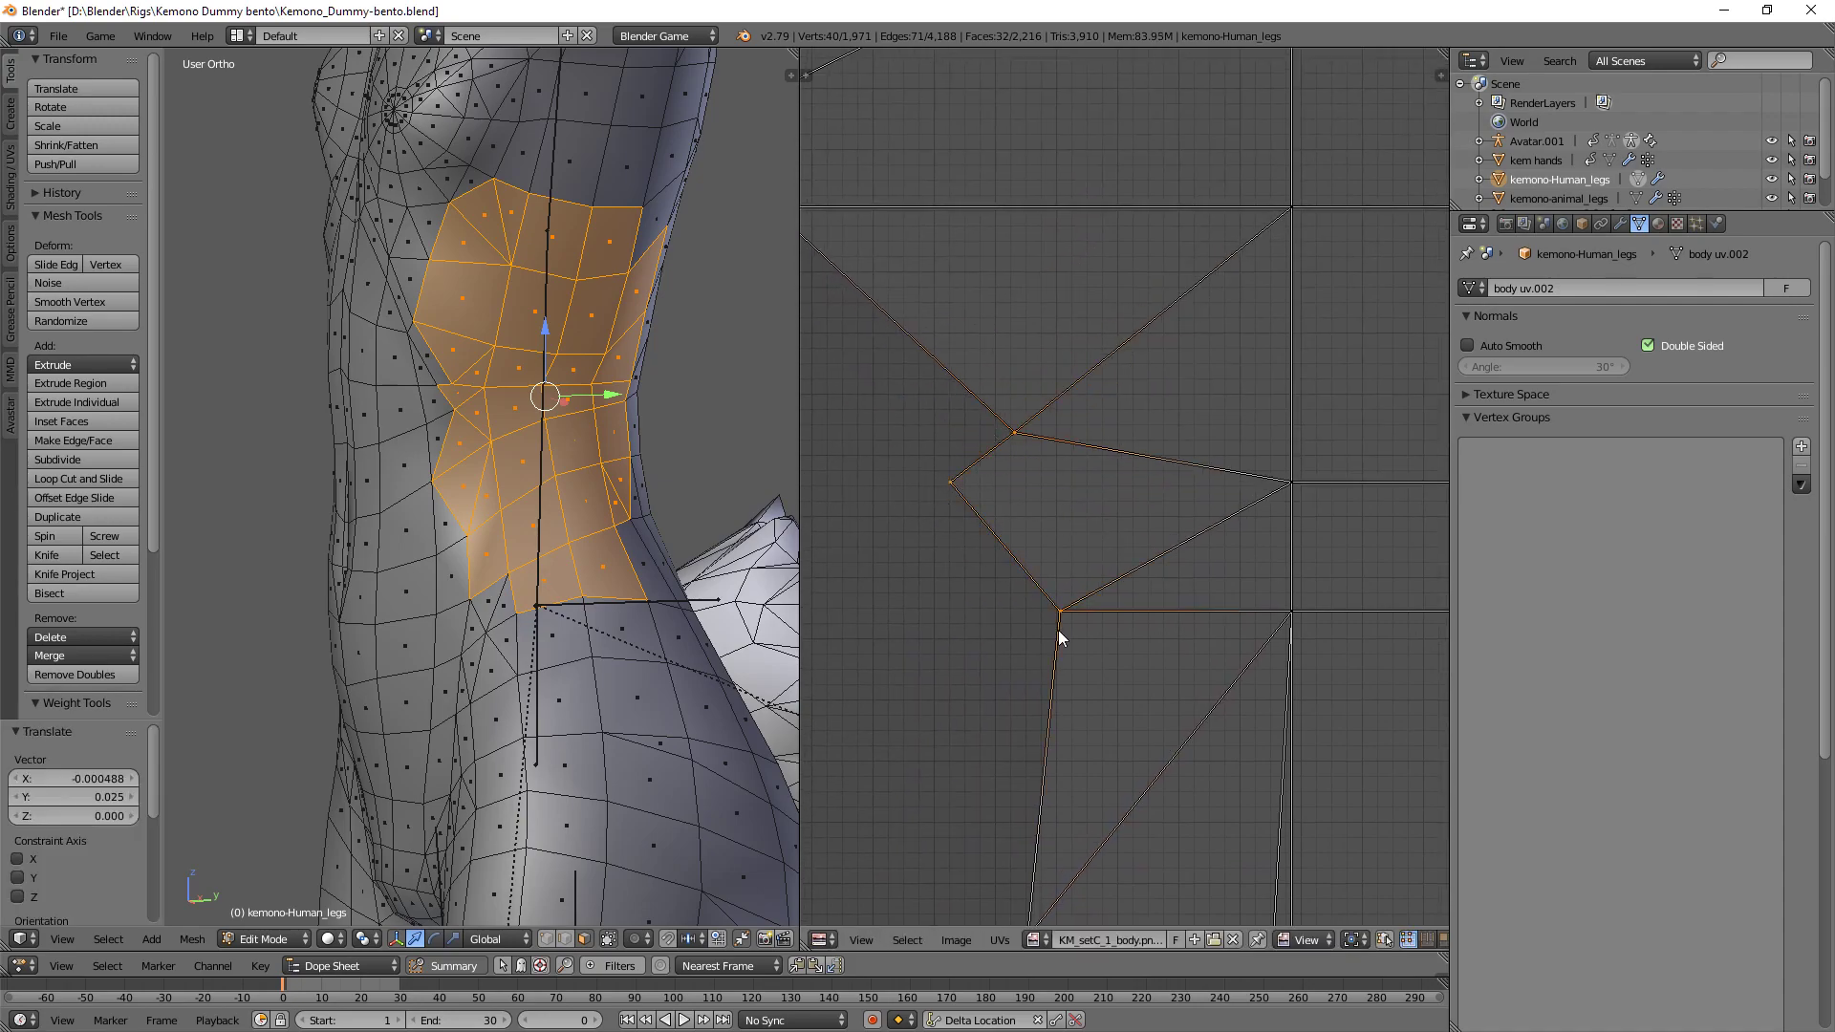
scroll(1058, 669, "down", 3)
key("a")
middle_click_drag(1103, 402, 1087, 506)
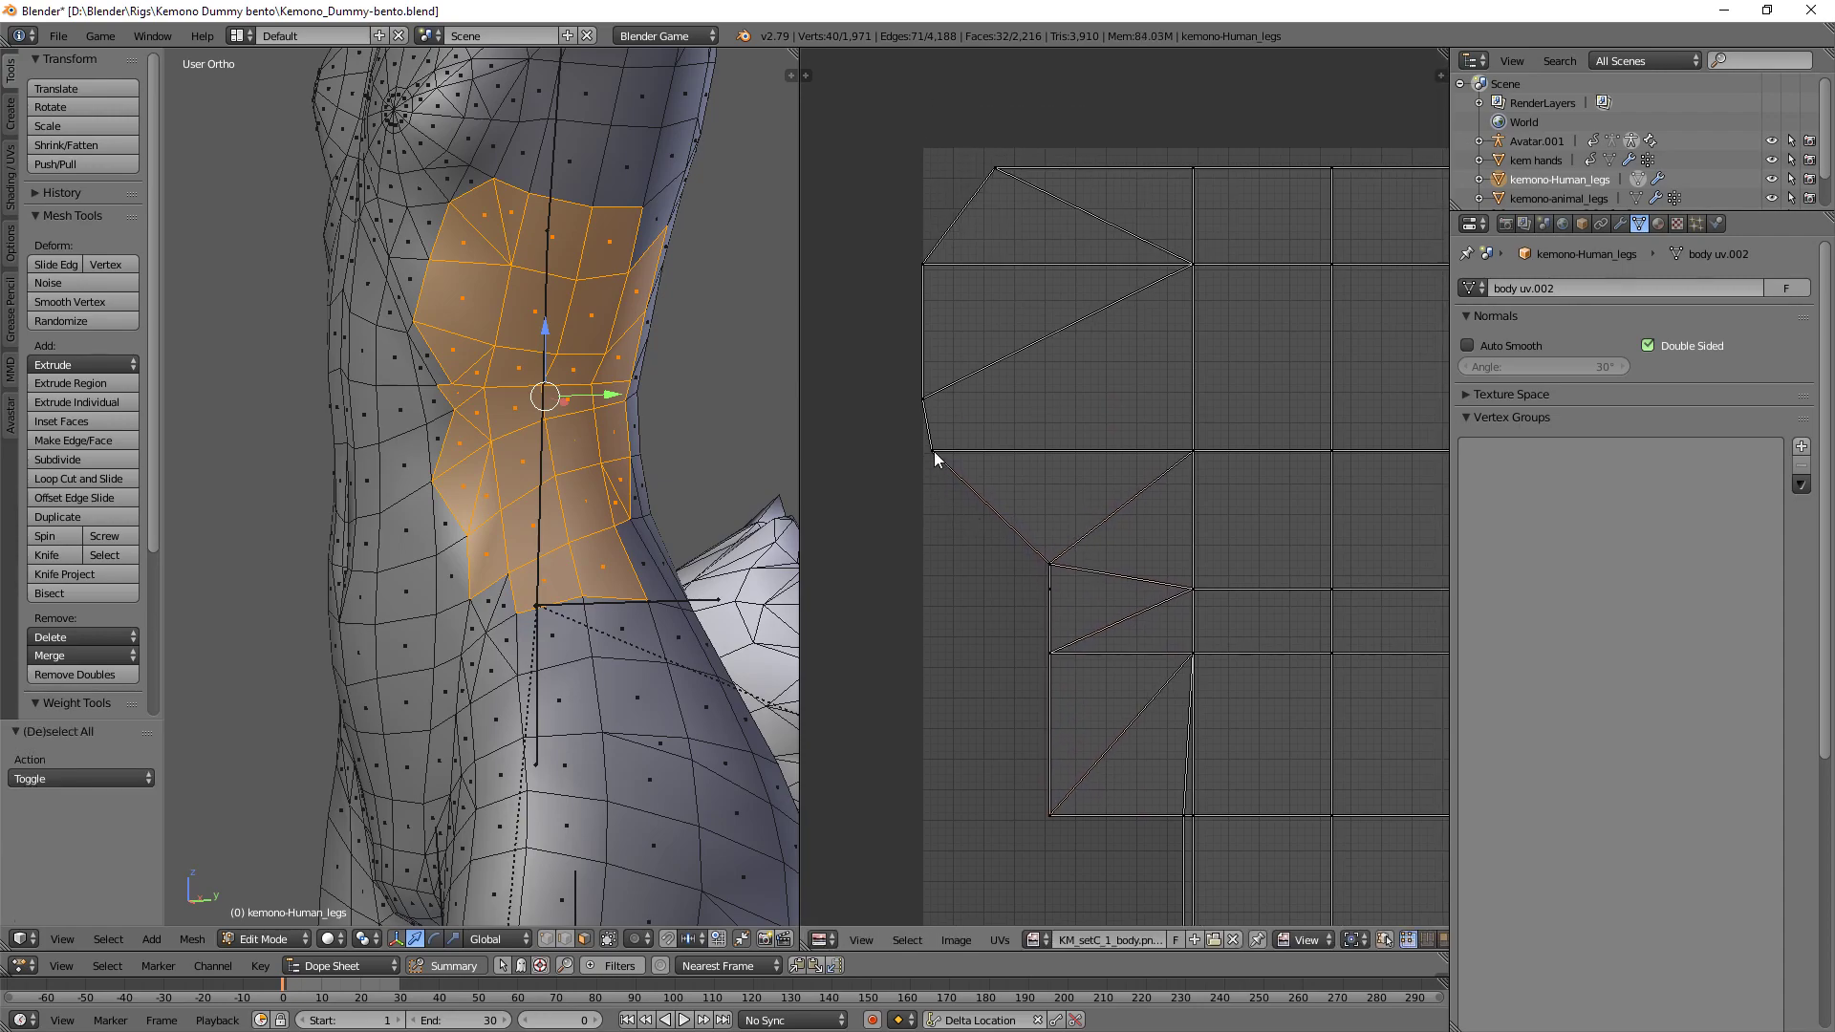
- Select the upper left outer UV vertices and straighten them into a vertical line with an X scale of 0
right_click(1025, 168, "shift")
key("s")
key("x")
key("0")
key("Return")
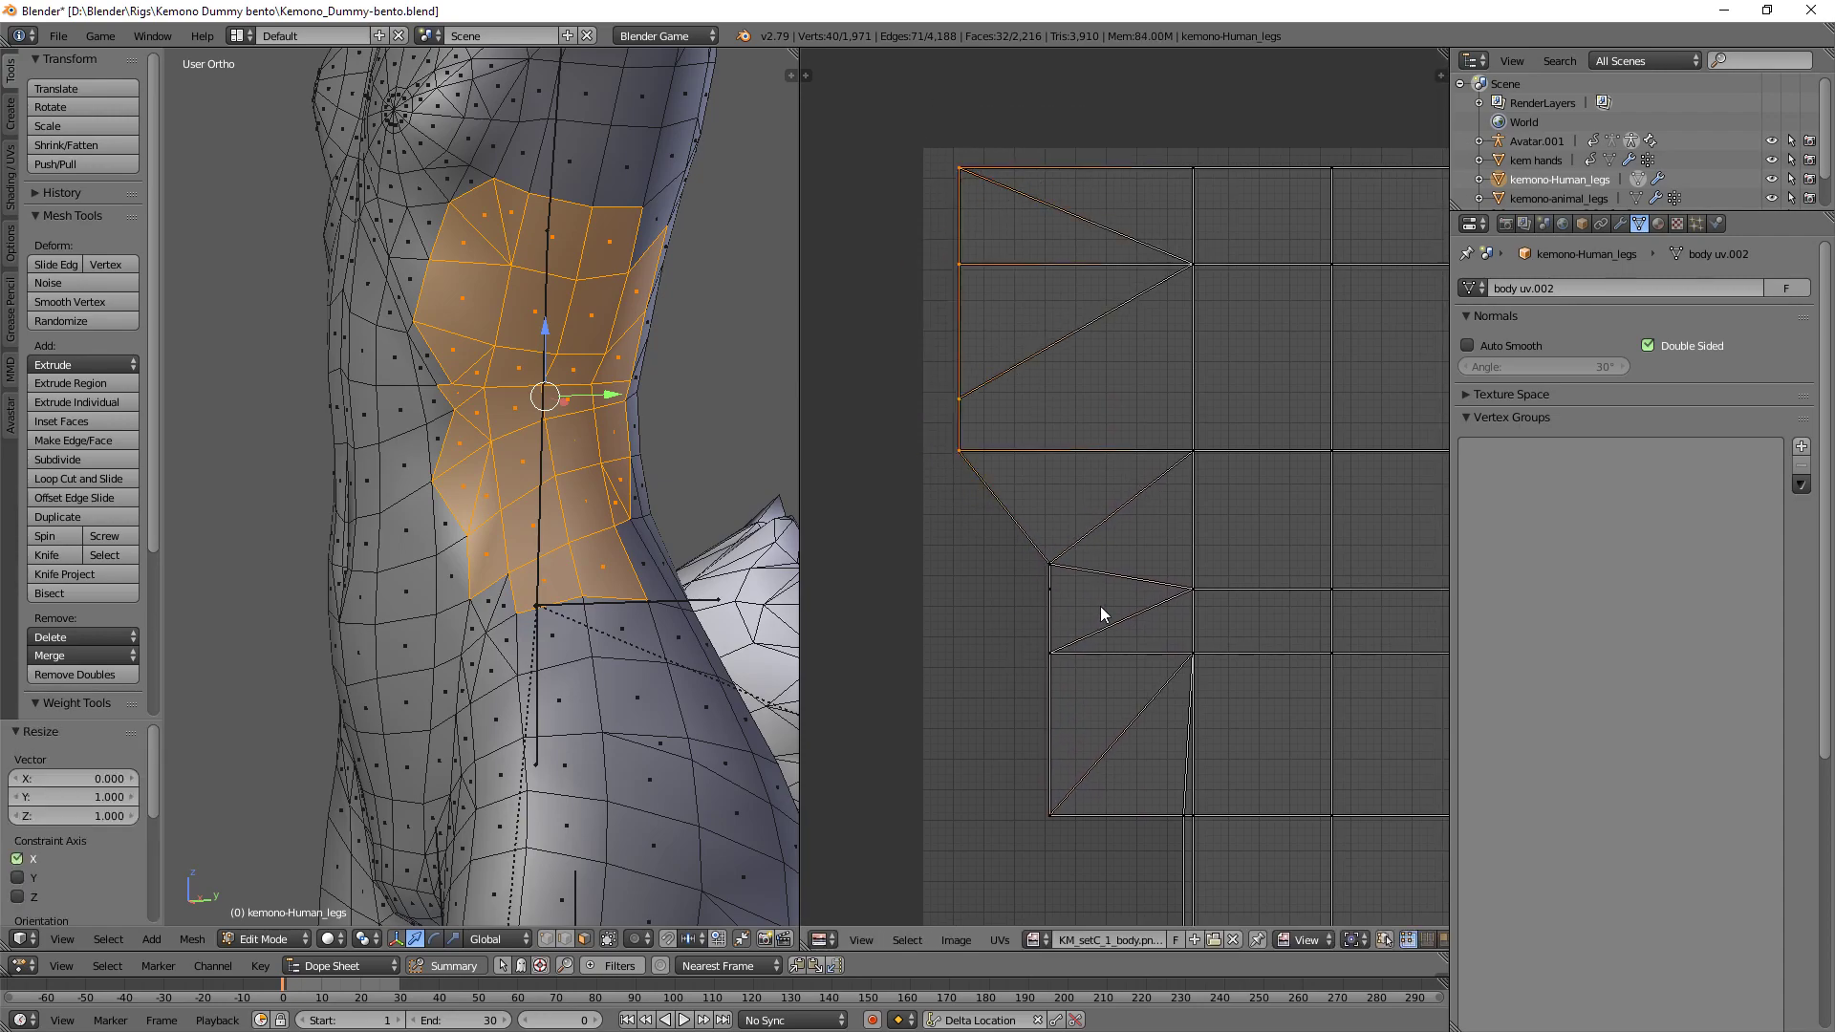
- Move the stray lower left vertex outward along X, line it up with the upper left column, and deselect all UVs
key("g")
right_click(1022, 600)
key("g")
key("x")
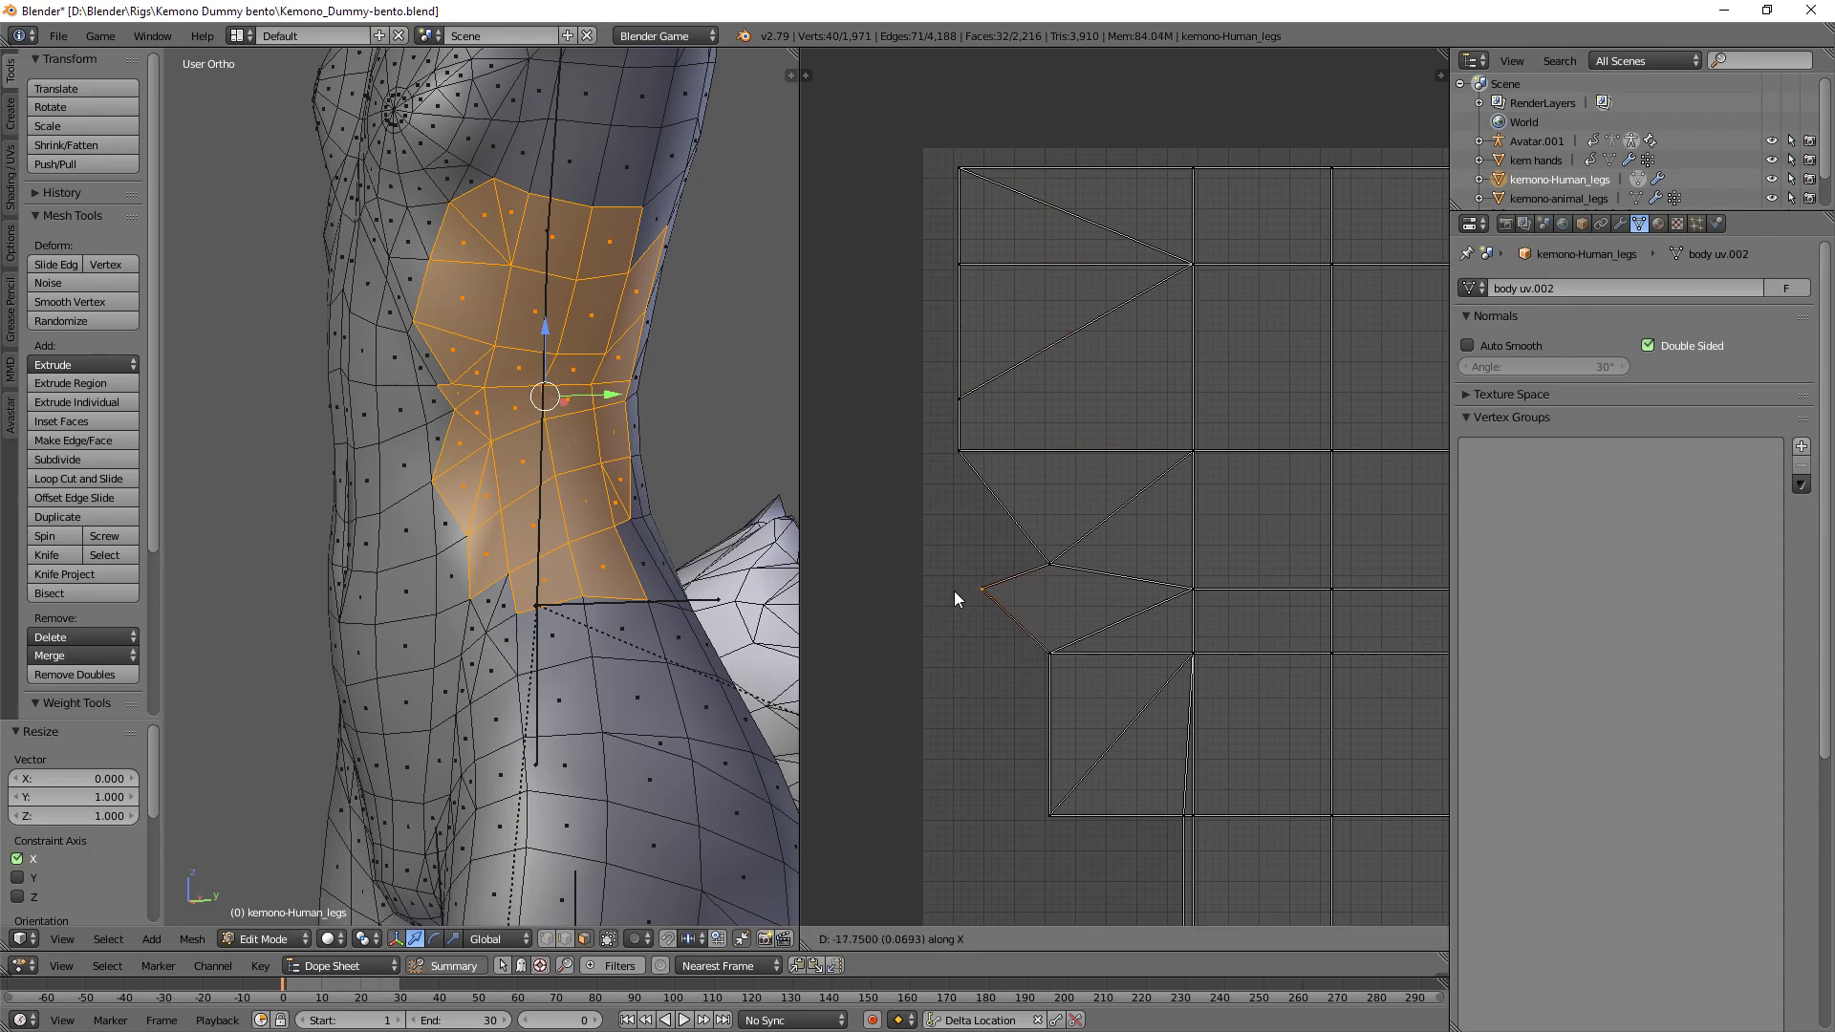
right_click(953, 591)
right_click(966, 449, "shift")
key("a")
scroll(988, 493, "down", 4)
scroll(1243, 492, "up", 1)
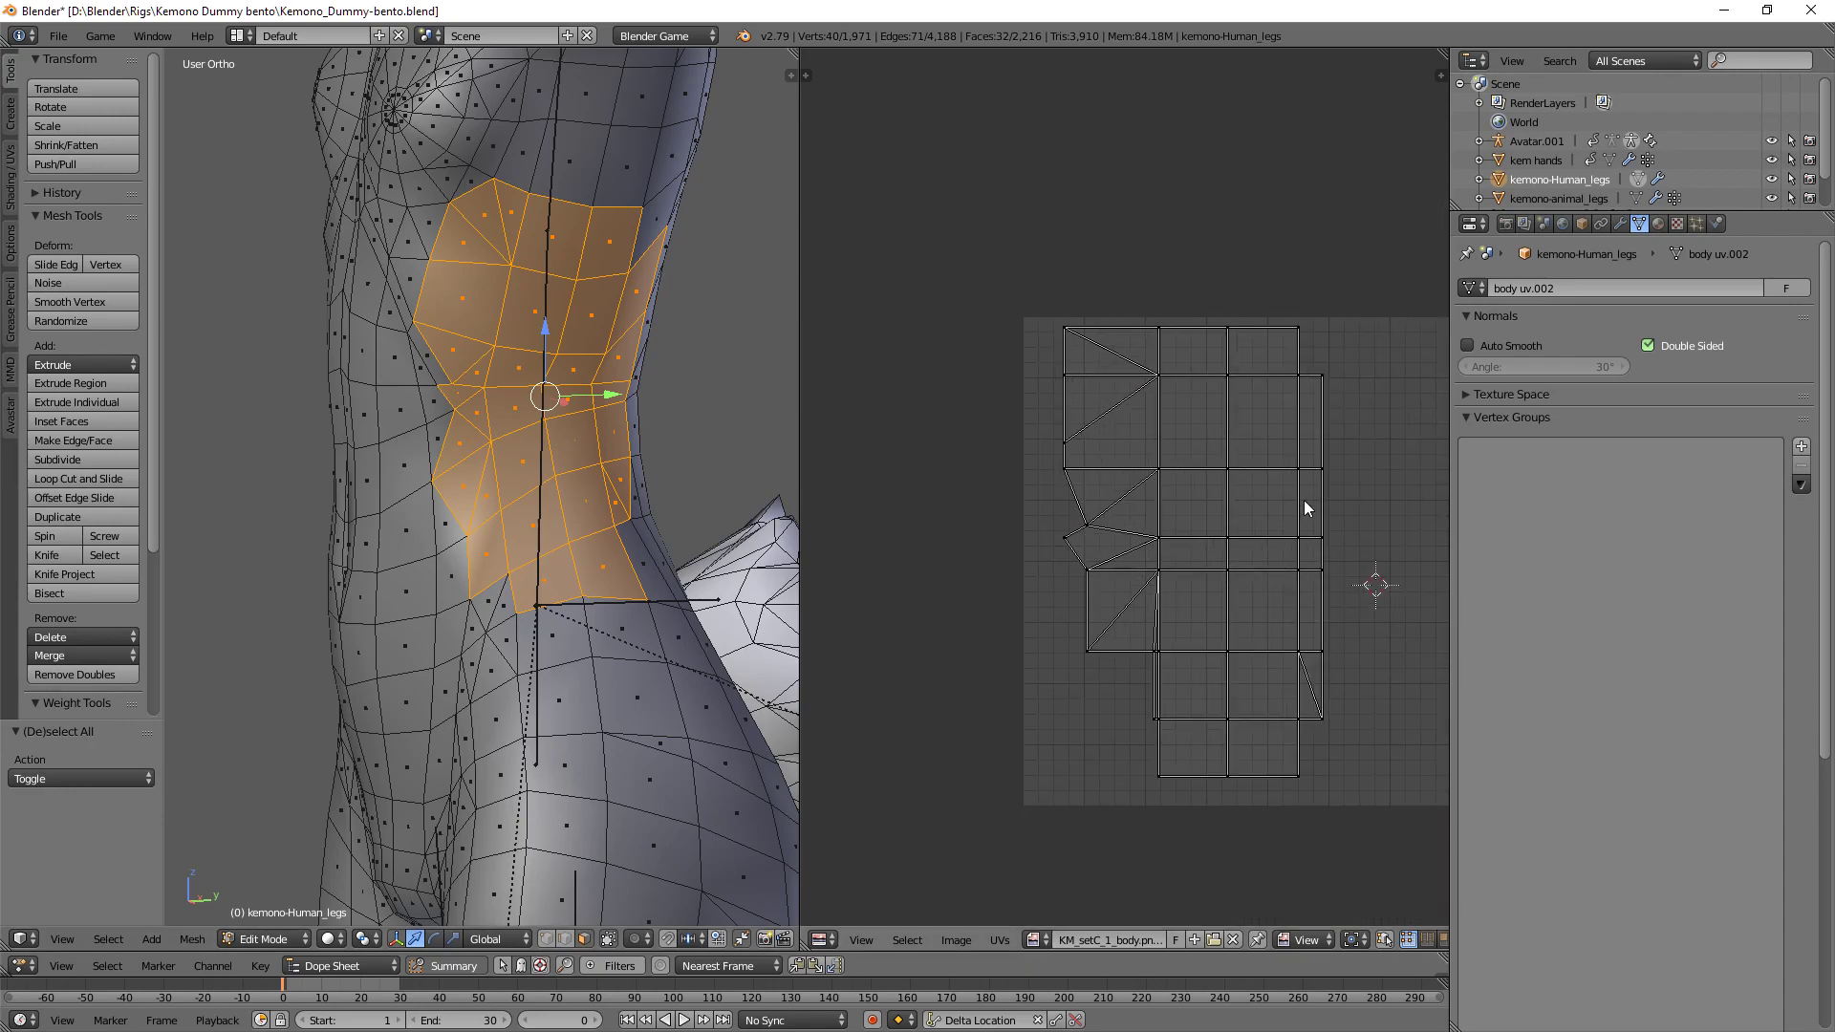
- Widen the 3D view by narrowing the UV editor, and turn the body to view it from the front
scroll(1271, 495, "down", 2)
middle_click_drag(424, 499, 464, 490, "shift")
scroll(513, 557, "down", 3)
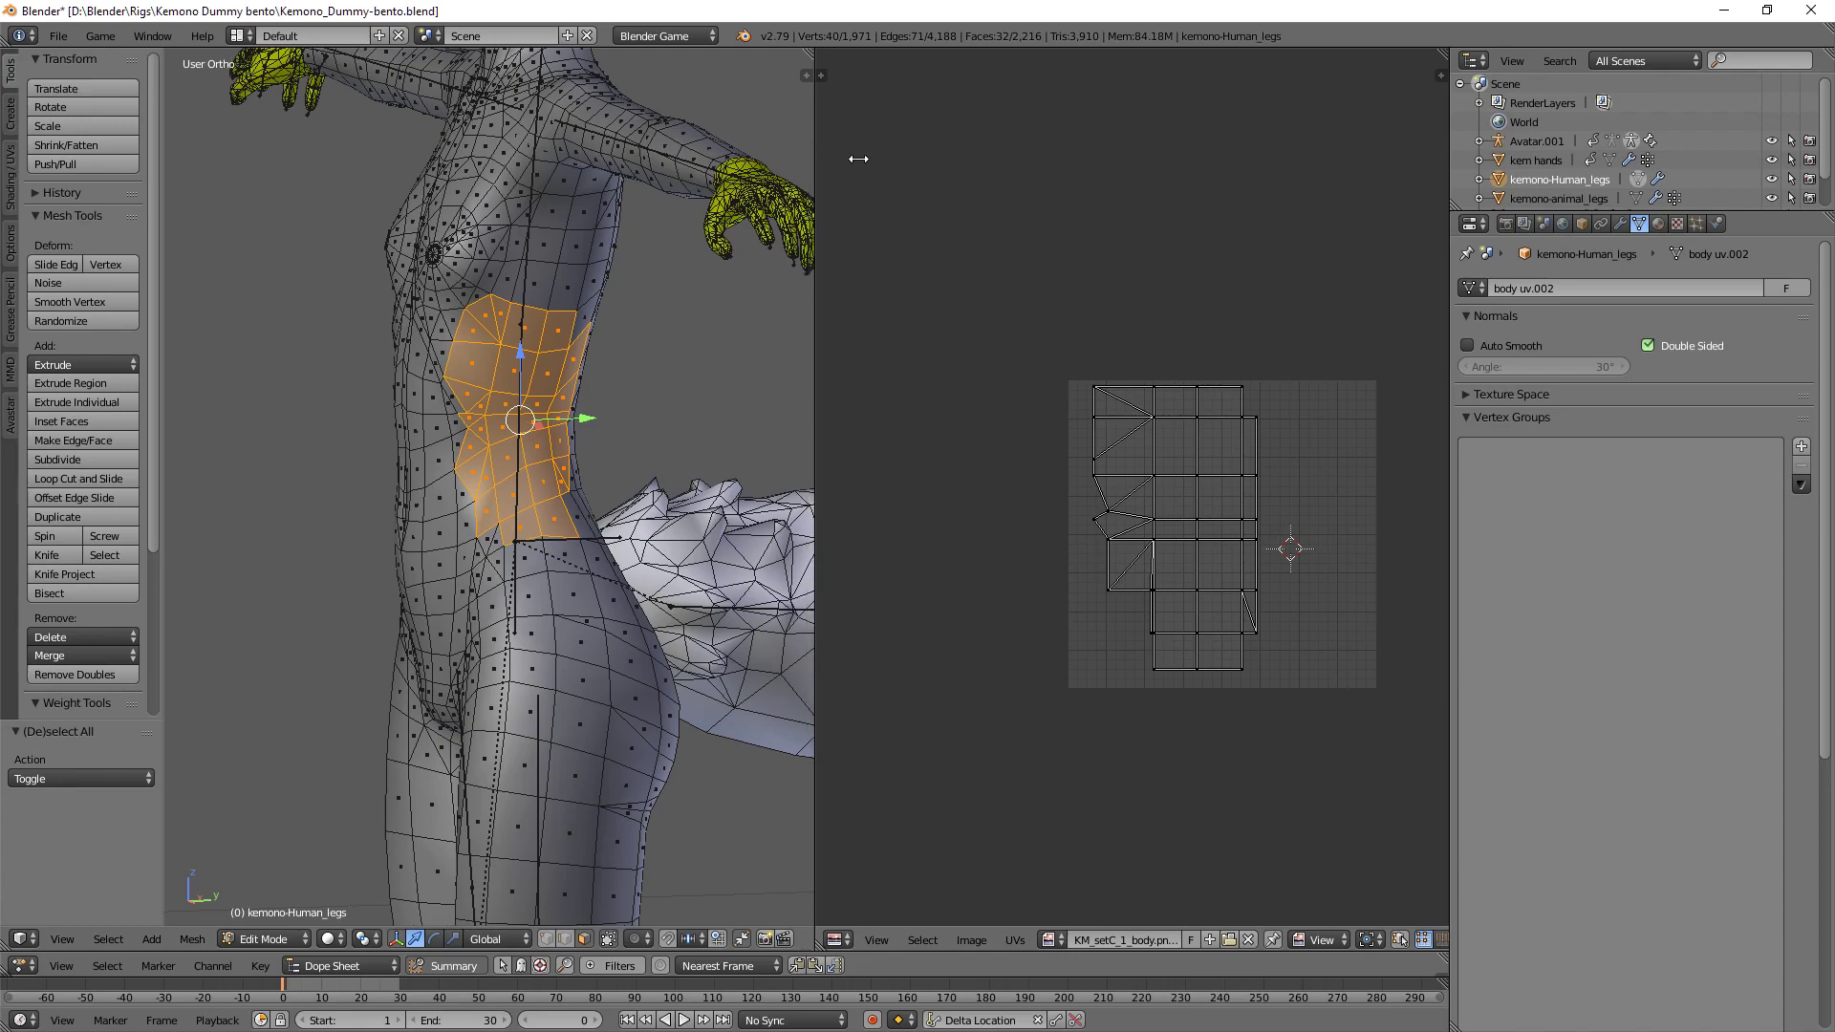
left_click_drag(797, 143, 1116, 143)
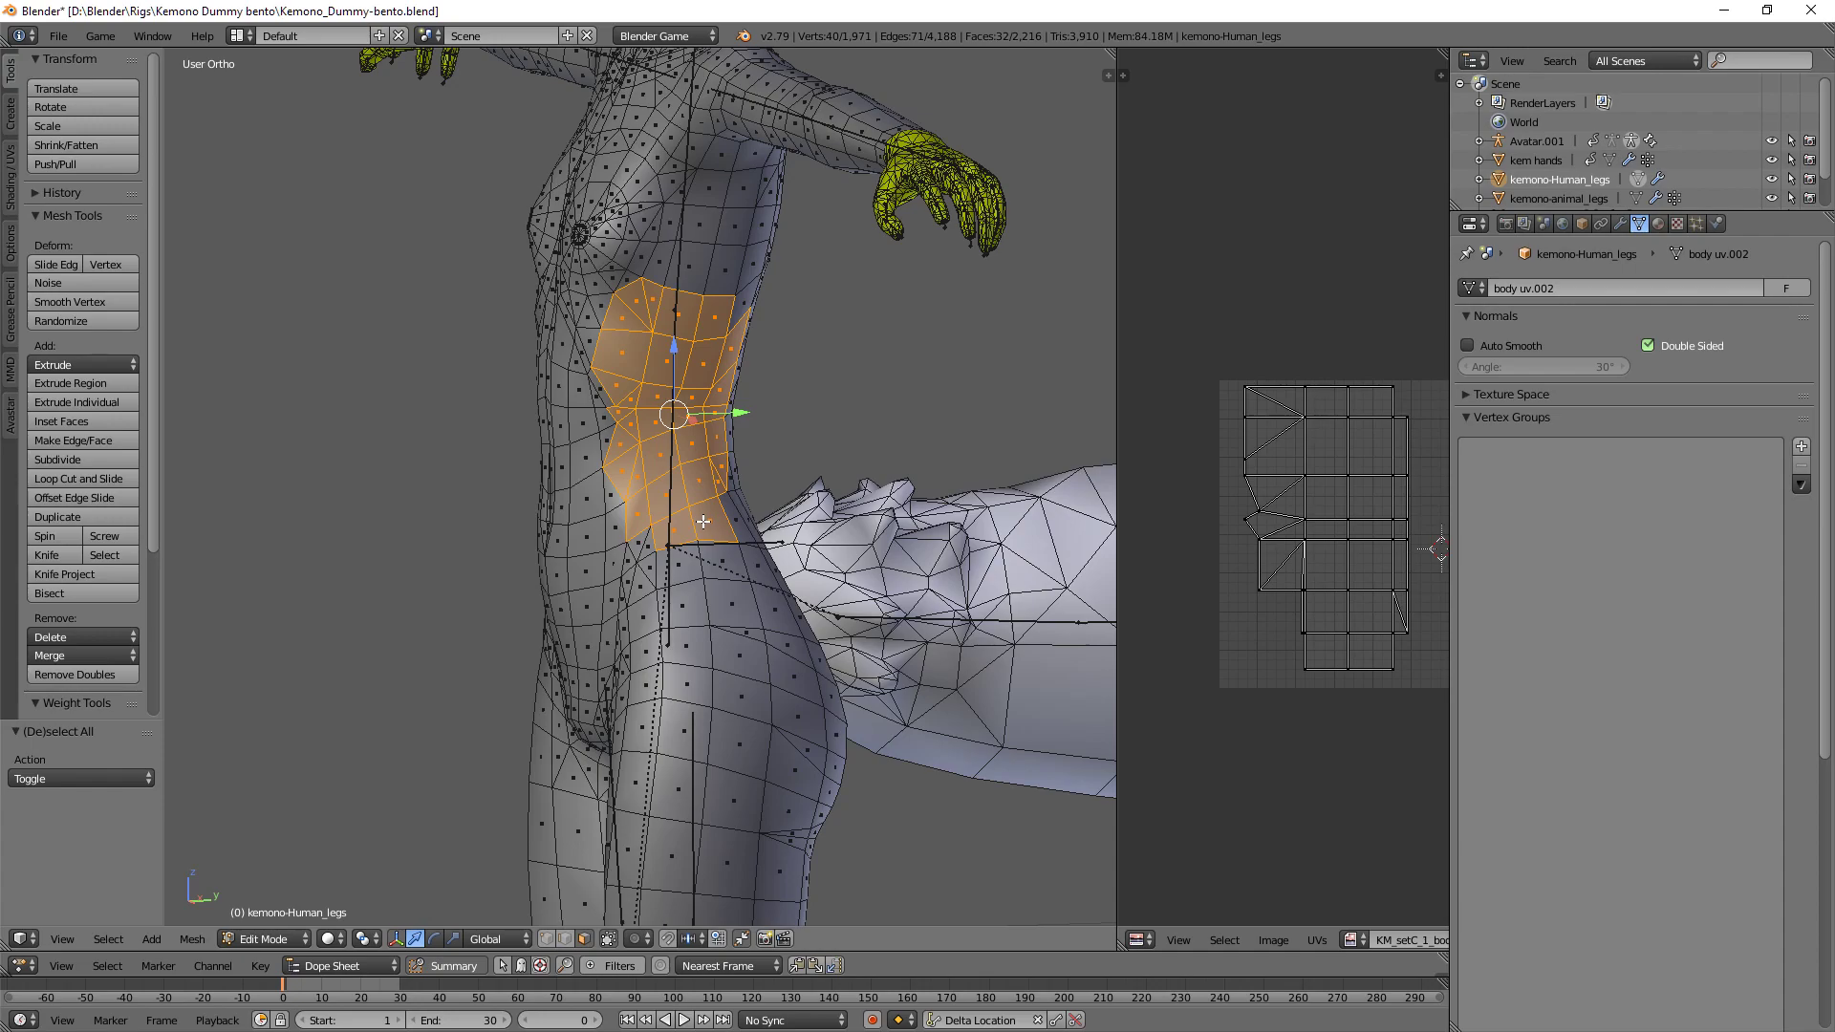
middle_click_drag(703, 522, 726, 449)
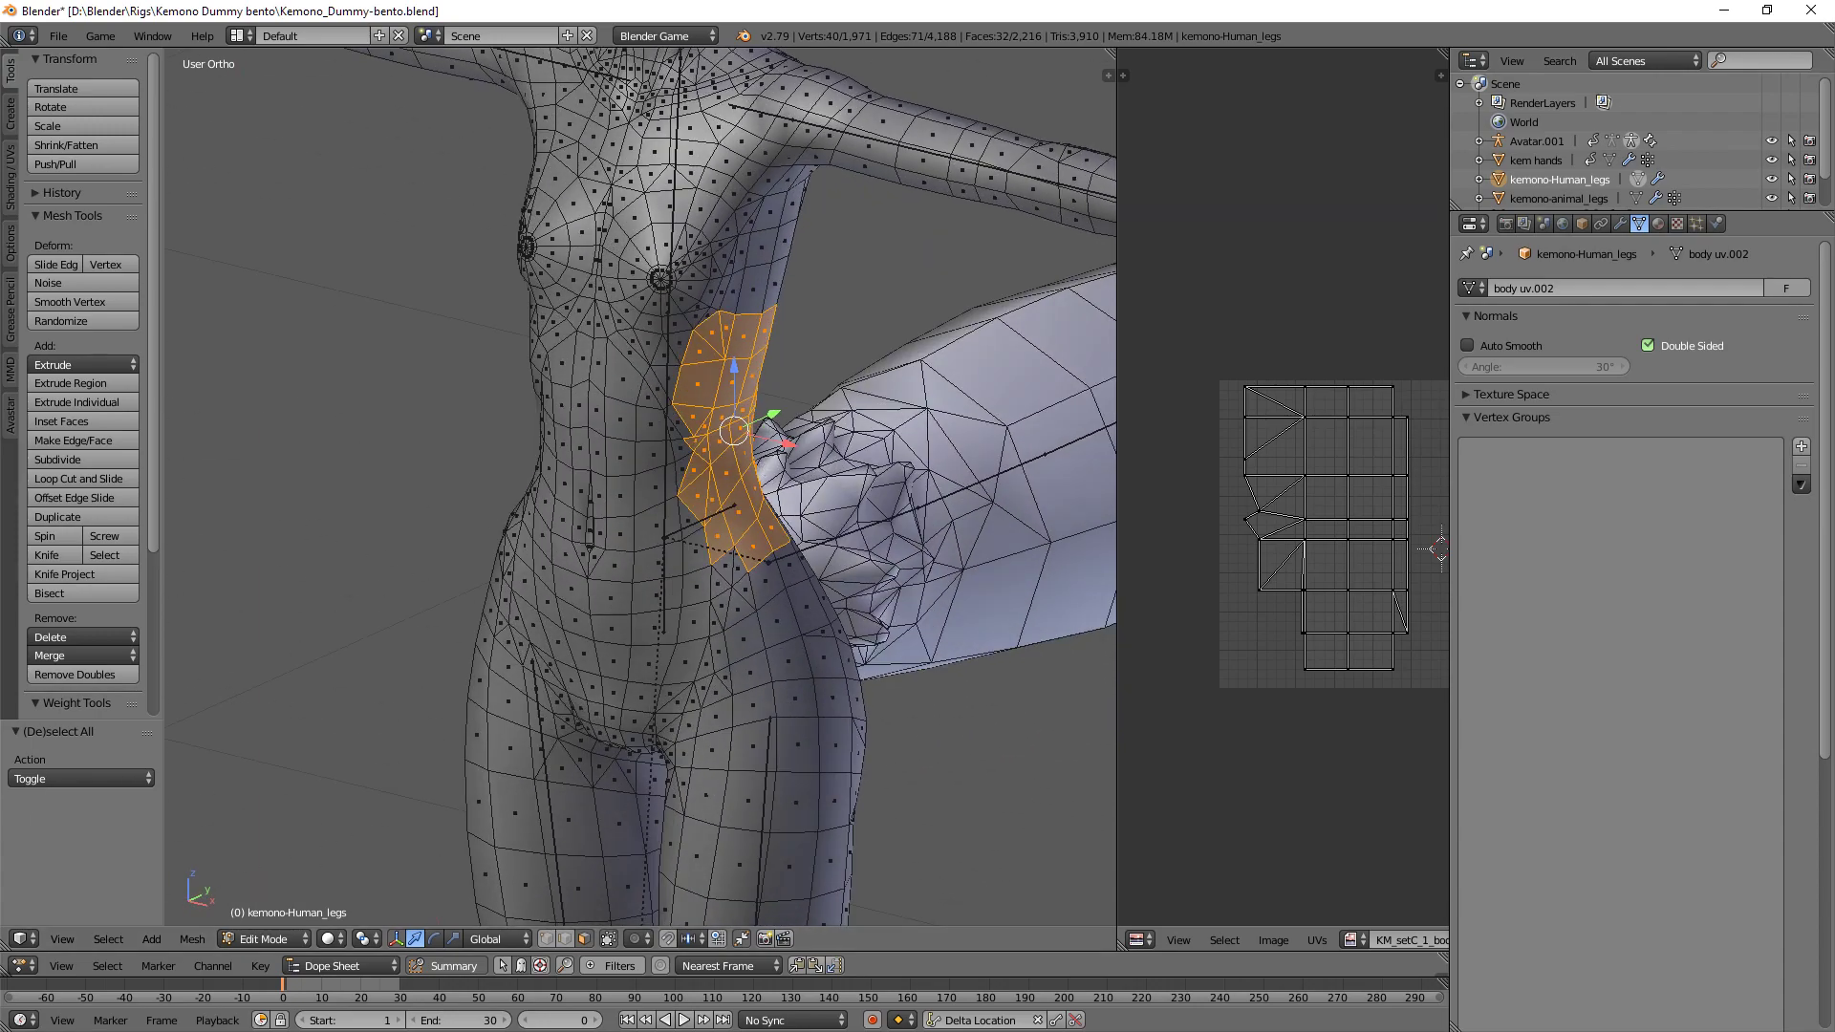